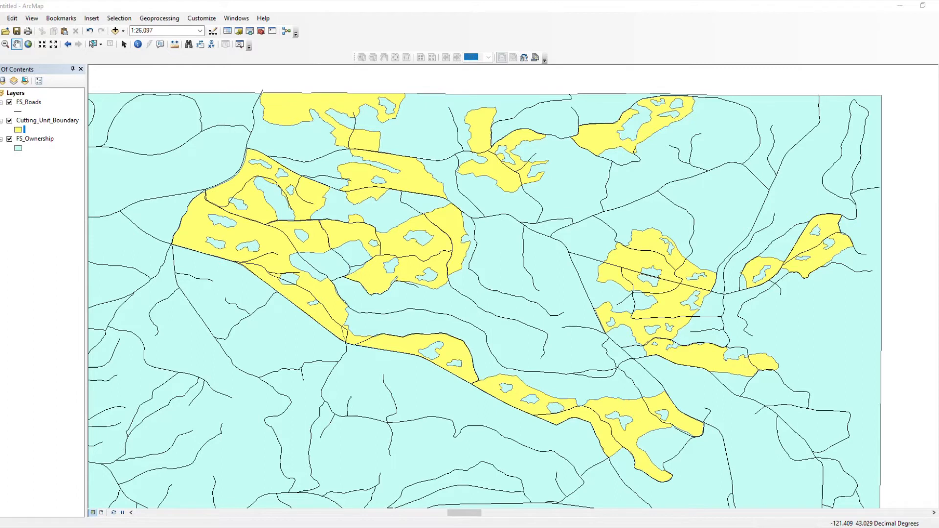
mouse_move(245, 527)
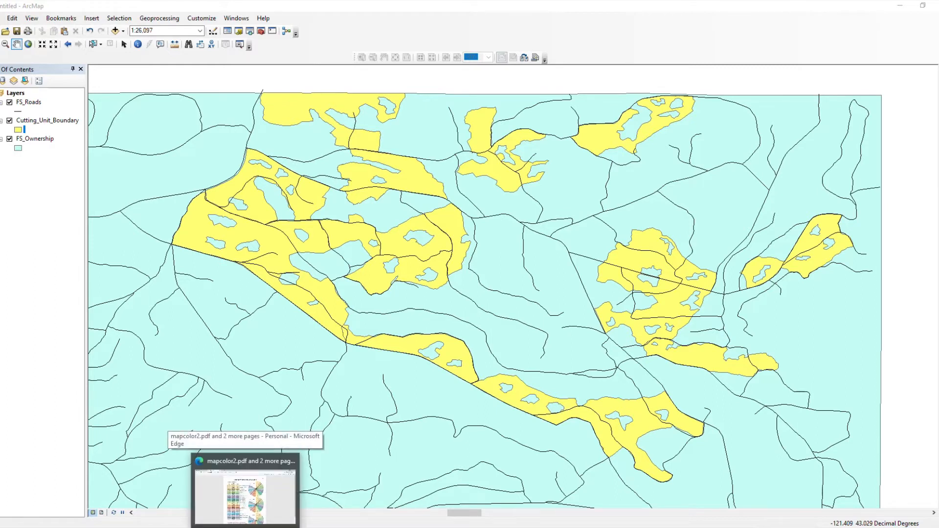
click(244, 494)
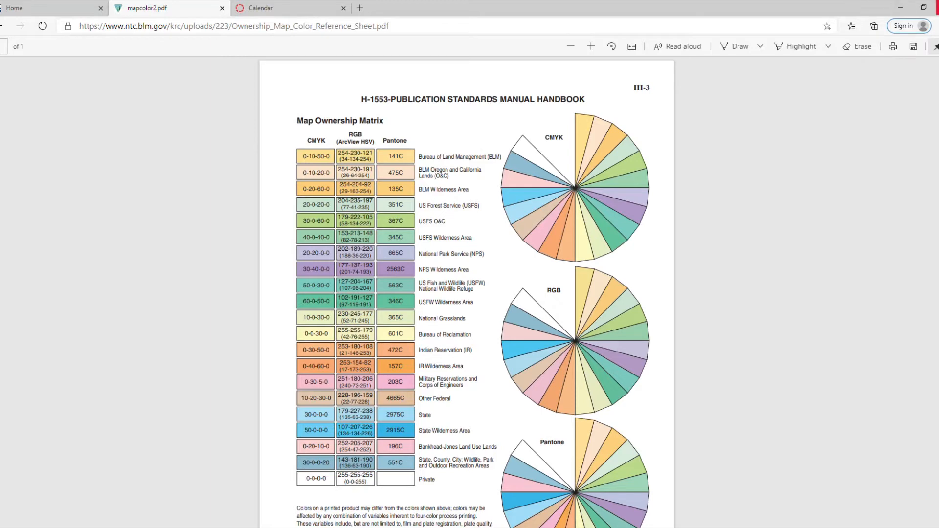
click(900, 7)
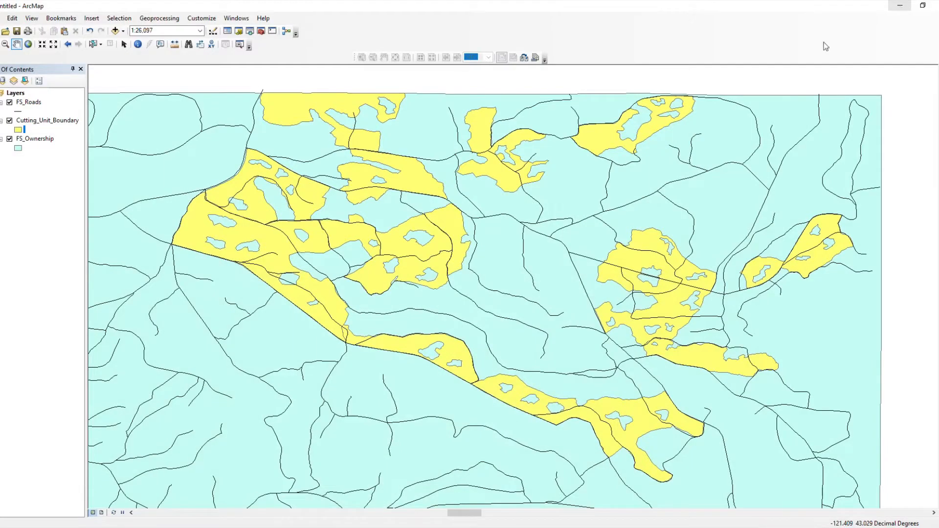
Step: Set the FS_Ownership fill to a custom colour of RGB 204, 235, 197 and apply it
click(18, 149)
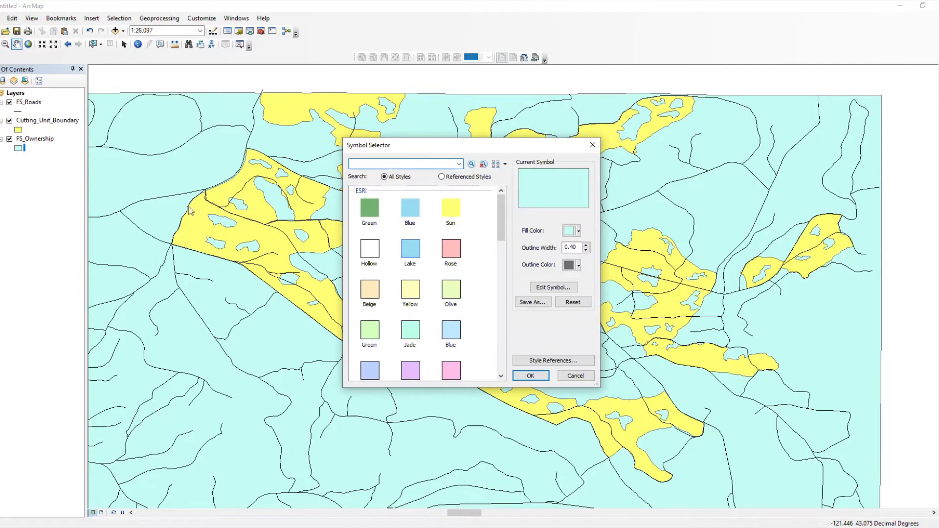
click(573, 231)
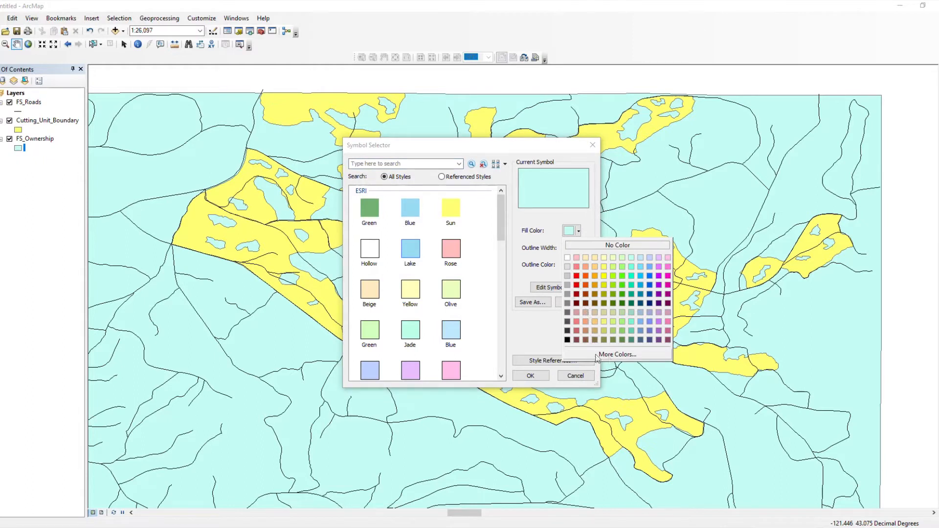
click(616, 355)
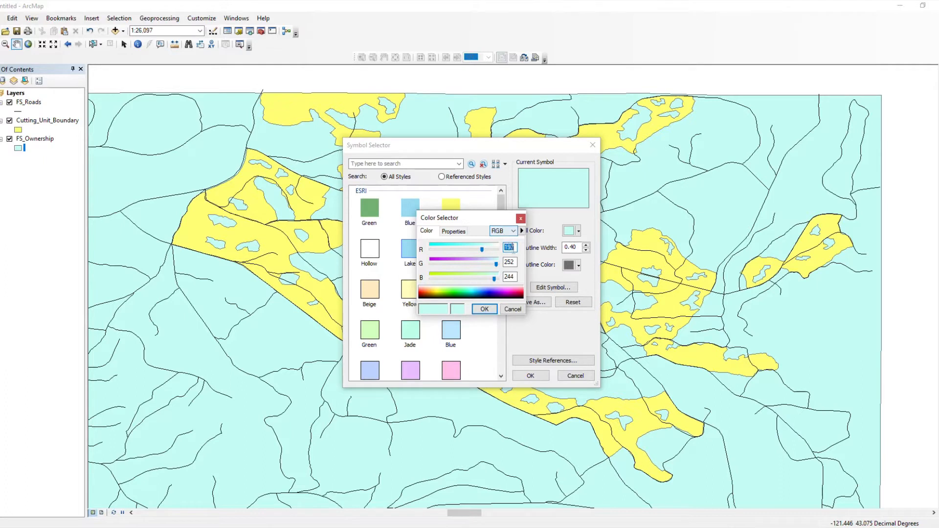
text(204)
click(515, 262)
key(BackSpace)
key(BackSpace)
key(BackSpace)
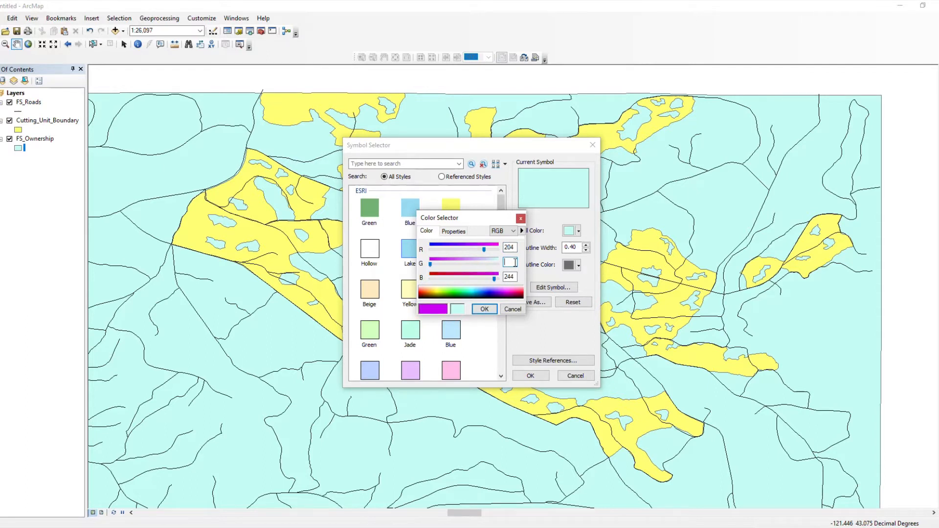
text(235)
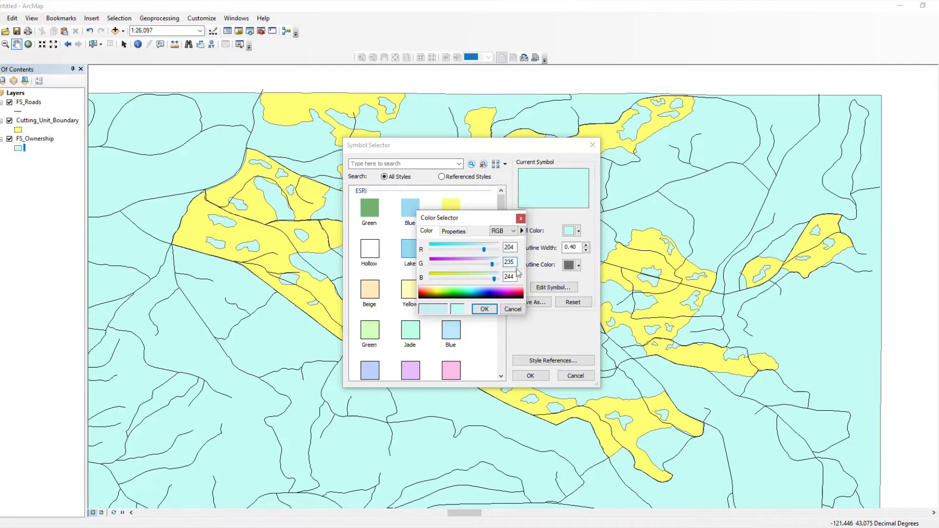
drag(517, 279, 497, 278)
text(197)
click(484, 310)
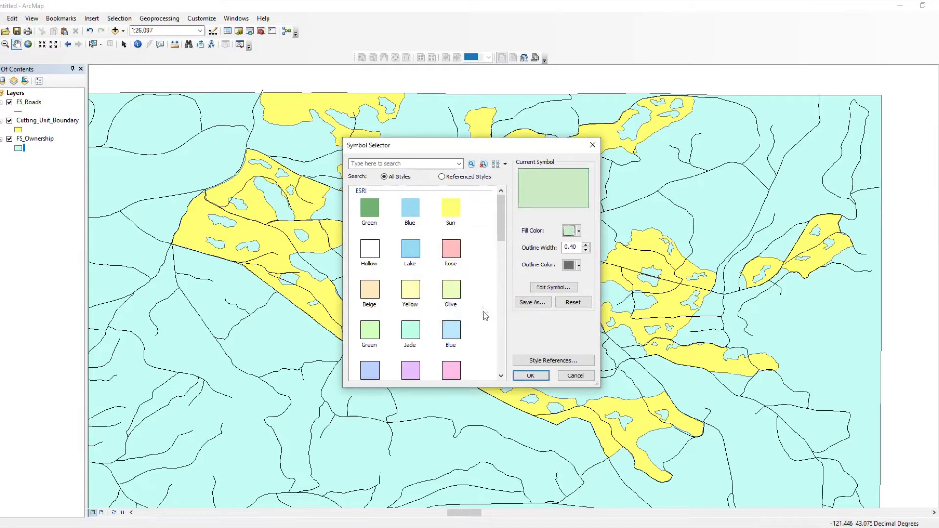
click(538, 376)
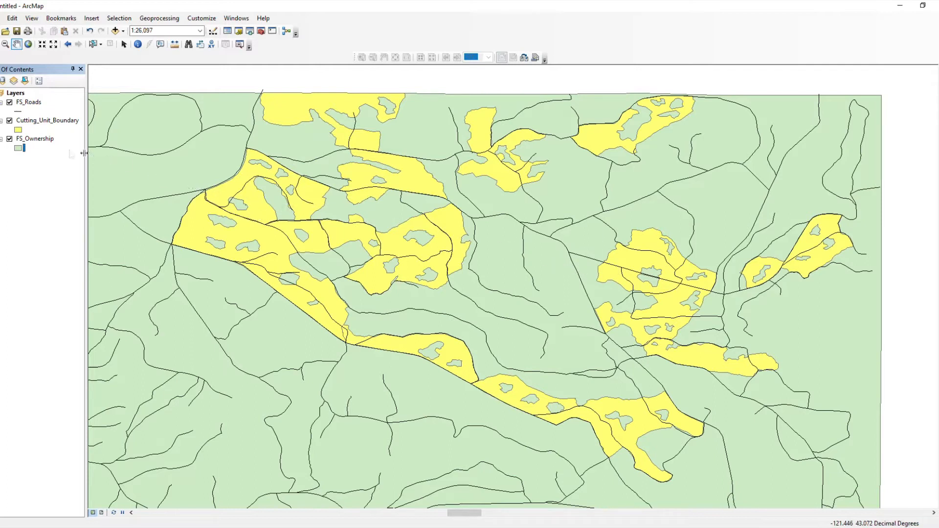
Step: Drag a layer entry upward in the table of contents
drag(36, 141, 37, 129)
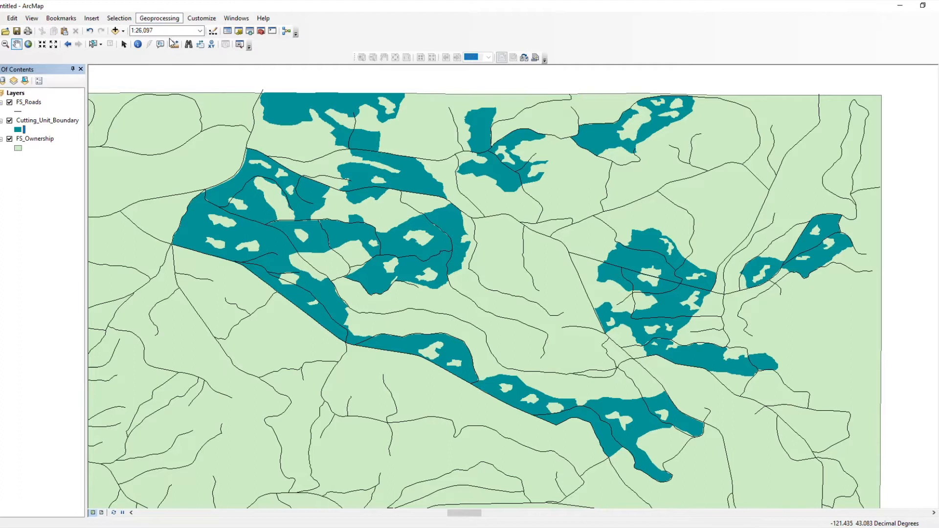
Step: Start a Clip with FS_Roads as input and Cutting_Unit_Boundary as clip features
click(166, 19)
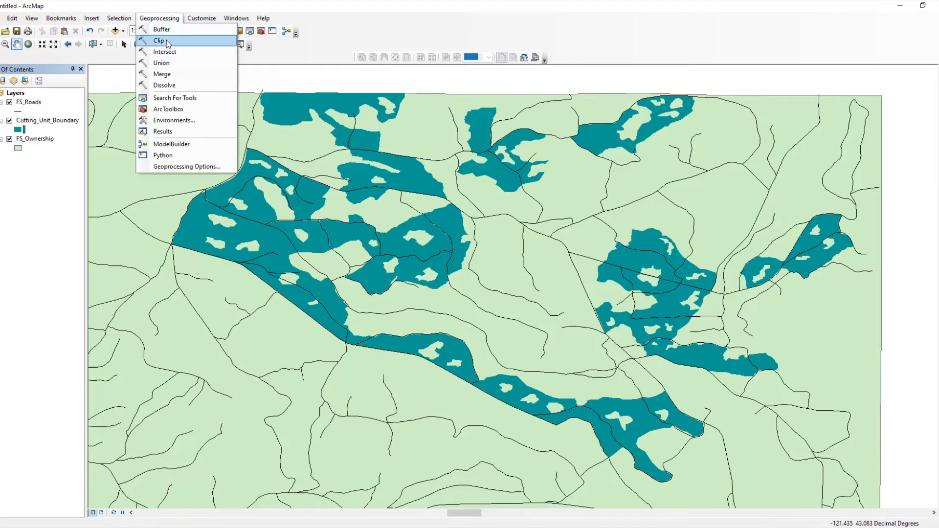
click(166, 42)
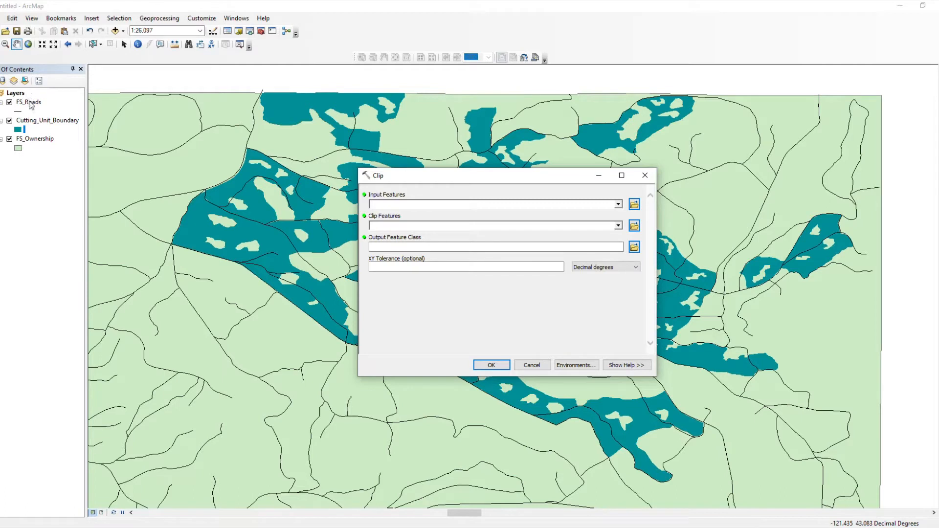
drag(32, 105, 391, 204)
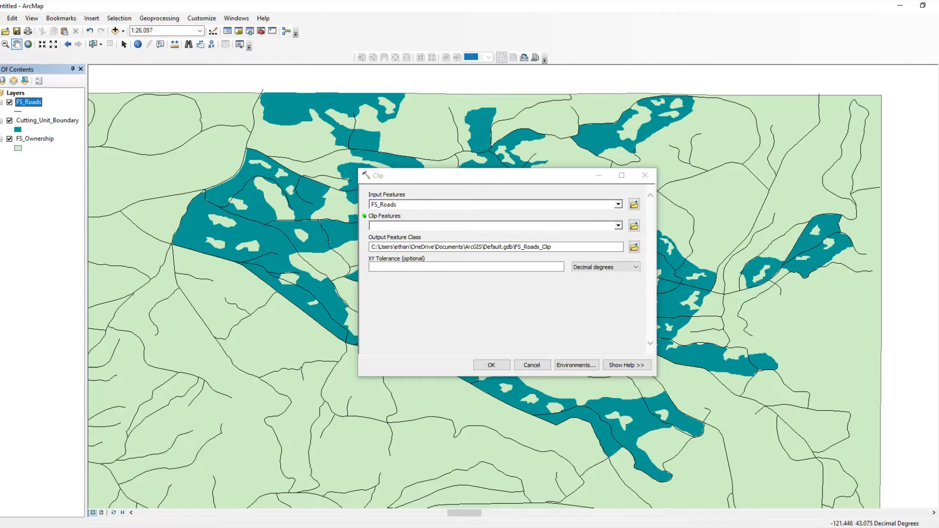
click(59, 123)
drag(59, 123, 389, 225)
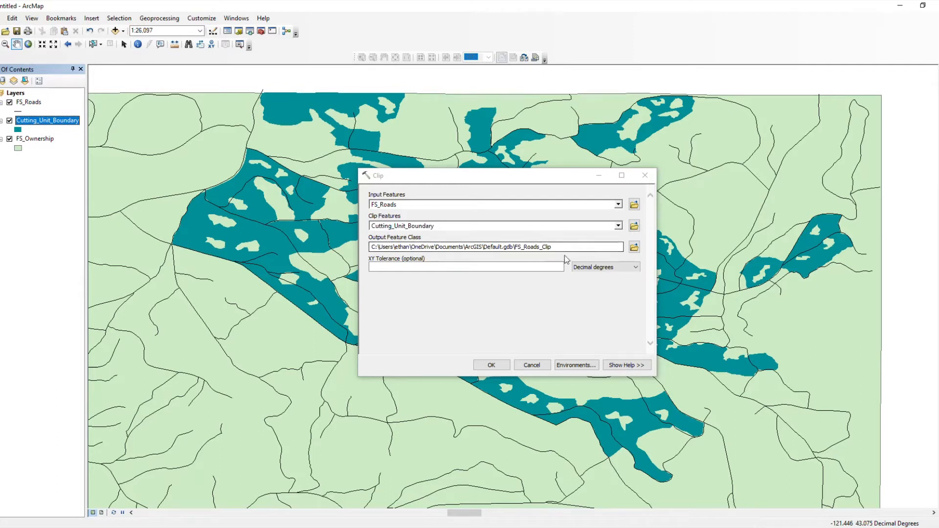
Step: Name the clip output Cutting_Unit_Roads_Lab3 and run the clip
click(634, 247)
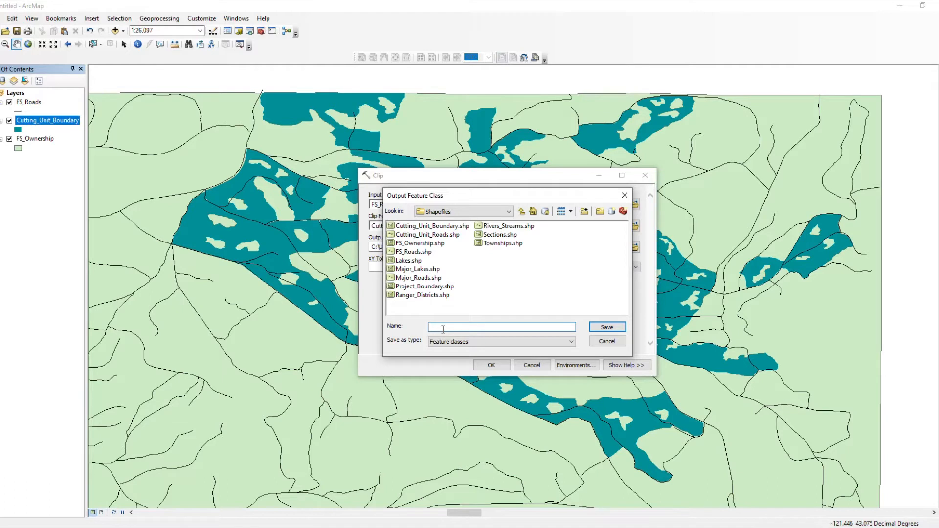
text(Cutting_Unit_Roads_Lab3)
click(598, 331)
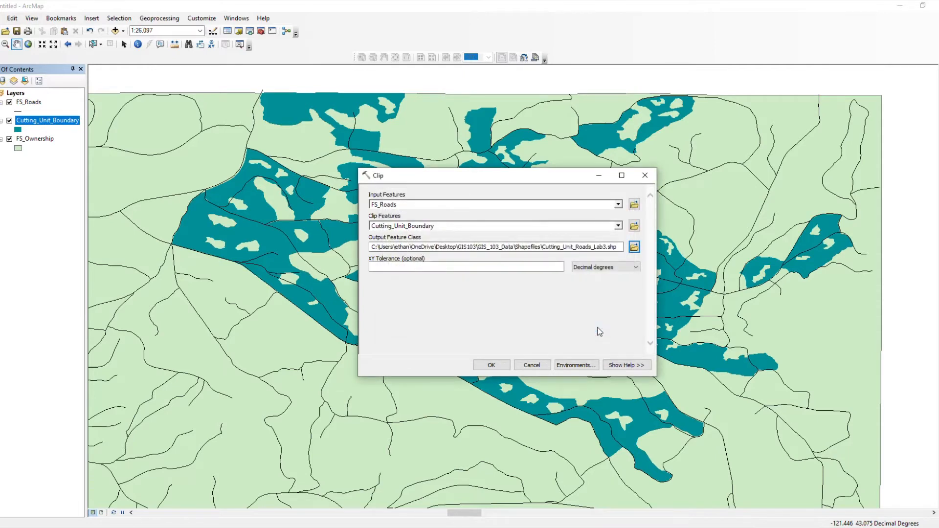
click(497, 367)
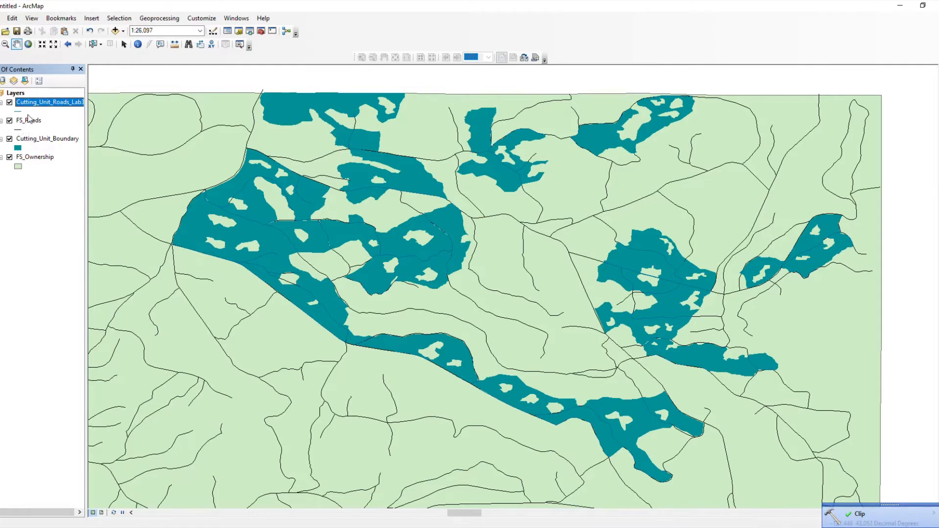
Step: Hide FS_Roads and give Cutting_Unit_Roads_Lab3 a light line colour
click(9, 121)
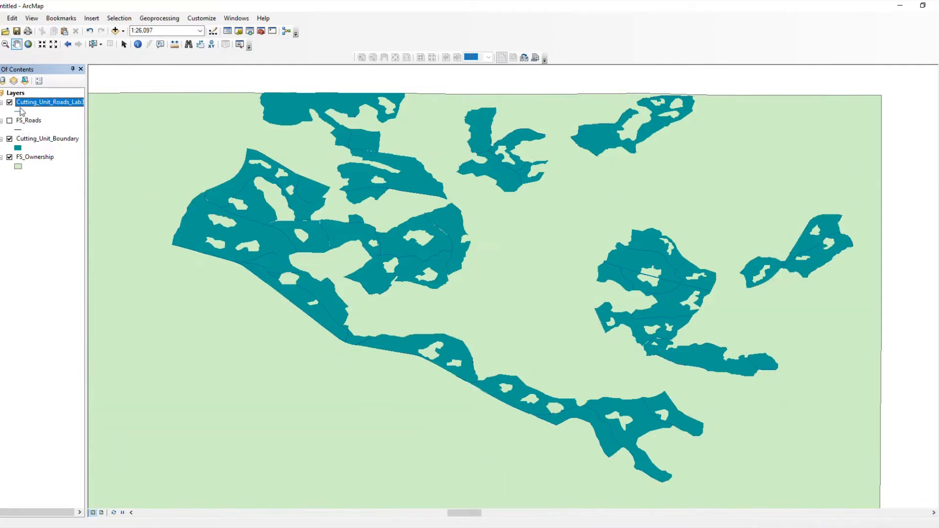
click(19, 112)
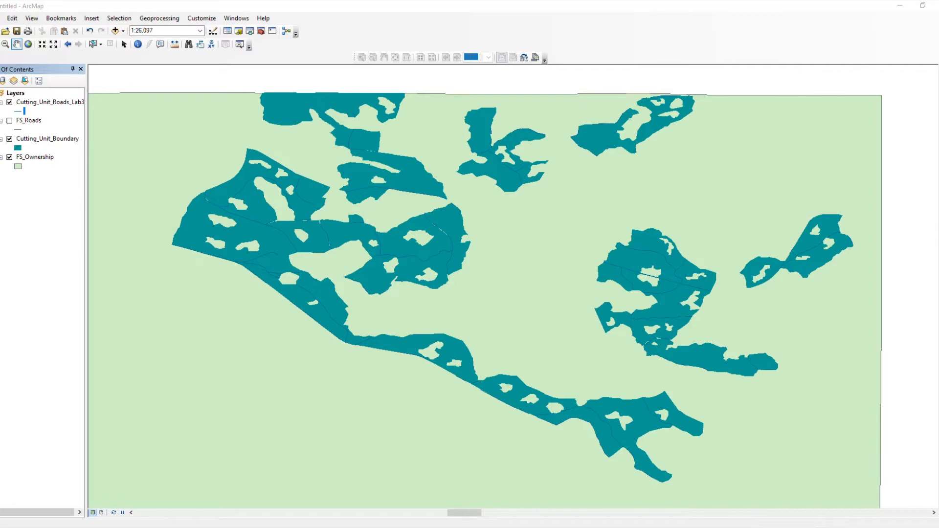
drag(938, 215, 644, 170)
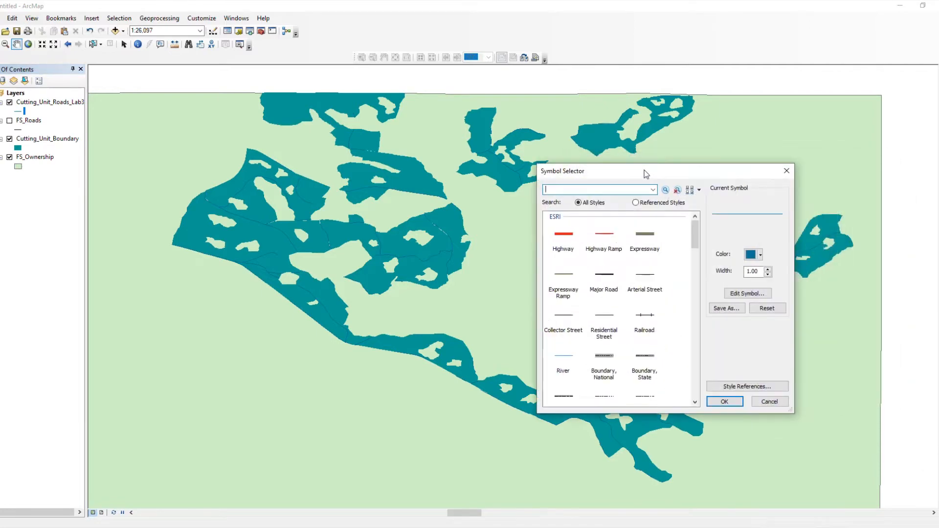
click(759, 255)
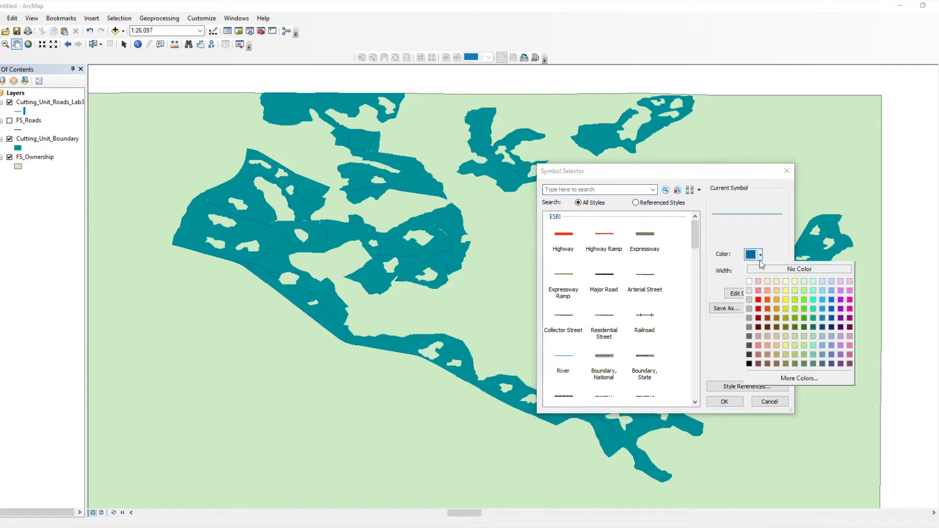
click(751, 293)
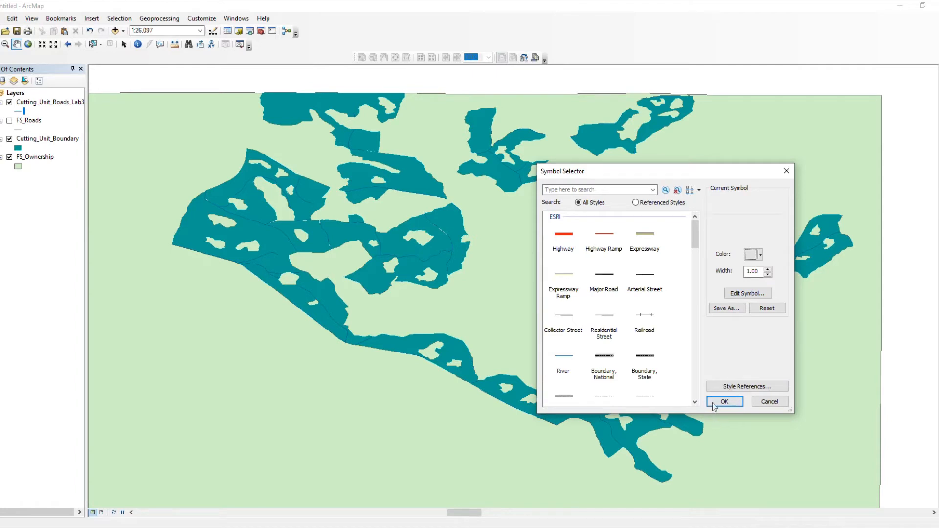
click(724, 401)
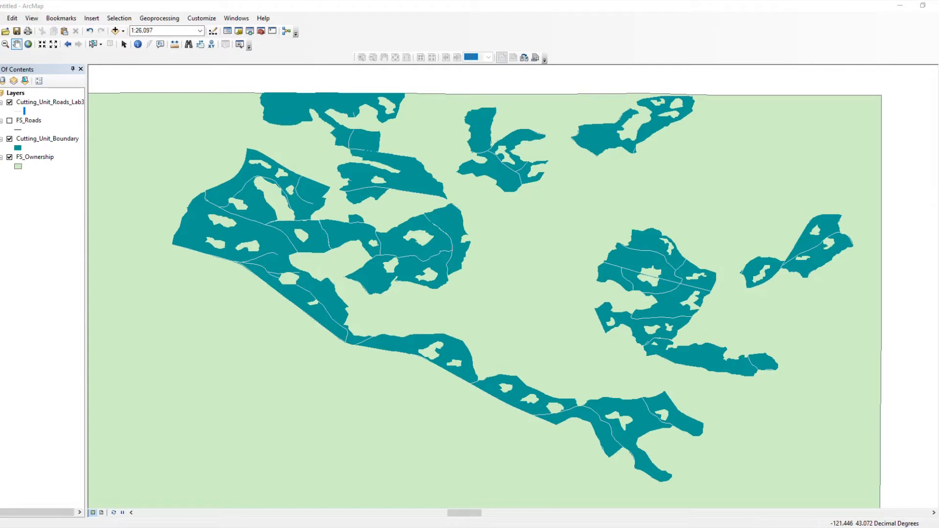
Step: Set the Cutting_Unit_Roads_Lab3 line width to 2
click(24, 112)
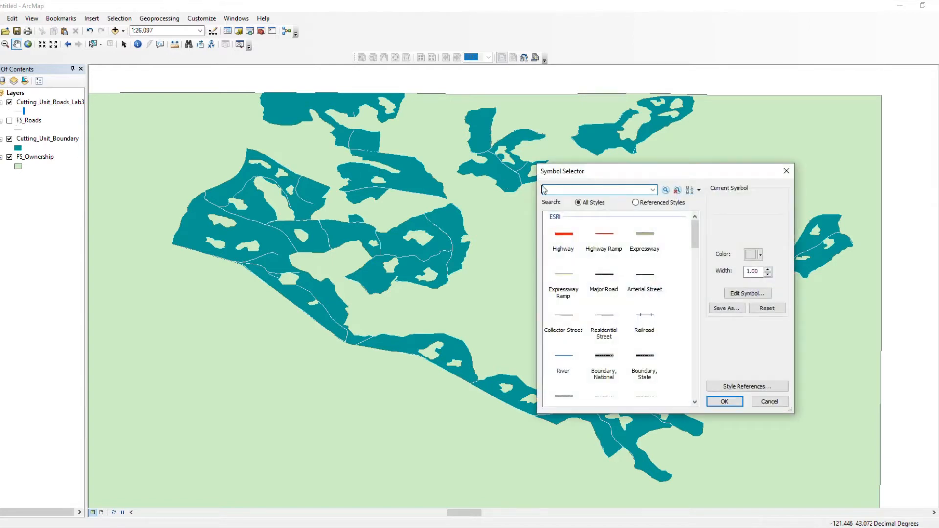
click(767, 269)
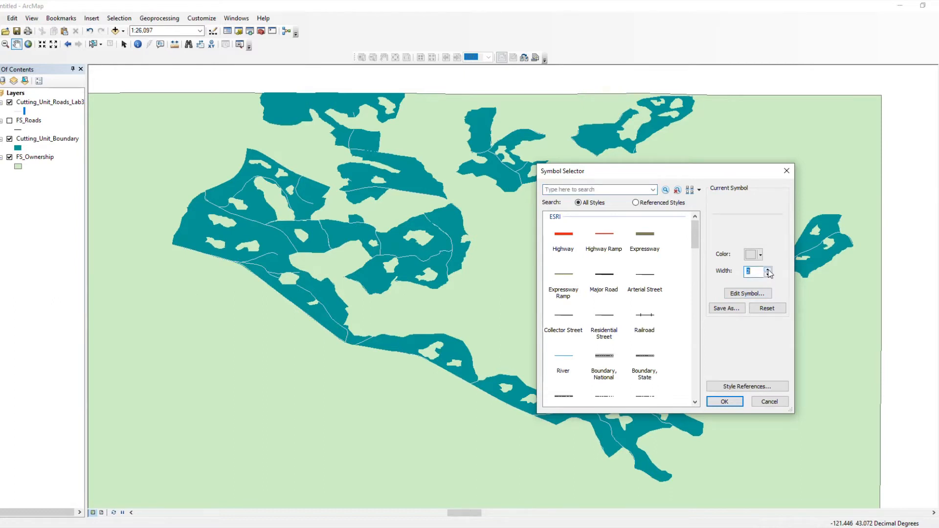
key(Return)
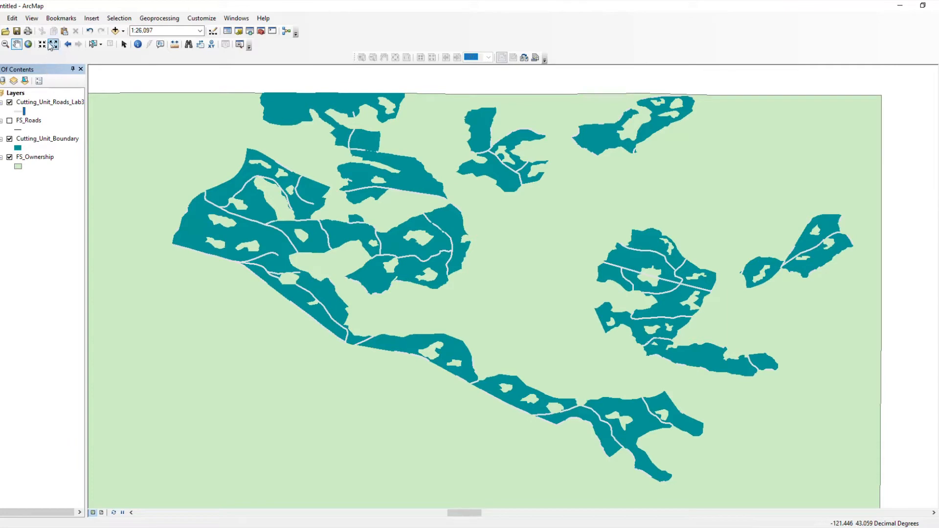
Step: Switch from data view to Layout View from the View menu
click(32, 18)
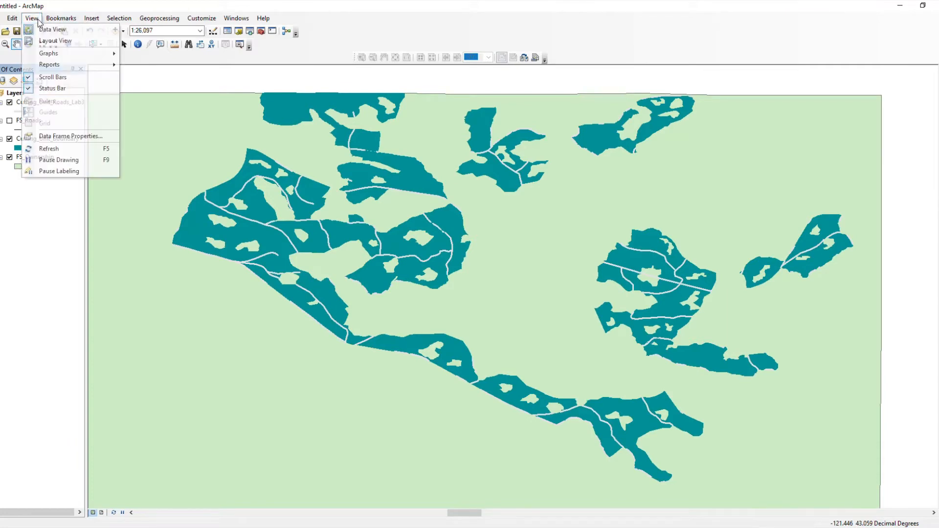
click(49, 41)
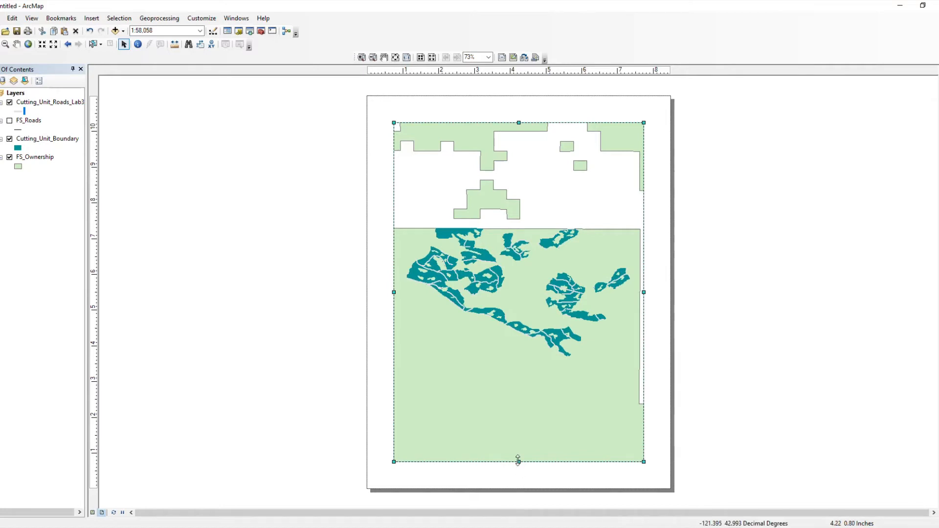
Step: Stretch the data frame downward and outward toward the left and right page edges
drag(518, 461, 523, 489)
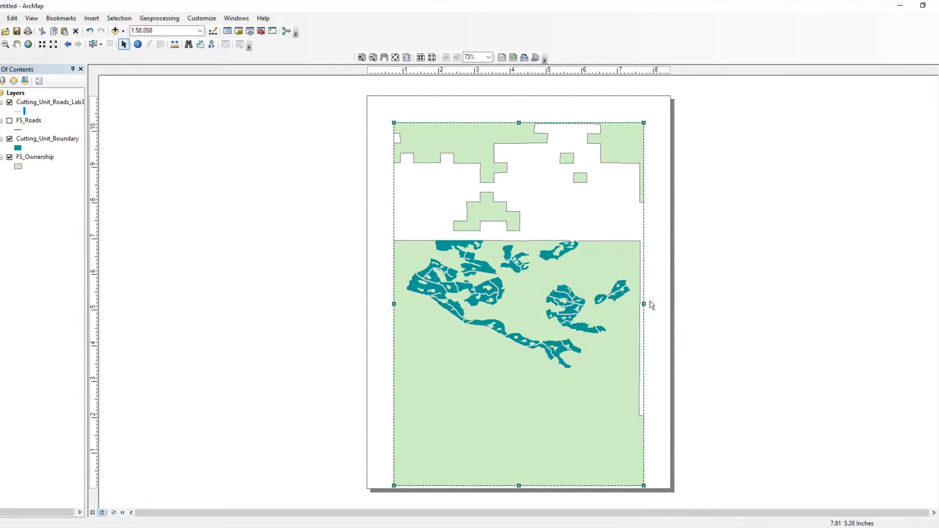
drag(642, 304, 668, 310)
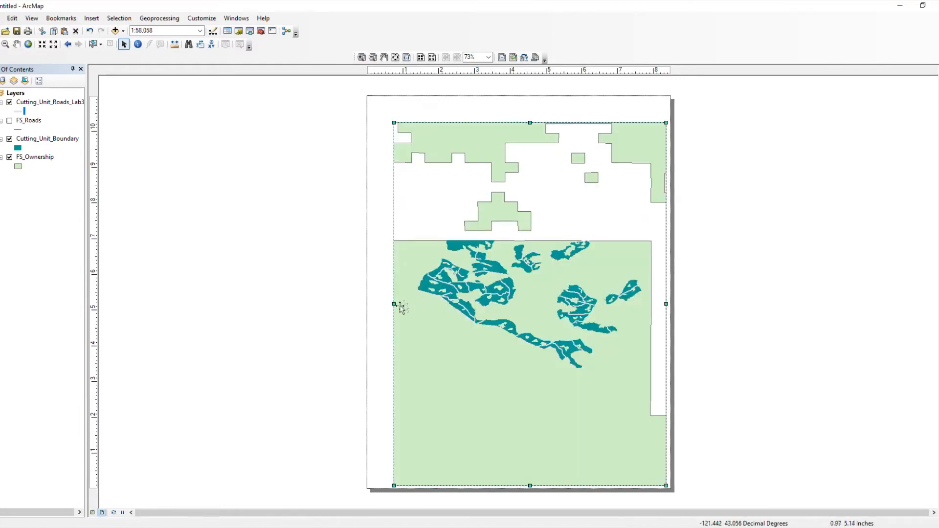
drag(393, 304, 370, 310)
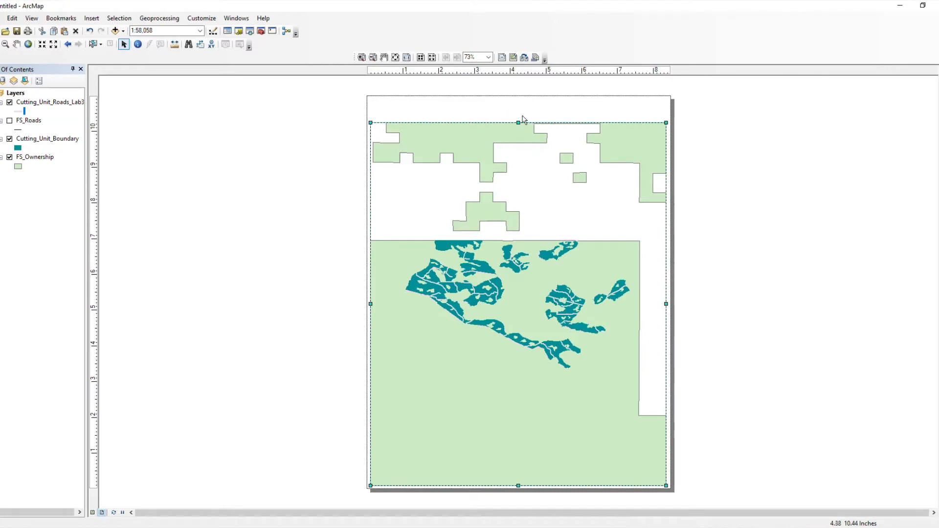
click(349, 167)
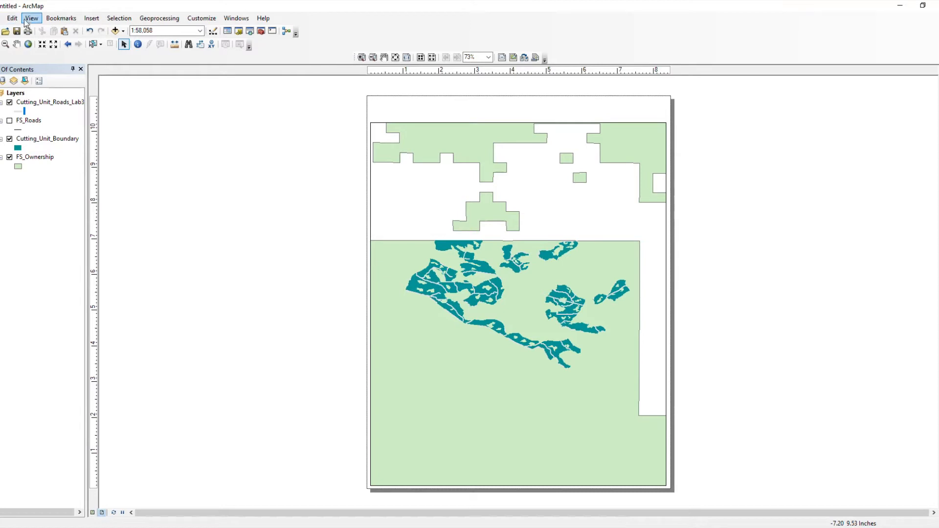
Step: Insert a layout title reading 'My First Map'
click(90, 20)
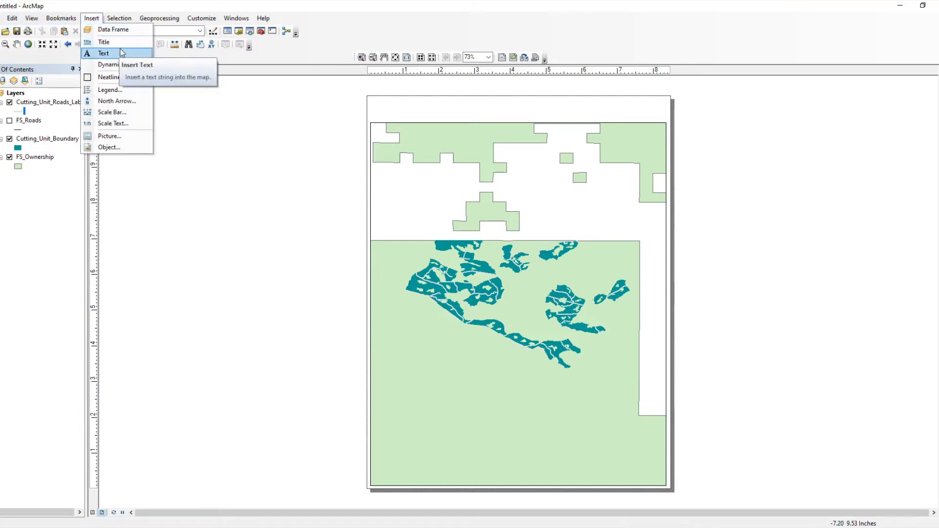
click(121, 45)
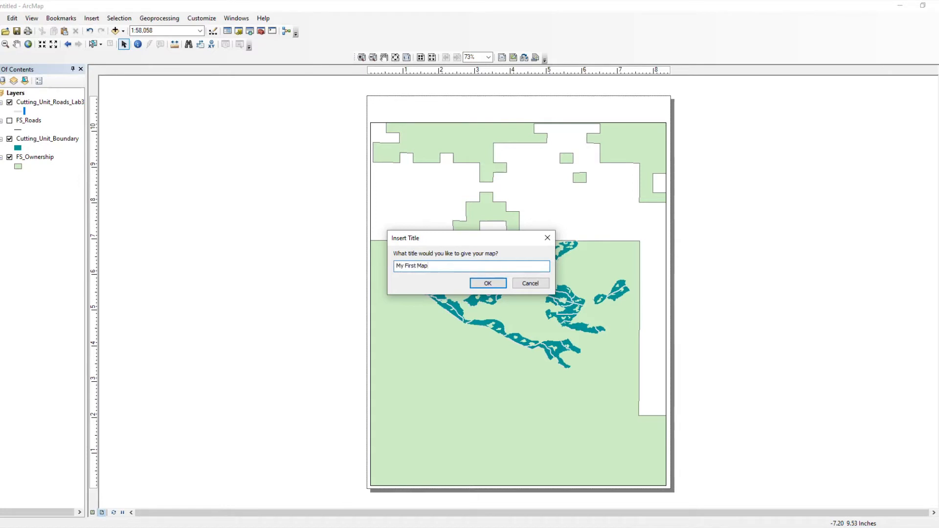
key(Return)
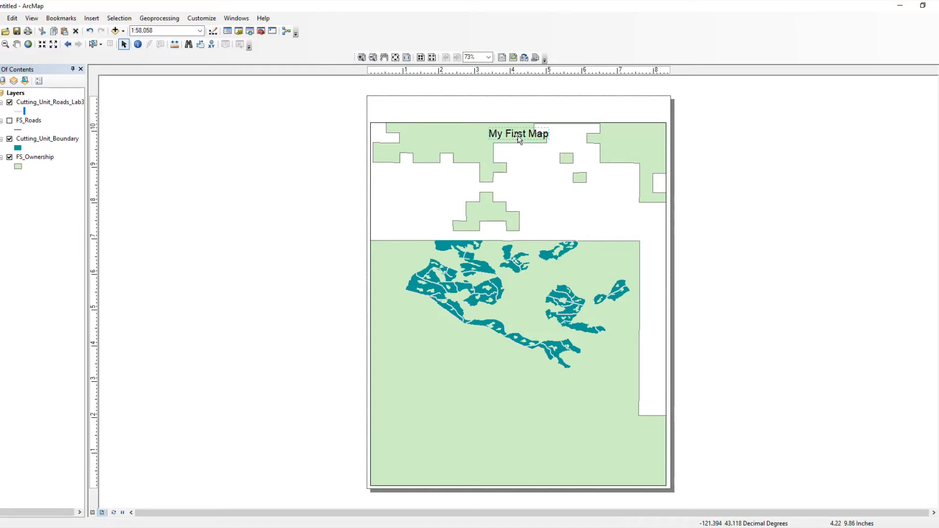
Step: Move the My First Map title up above the map frame and check its properties unchanged
drag(518, 136, 518, 129)
drag(520, 123, 517, 118)
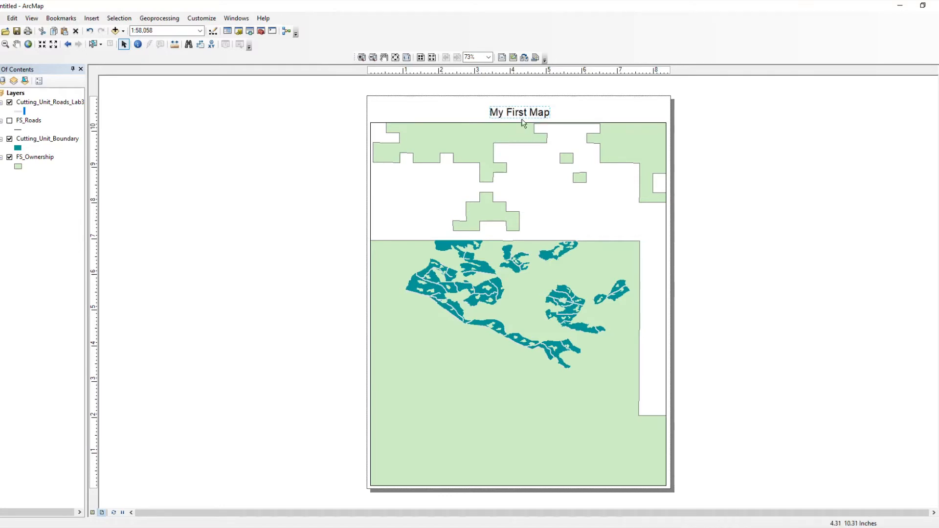
drag(520, 117, 521, 119)
double_click(524, 117)
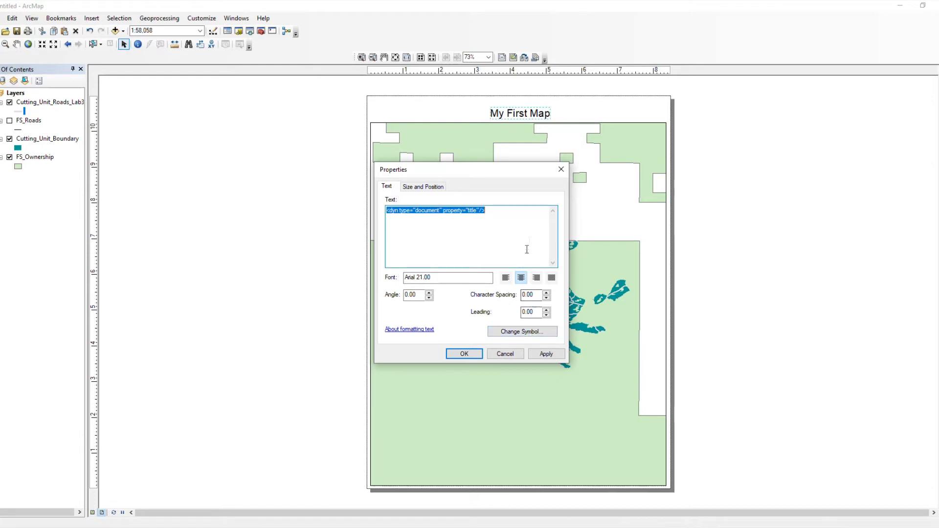
click(561, 170)
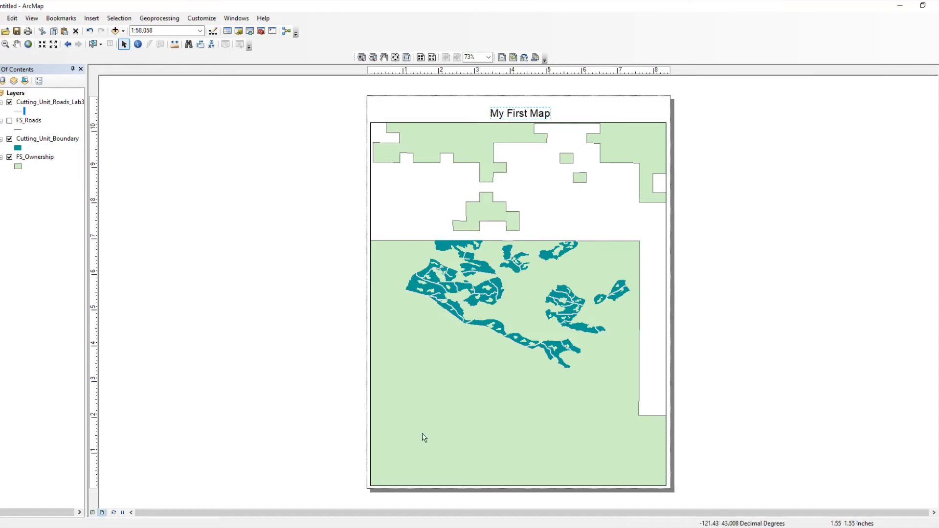
Step: Select the map frame, then deselect it
click(280, 350)
click(399, 403)
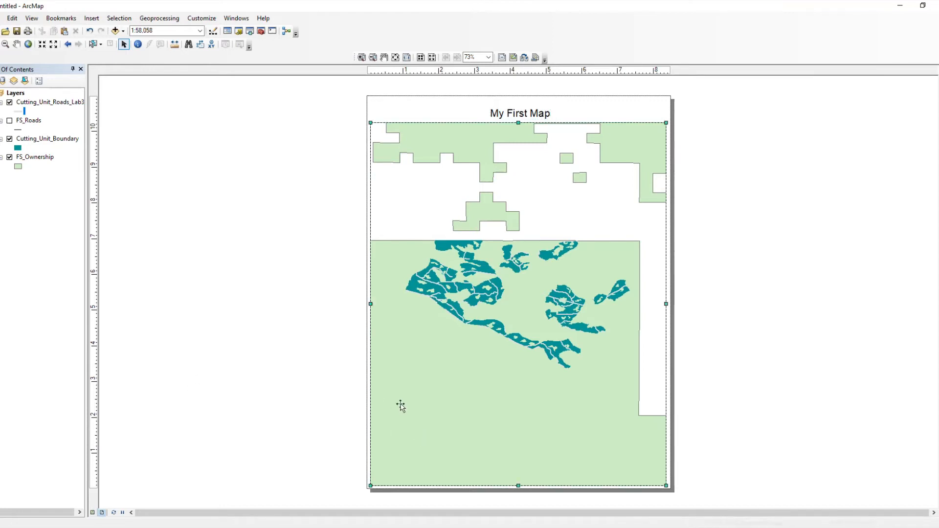
click(274, 343)
click(391, 379)
click(270, 273)
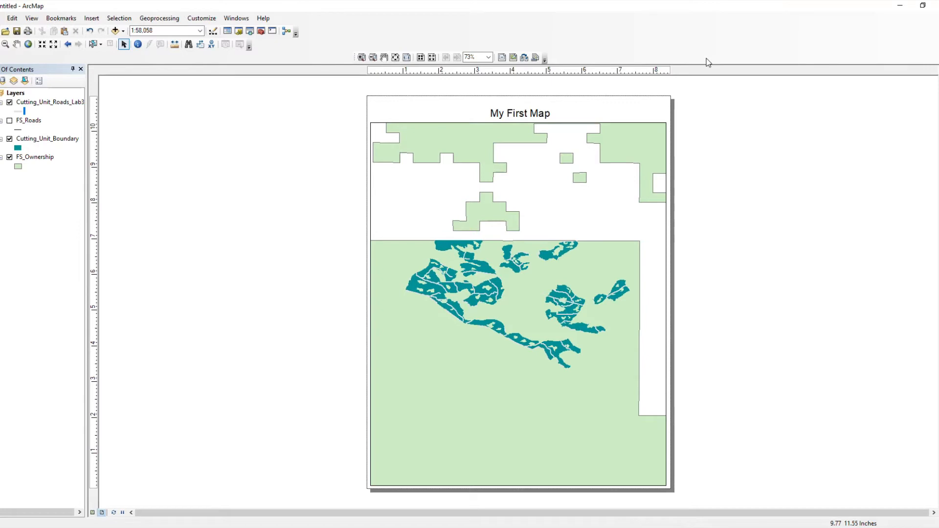
Step: Show the Draw toolbar near the layout and choose Rectangle as the drawing shape
right_click(730, 51)
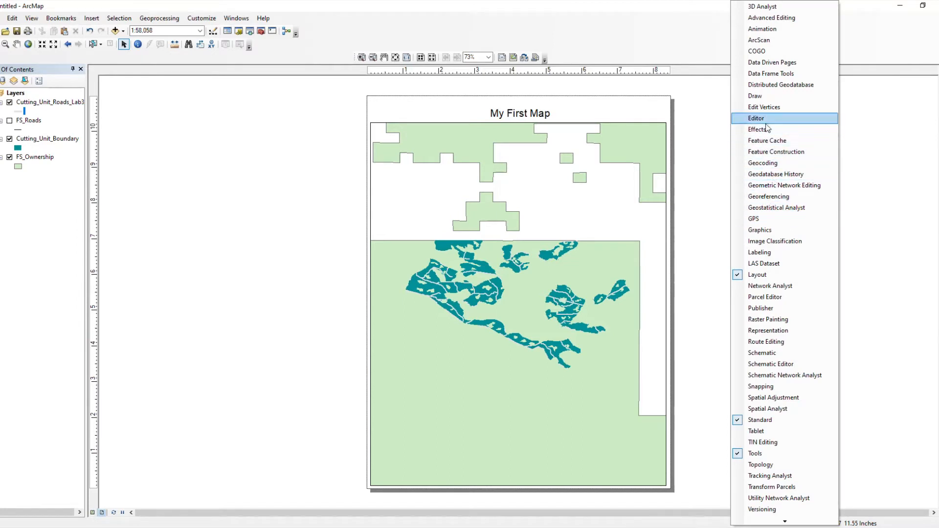
click(768, 101)
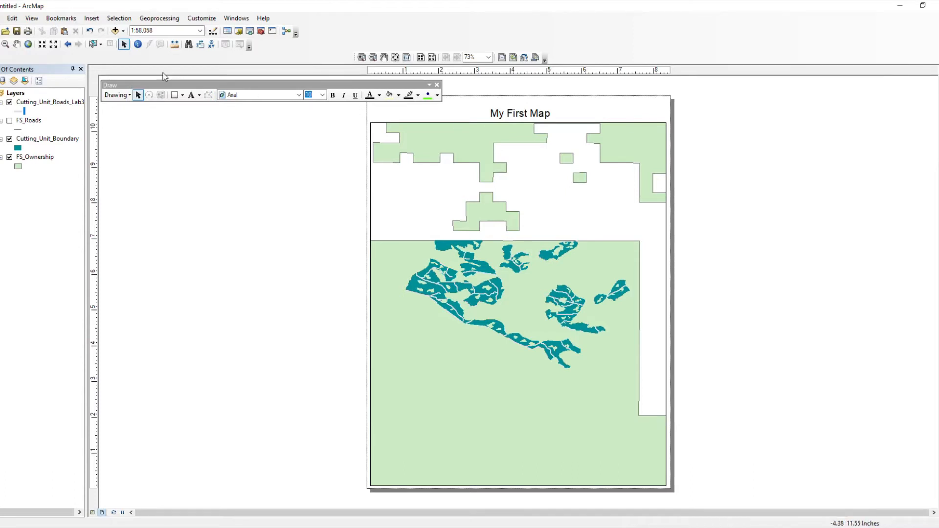
mouse_move(121, 86)
mouse_down()
mouse_move(157, 134)
mouse_move(157, 145)
mouse_move(148, 140)
mouse_up()
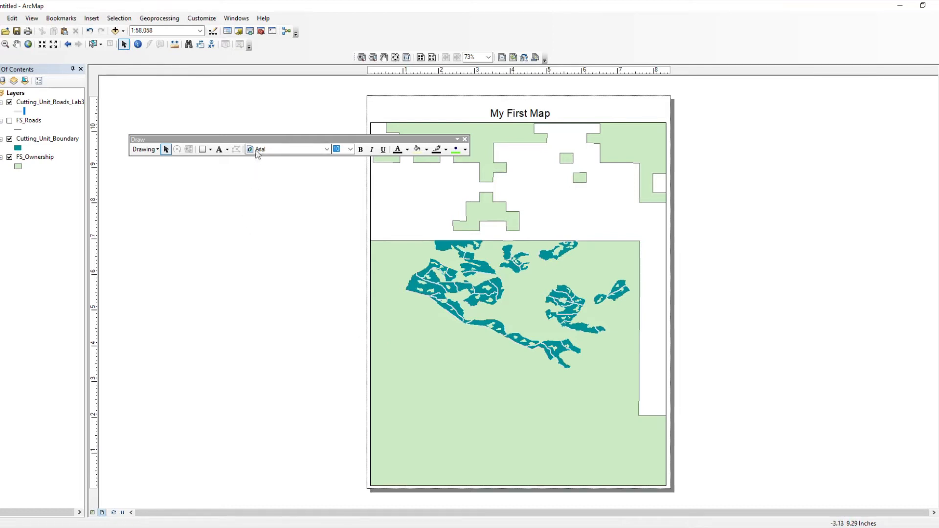
click(211, 149)
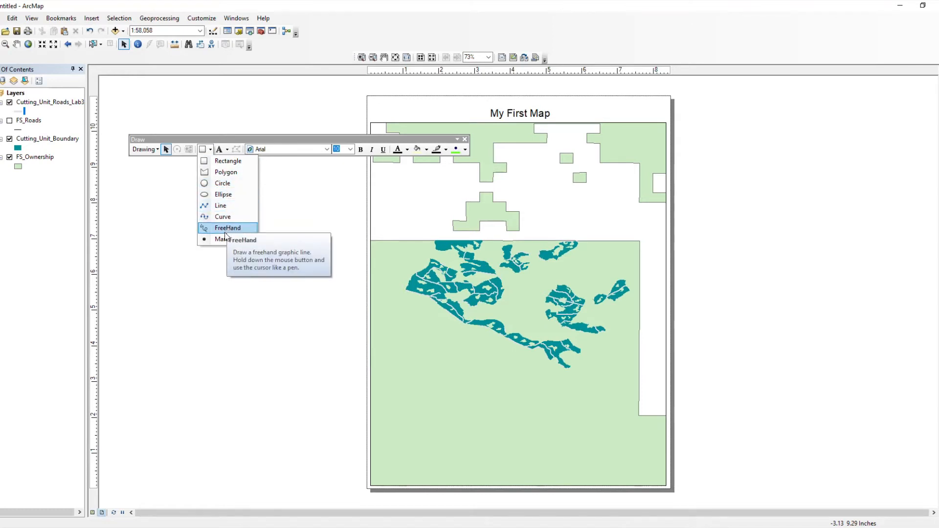
click(218, 164)
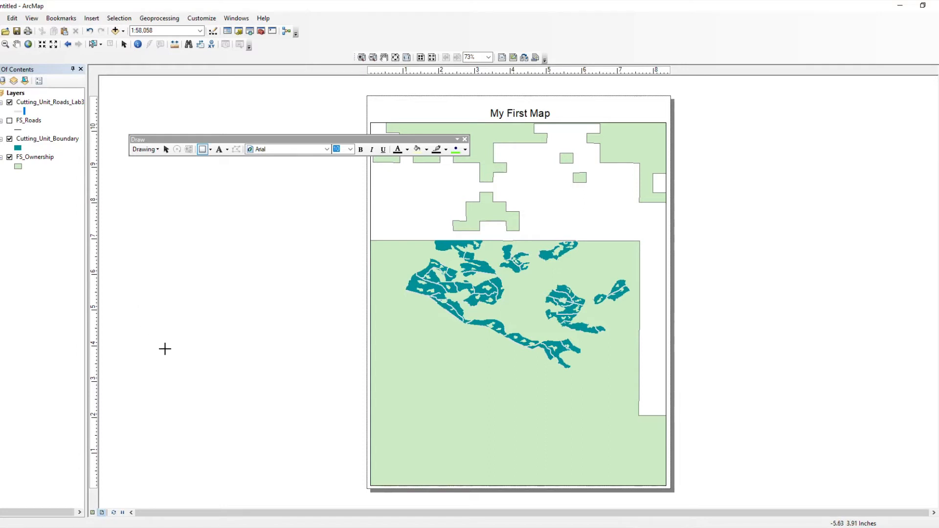
Step: Draw a rectangle left of the page with a white fill and black outline
drag(142, 337, 308, 443)
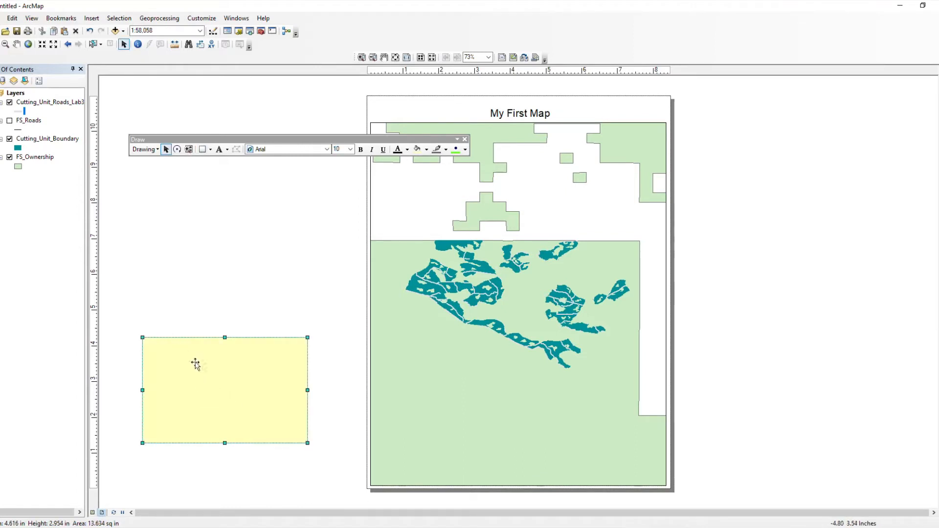
double_click(205, 362)
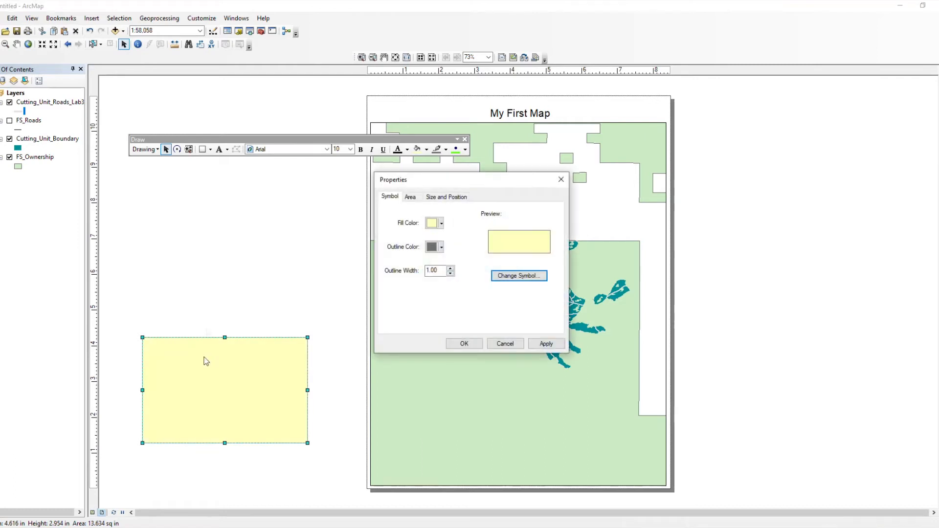
click(441, 223)
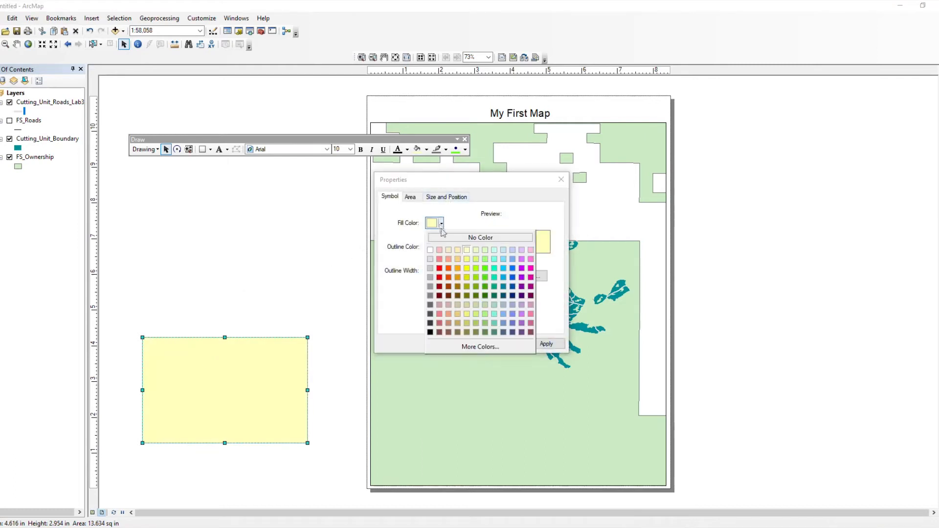
click(430, 250)
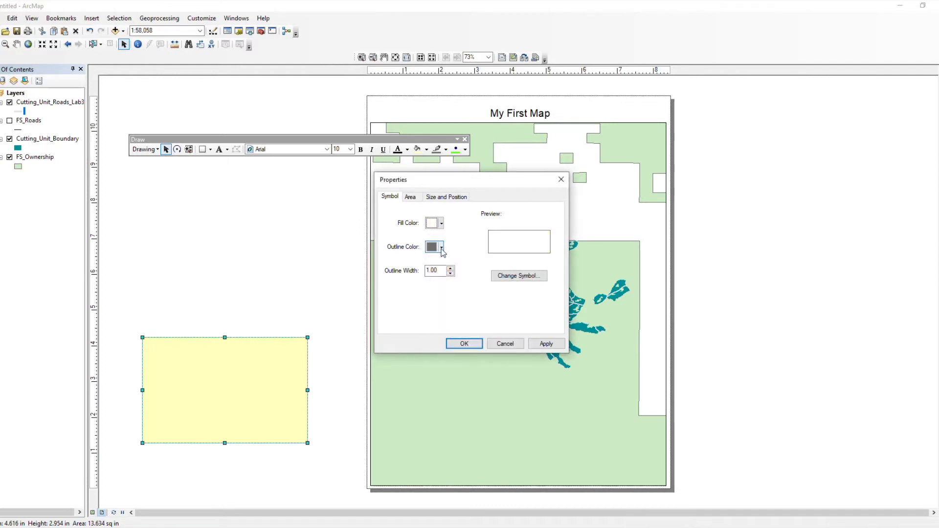
click(441, 246)
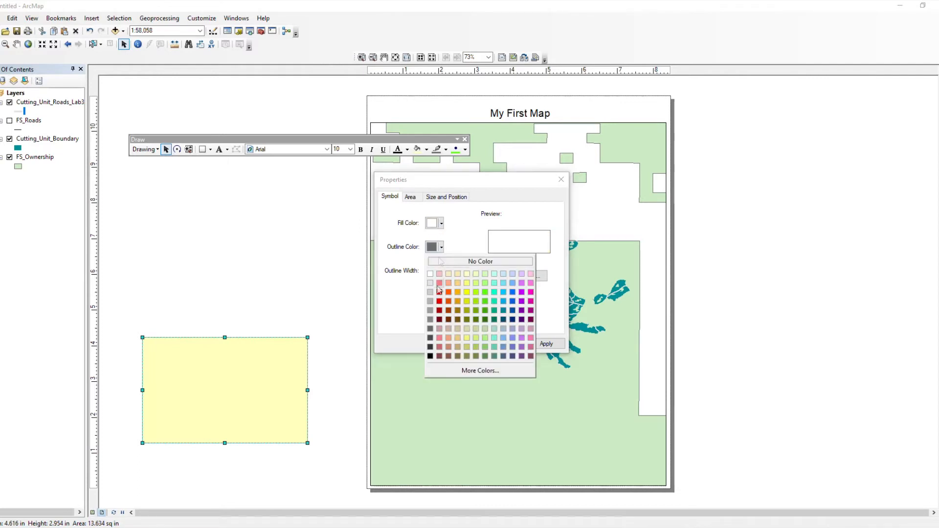
click(430, 356)
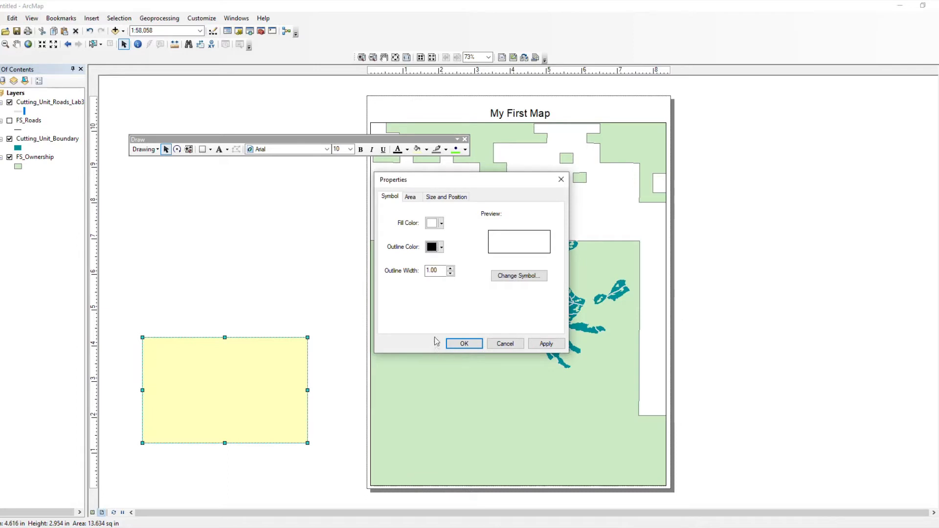
click(459, 344)
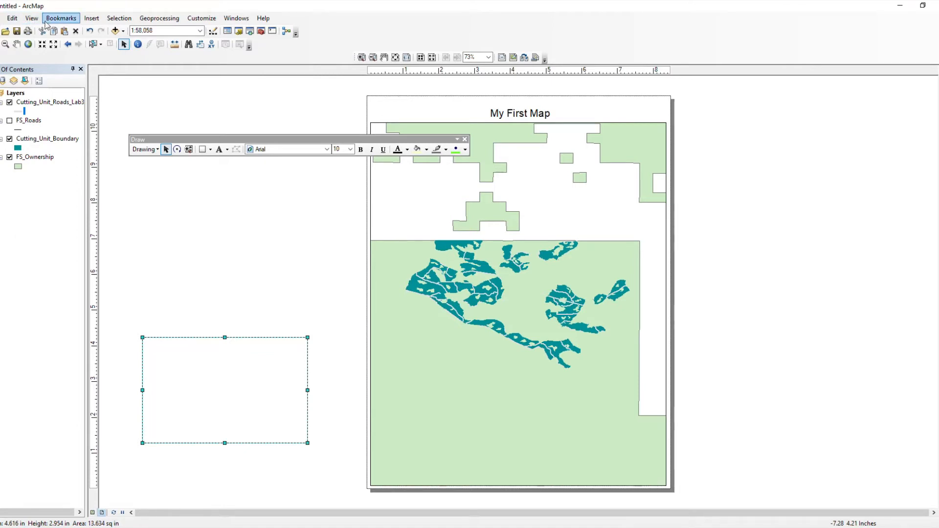
Step: Start a new legend from the Insert menu and pick the FS_Roads map layer
click(91, 18)
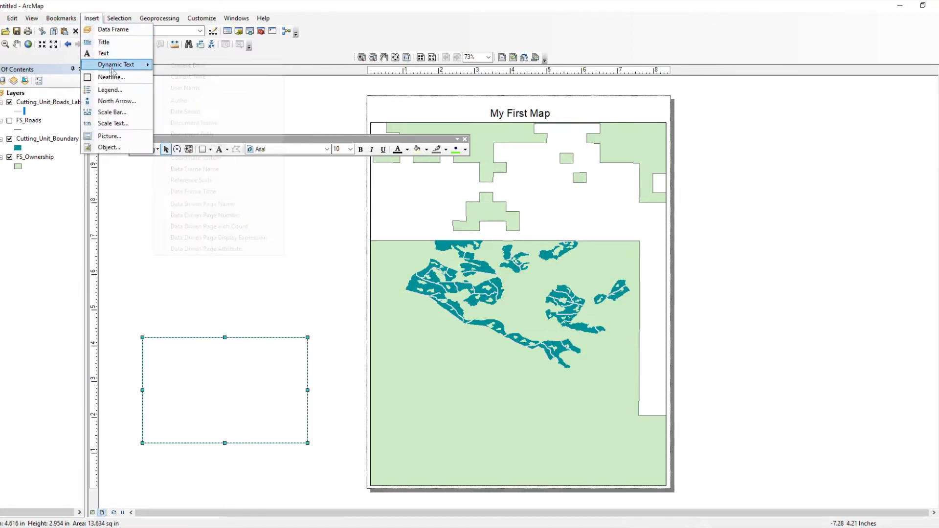
click(109, 90)
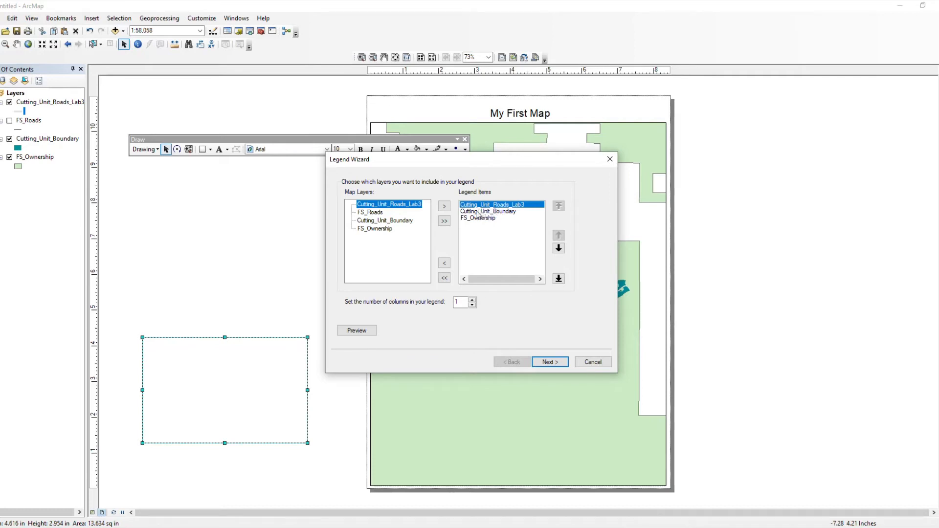
click(376, 213)
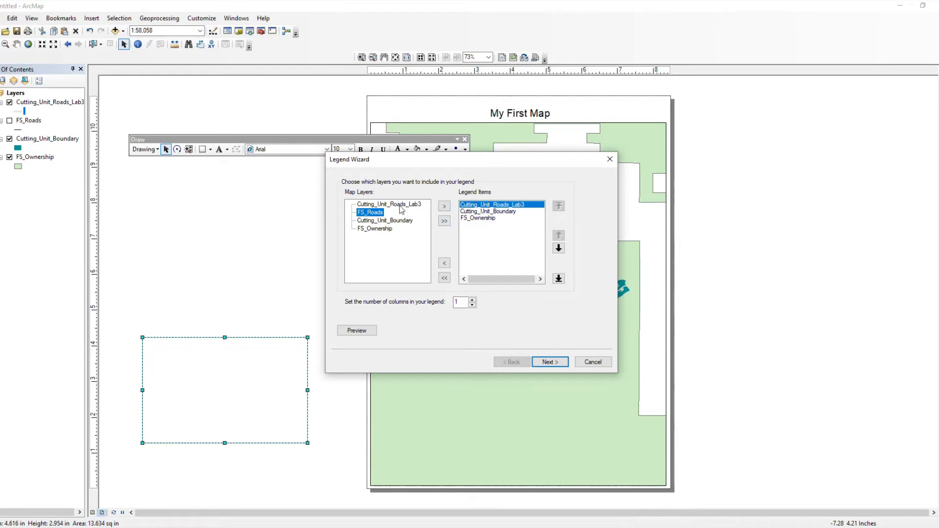
click(444, 206)
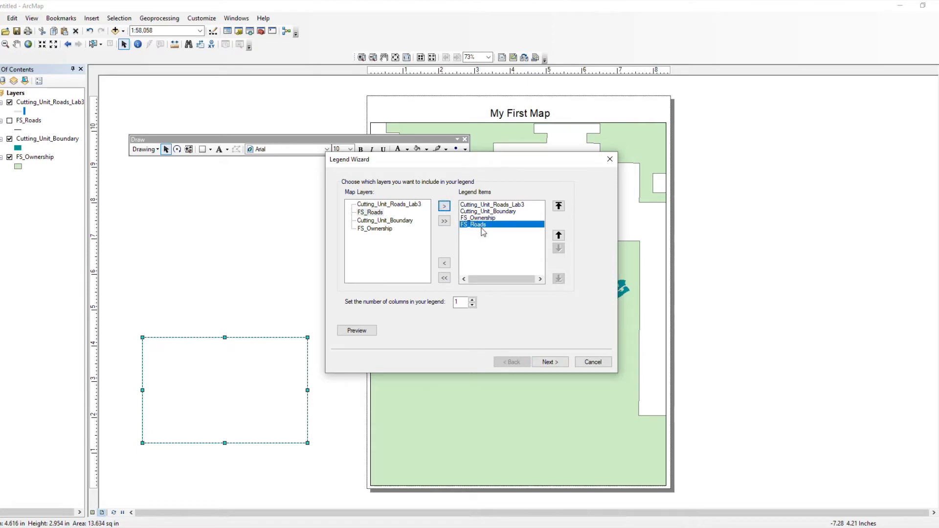
click(445, 264)
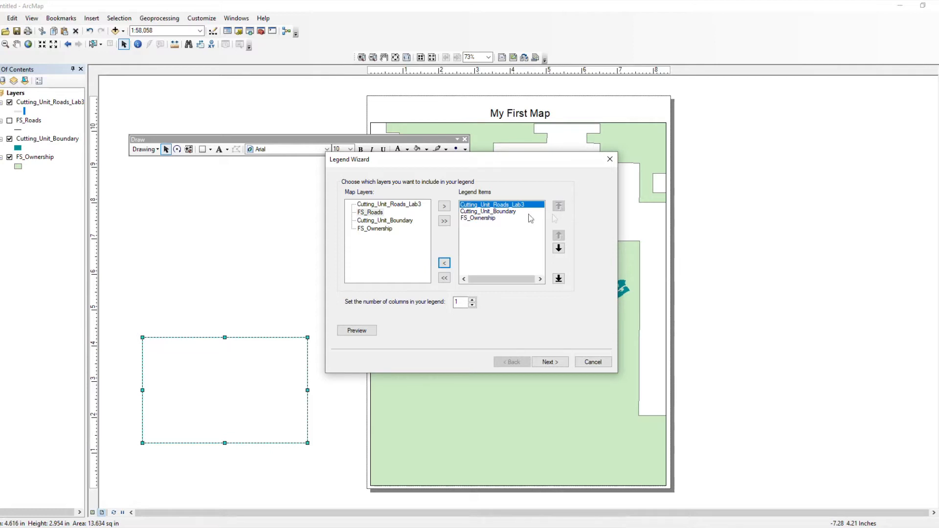
click(488, 211)
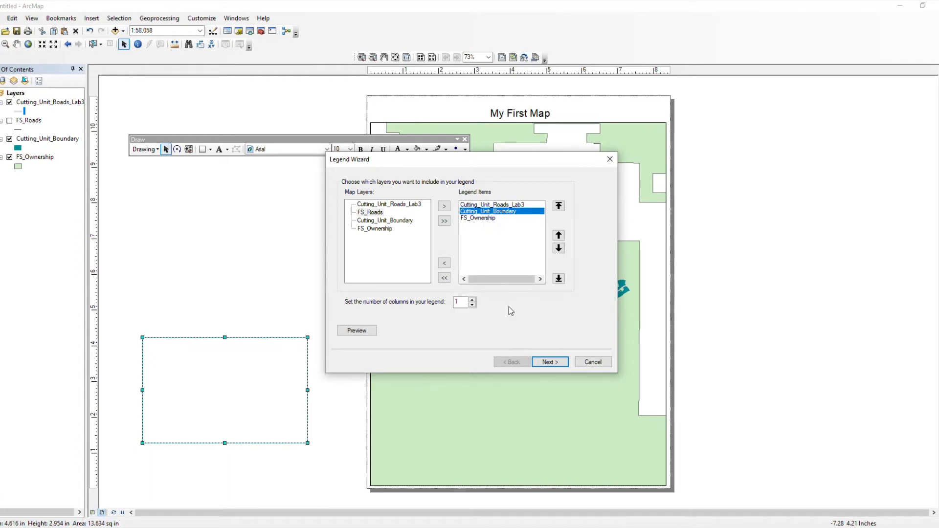
Step: Give the legend a thin line border and a white background in the Legend Wizard
click(547, 365)
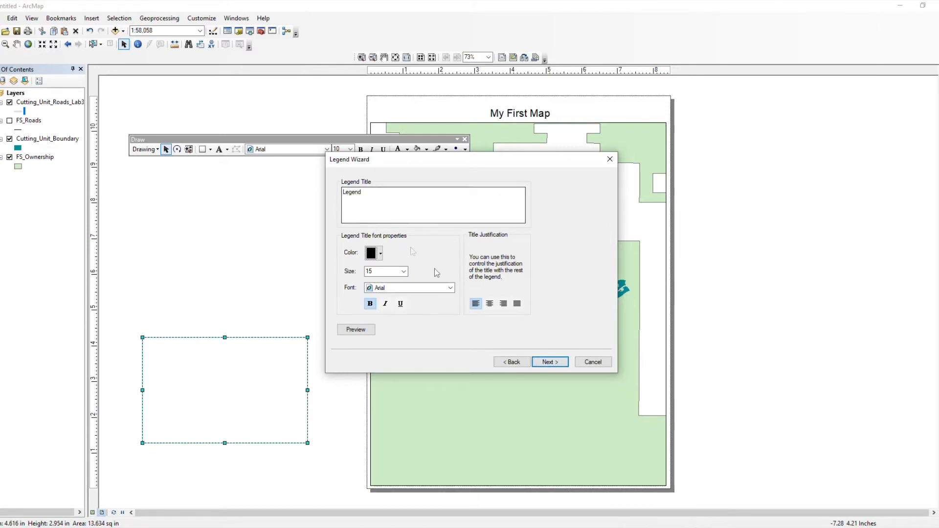
click(547, 362)
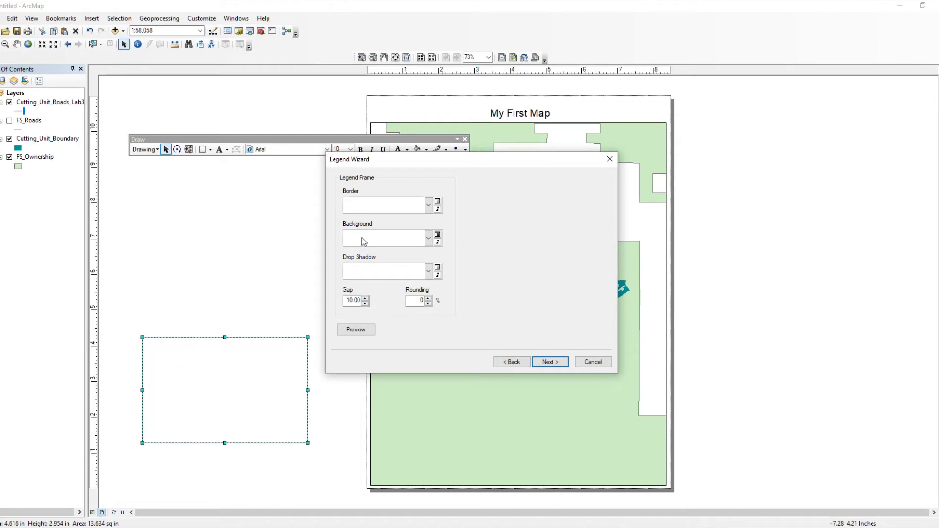
click(369, 208)
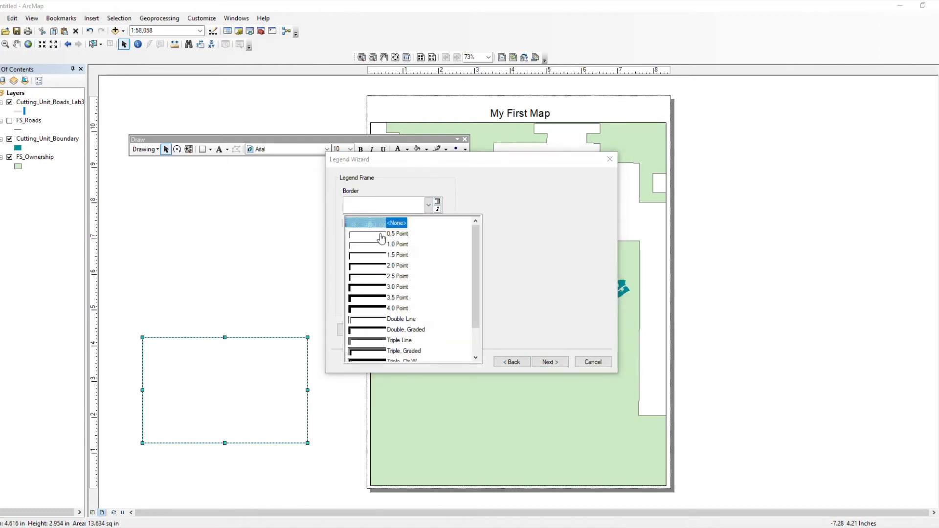
click(375, 237)
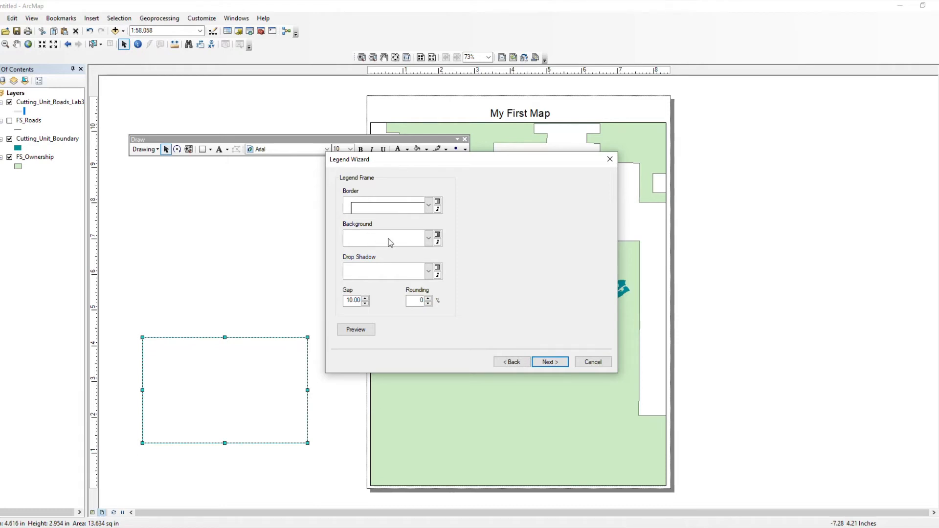
click(382, 240)
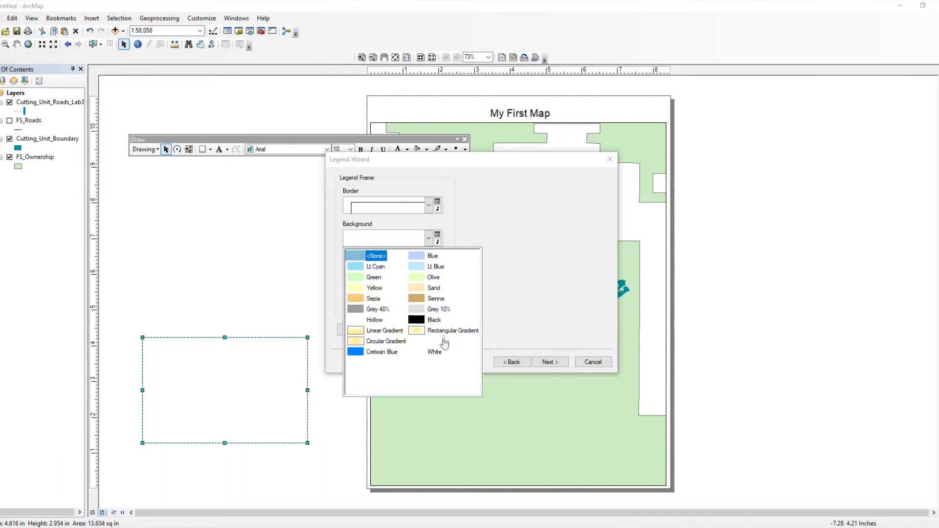
click(436, 351)
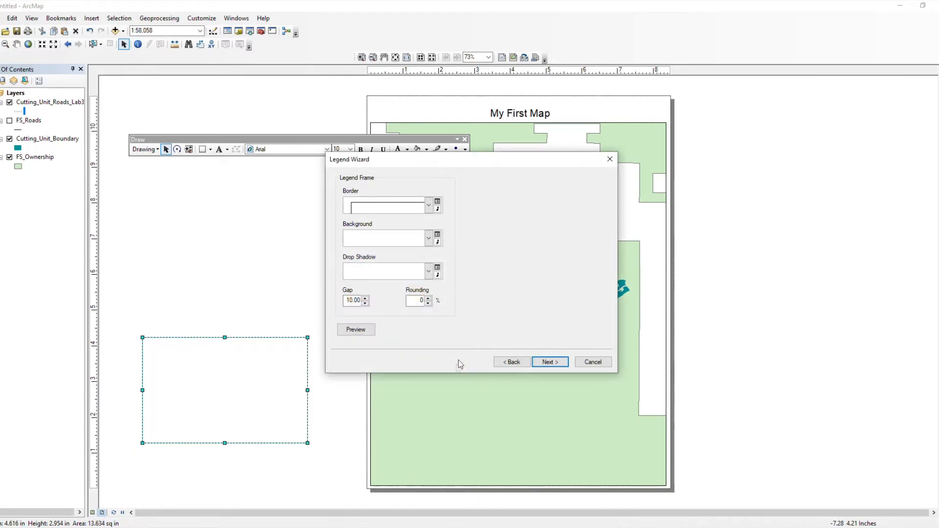
Step: Finish the legend and drag it into the lower-left rectangle of the layout
click(548, 365)
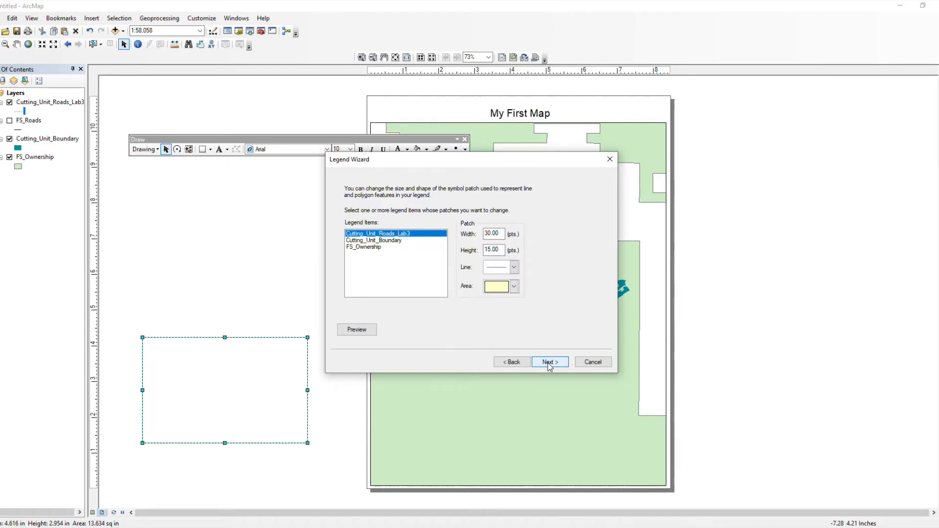
click(549, 364)
click(550, 364)
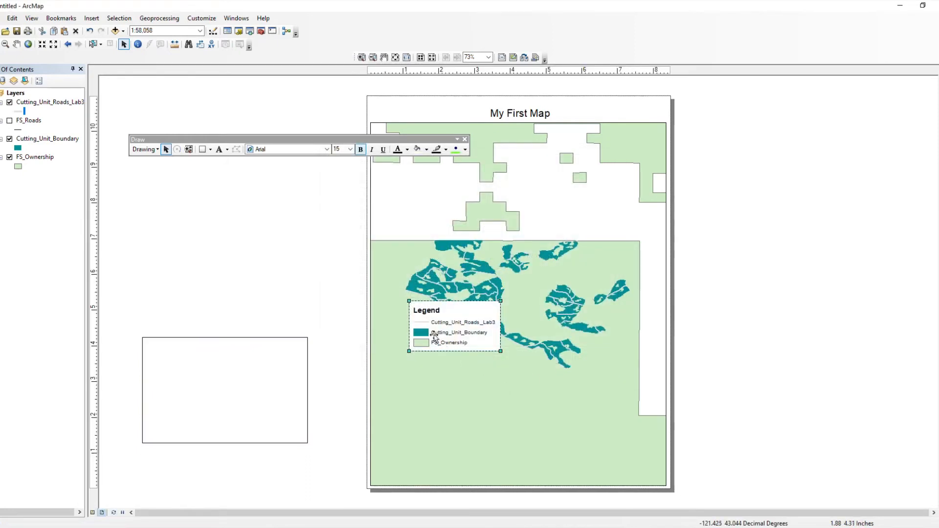
drag(442, 320, 221, 359)
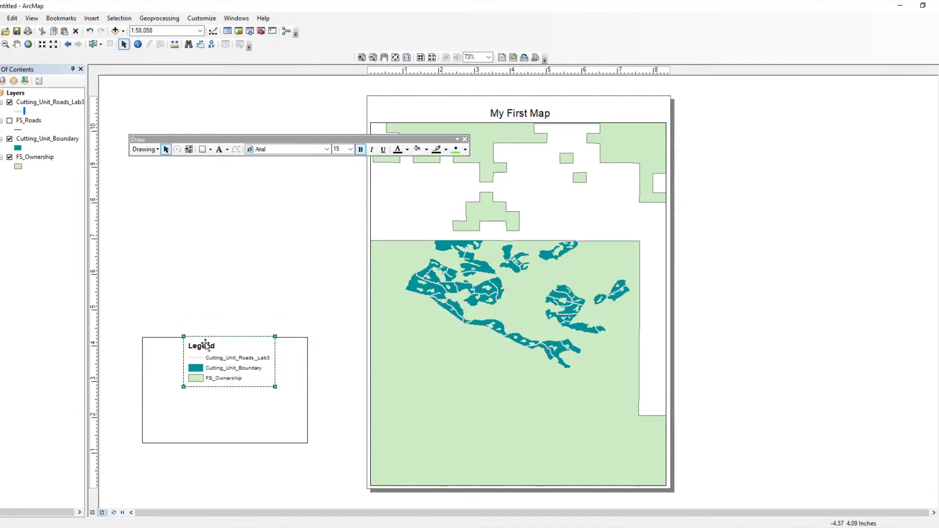
drag(197, 356, 159, 372)
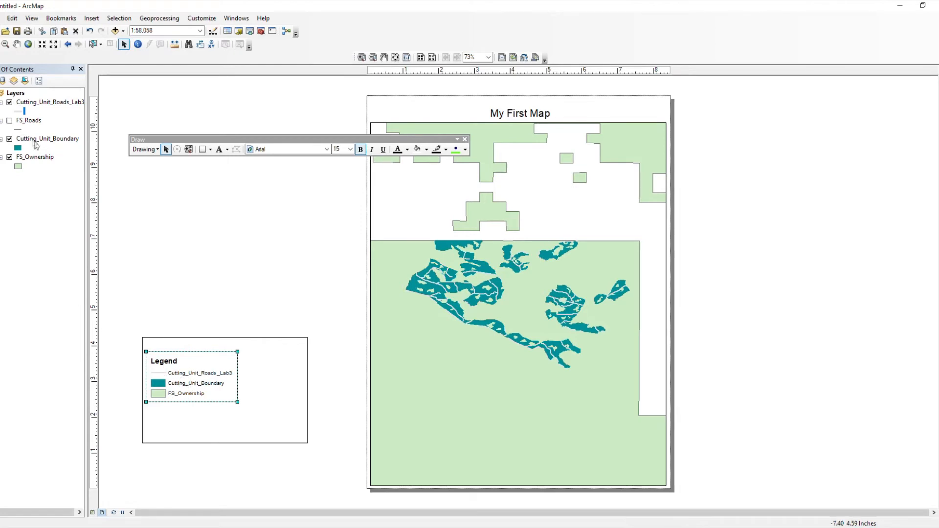
double_click(41, 103)
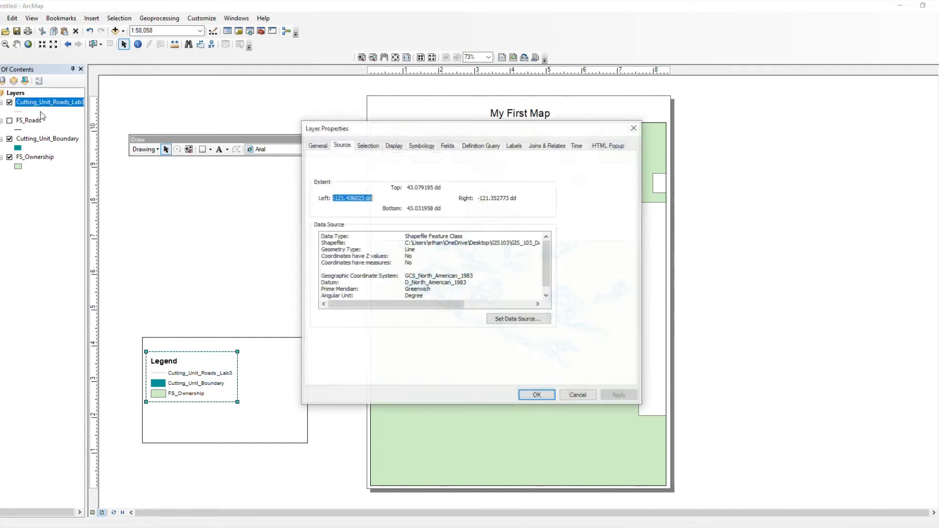
click(633, 128)
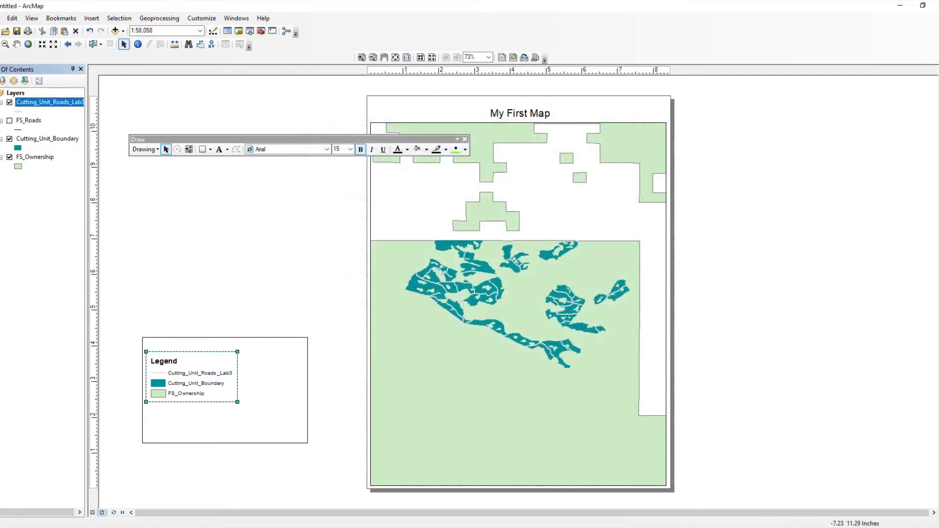
click(18, 112)
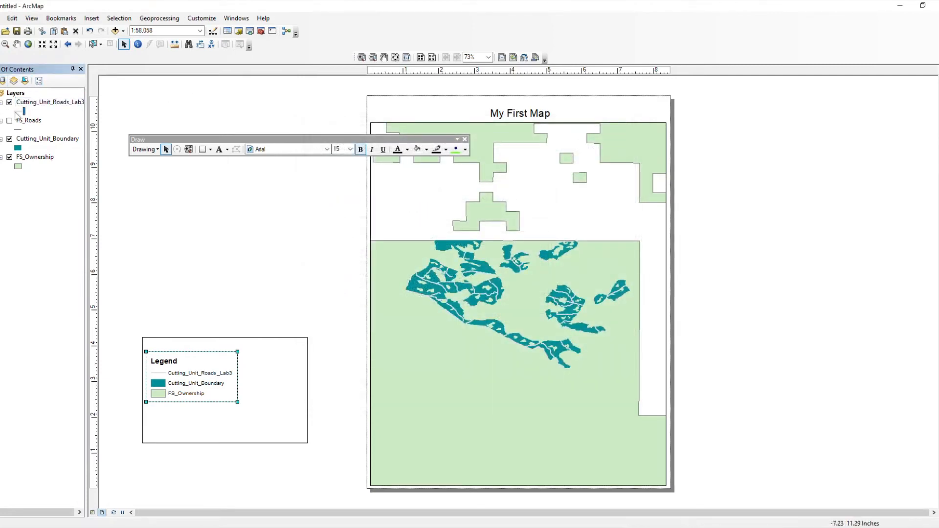
Step: Rename the Cutting_Unit_Roads_Lab3 layer to 'Cutting Unit Road'
click(38, 103)
click(39, 103)
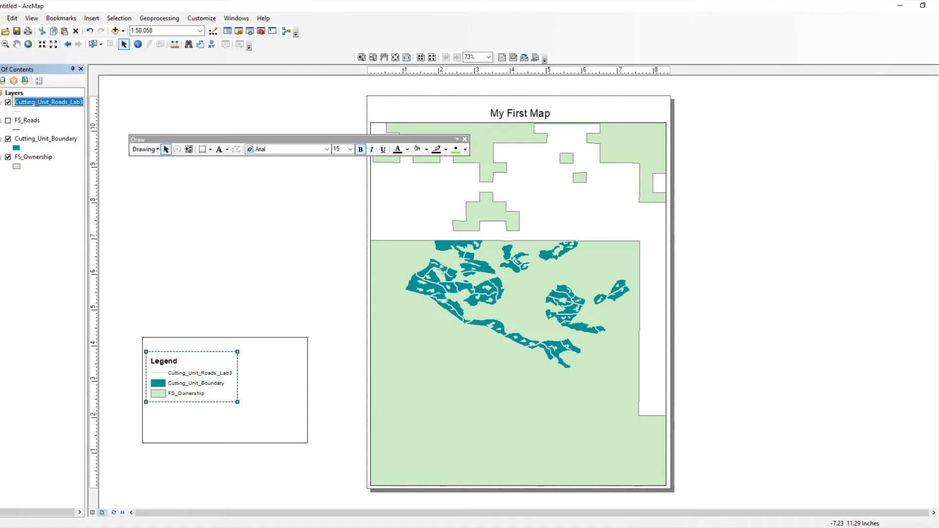
click(38, 103)
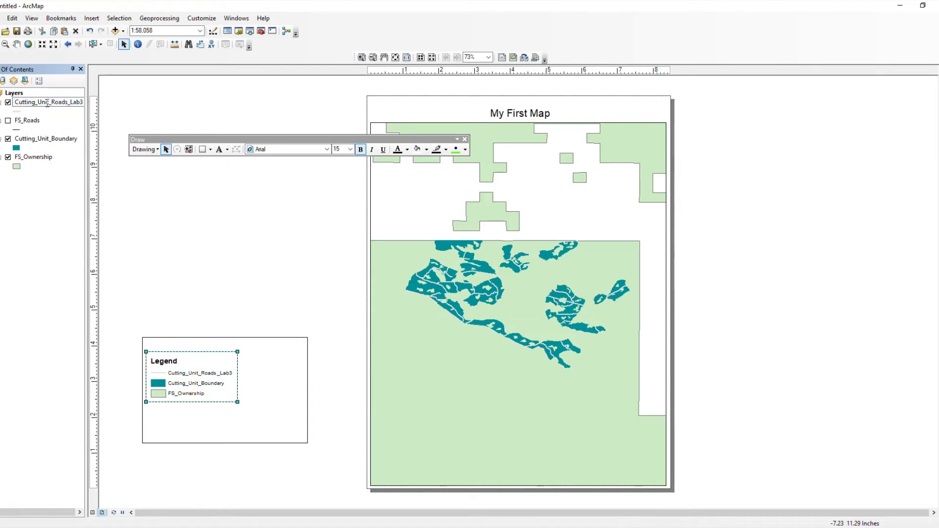
key(Delete)
key(Delete)
key(BackSpace)
key(Delete)
key(Delete)
key(Delete)
key(Delete)
key(Delete)
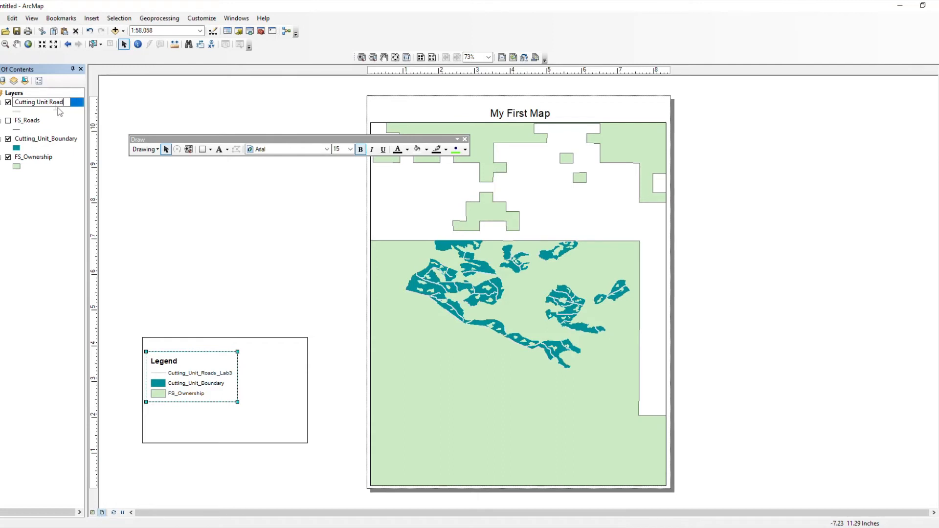
key(Return)
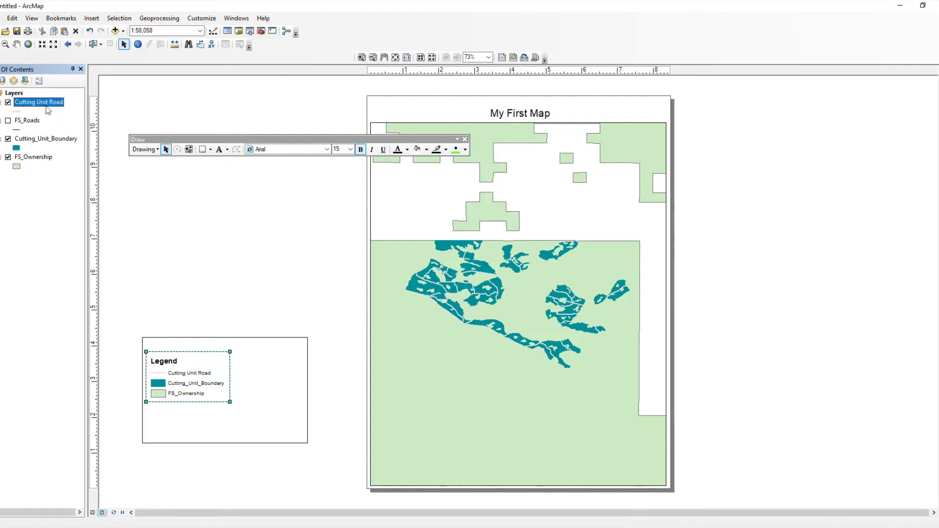
Step: Rename the FS_Roads layer to 'FS Road'
click(27, 122)
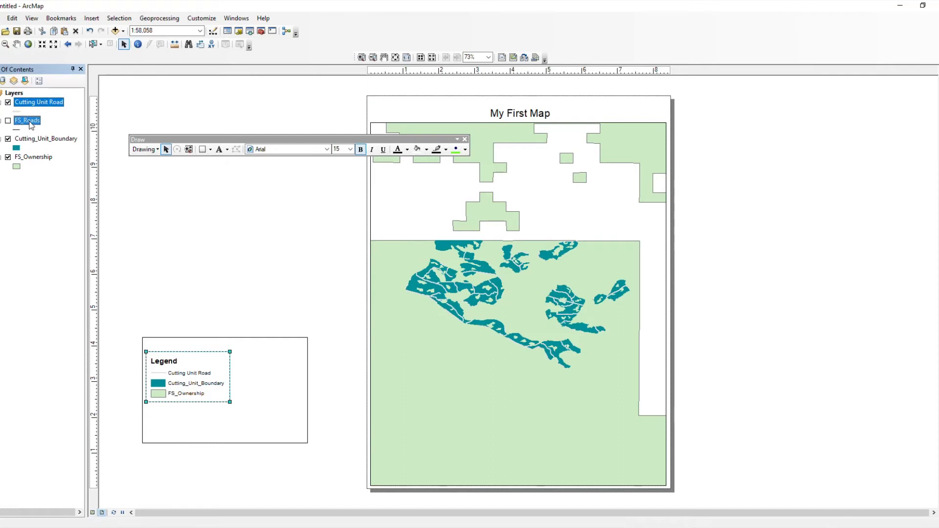
click(28, 123)
click(24, 119)
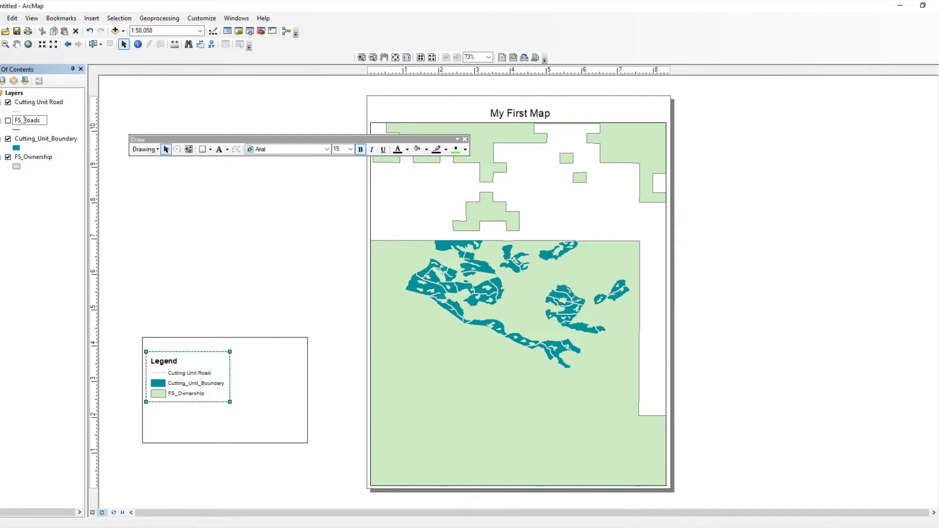
key(BackSpace)
key(Return)
Step: Rename the Cutting_Unit_Boundary layer to 'Cutting Unit Boundary'
click(43, 140)
click(39, 140)
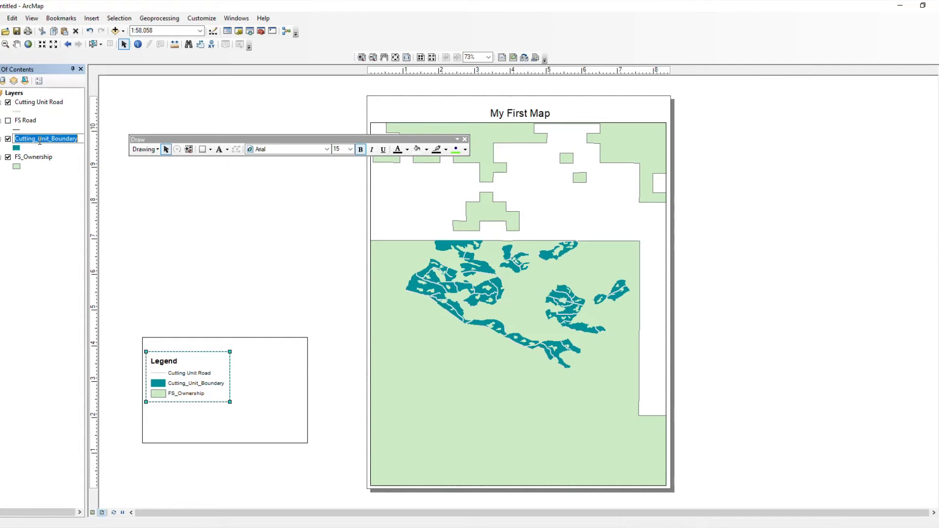
key(BackSpace)
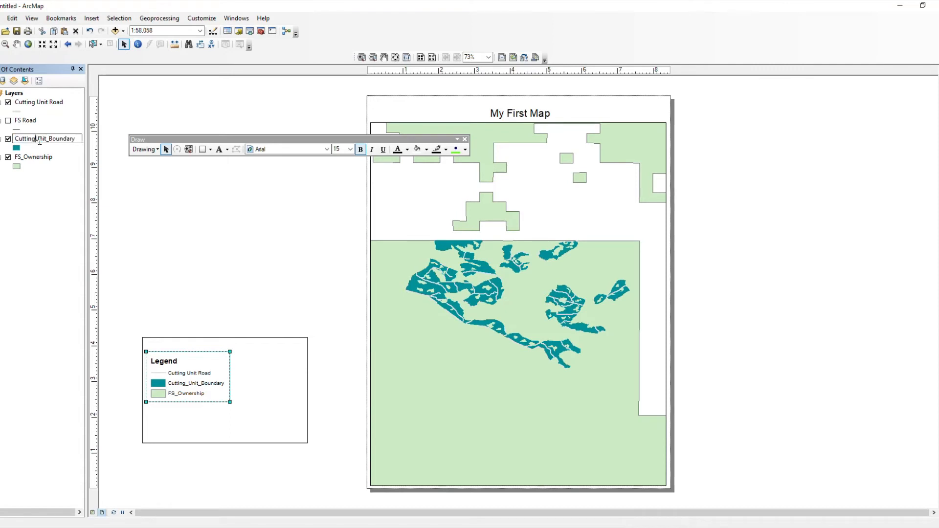
key(Right)
key(Right)
key(Delete)
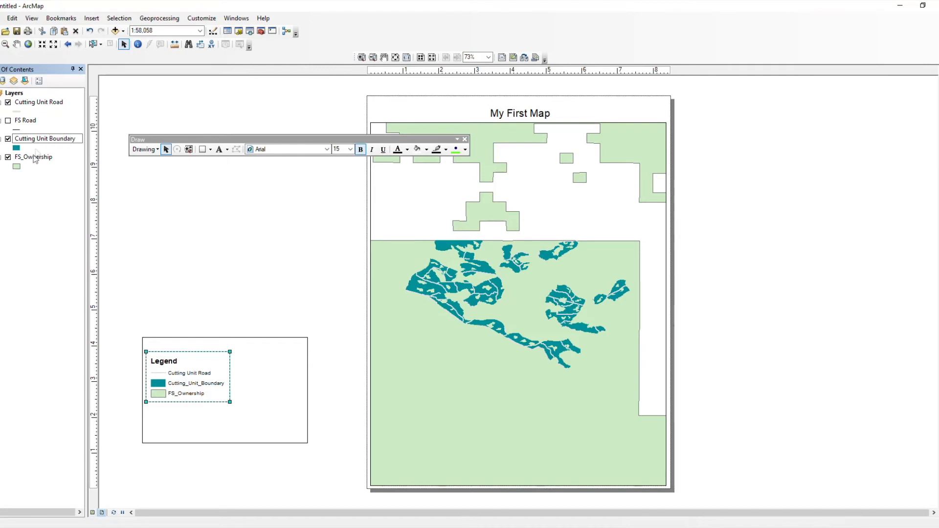
key(Return)
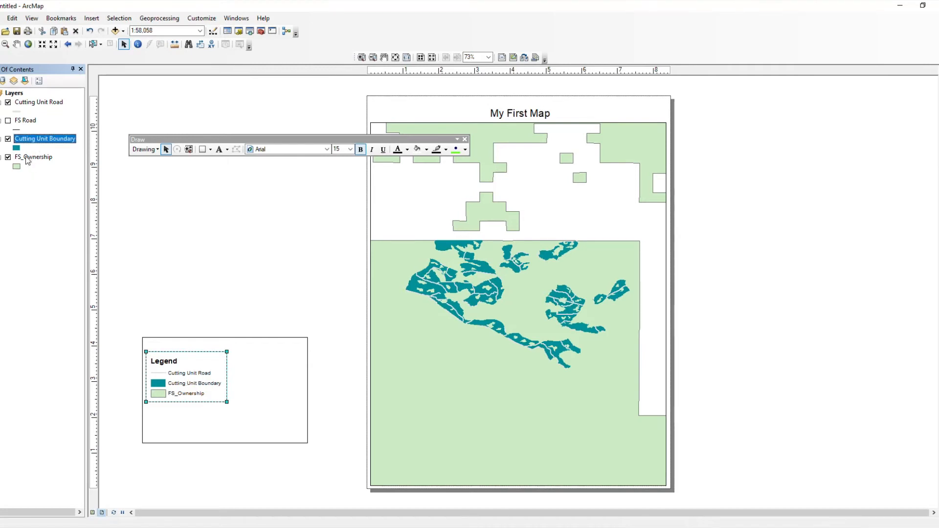
Step: Rename the FS_Ownership layer to 'FS Ownership' and deselect it
click(27, 159)
click(27, 159)
click(25, 157)
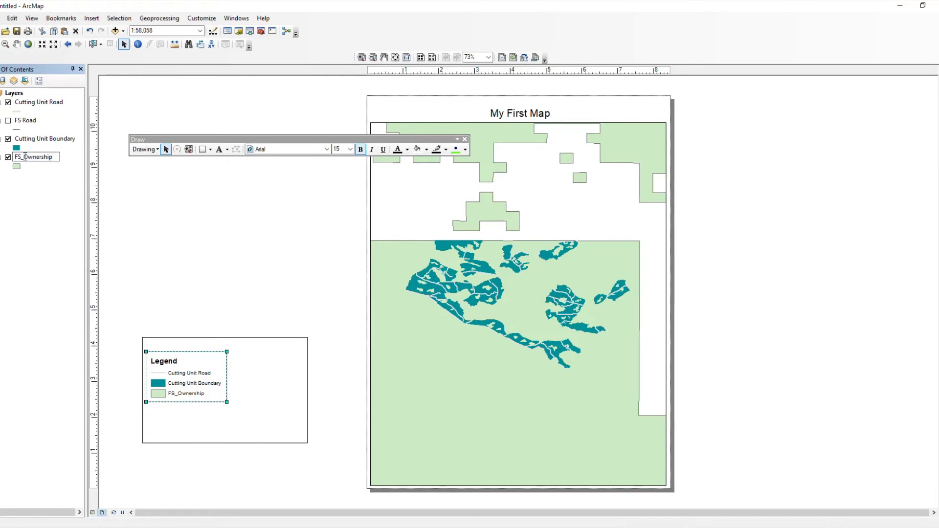
key(BackSpace)
key(Return)
click(29, 176)
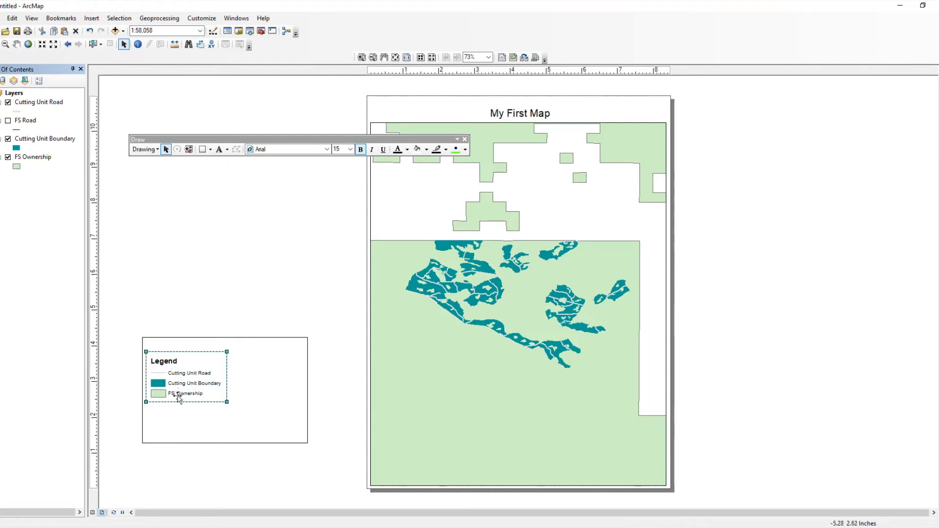
click(175, 418)
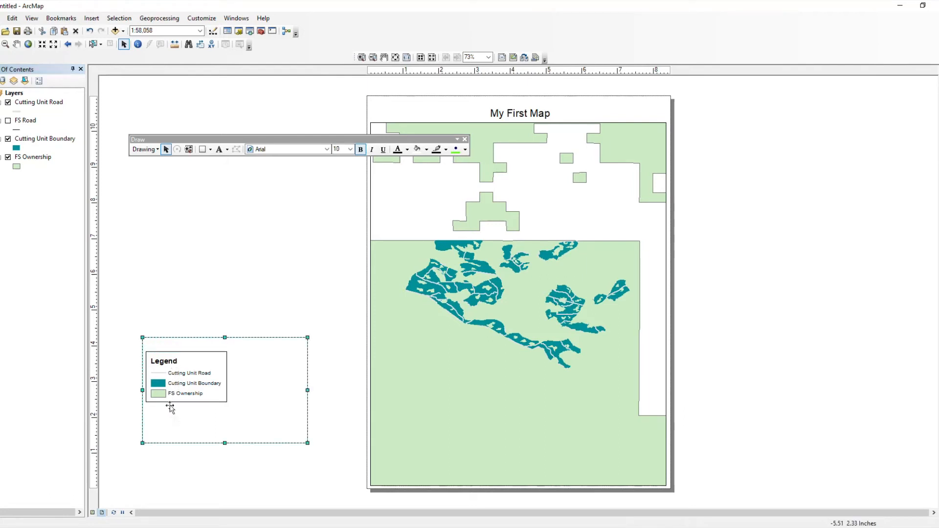
click(136, 385)
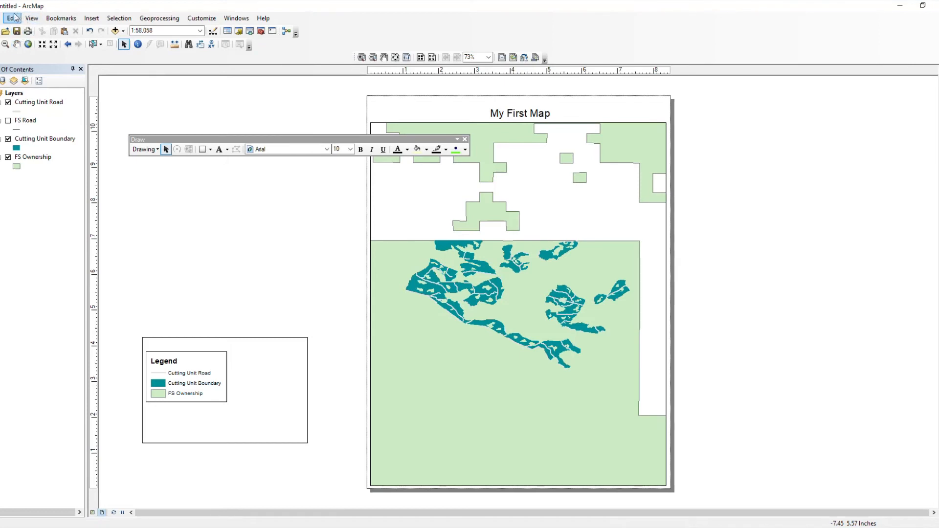
Step: Insert a scale bar in the Scale Line 3 style onto the layout
click(92, 19)
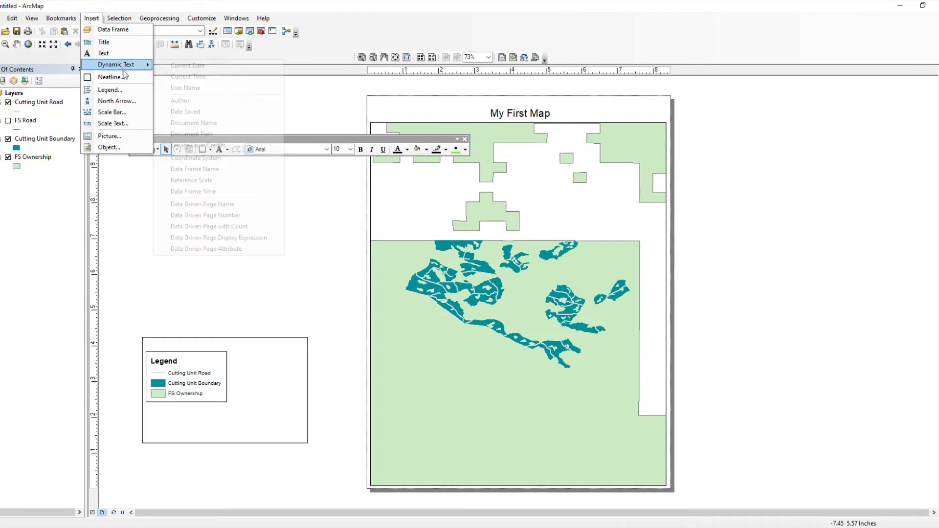
click(111, 112)
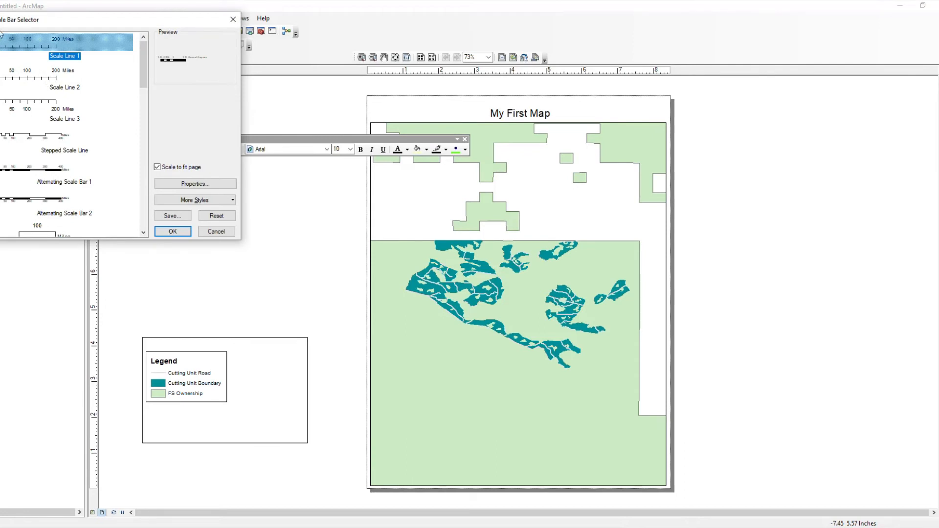
click(21, 108)
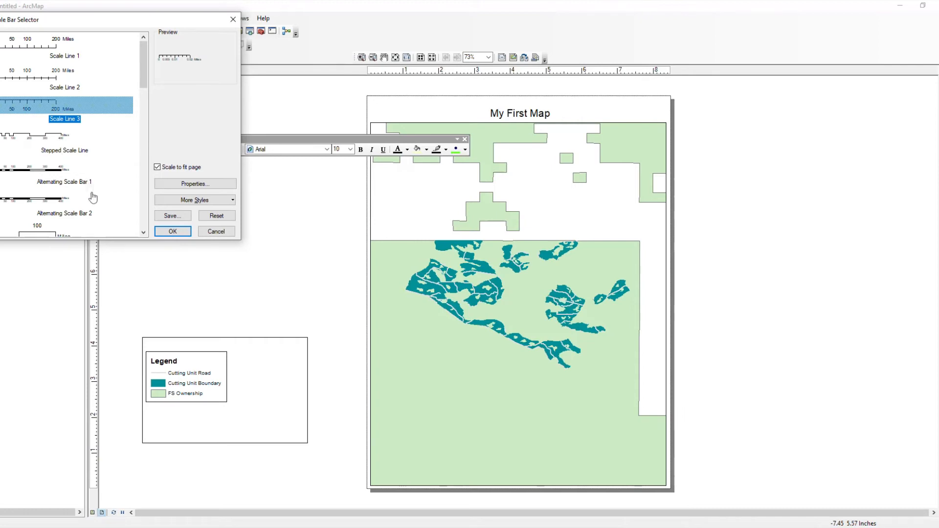
click(172, 231)
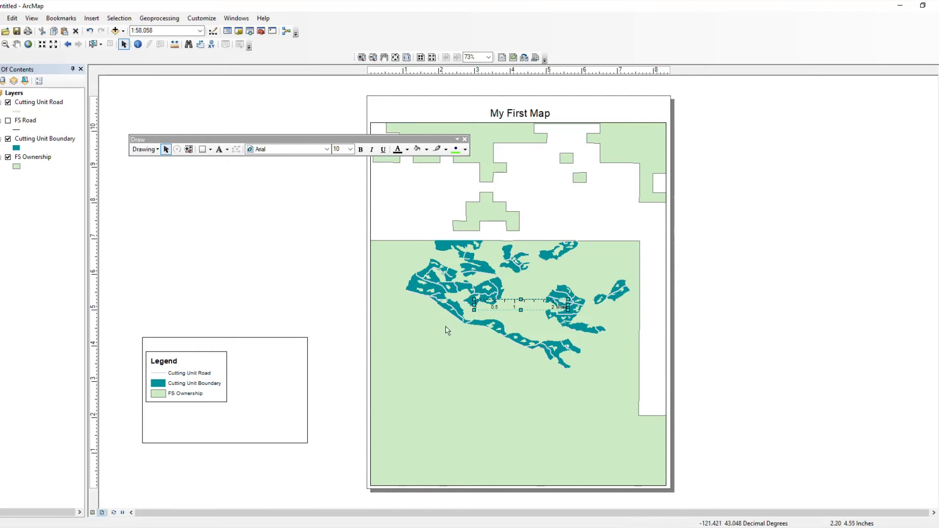
Step: Move the scale bar under the legend in the white box and widen it to read 0–2 Miles
drag(515, 306, 164, 421)
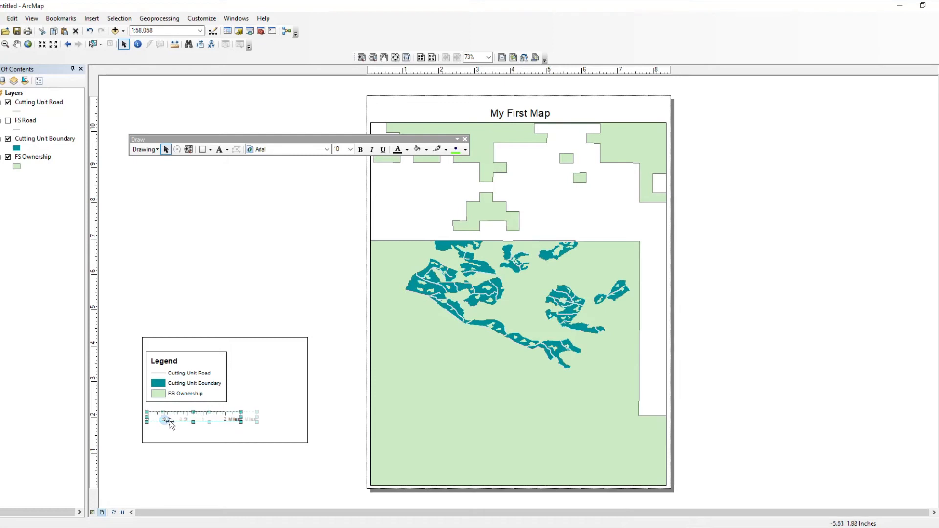
click(256, 422)
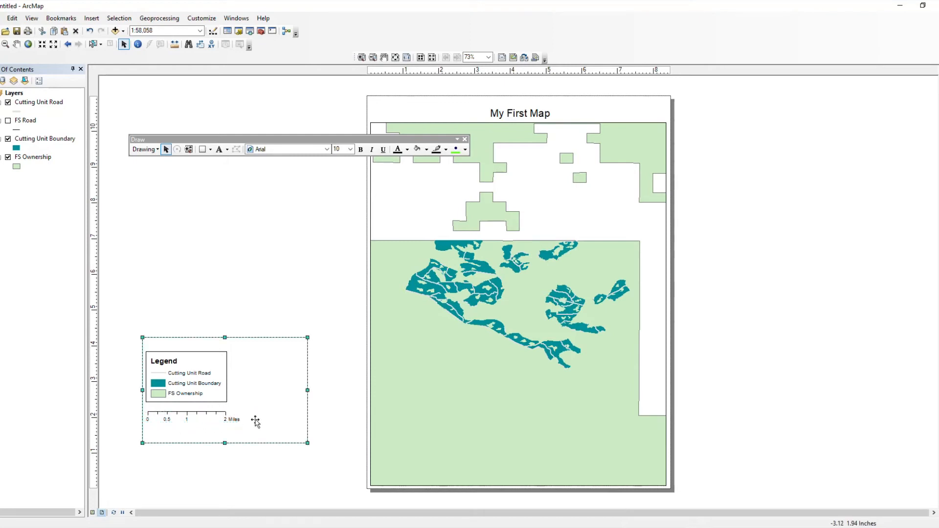
click(218, 415)
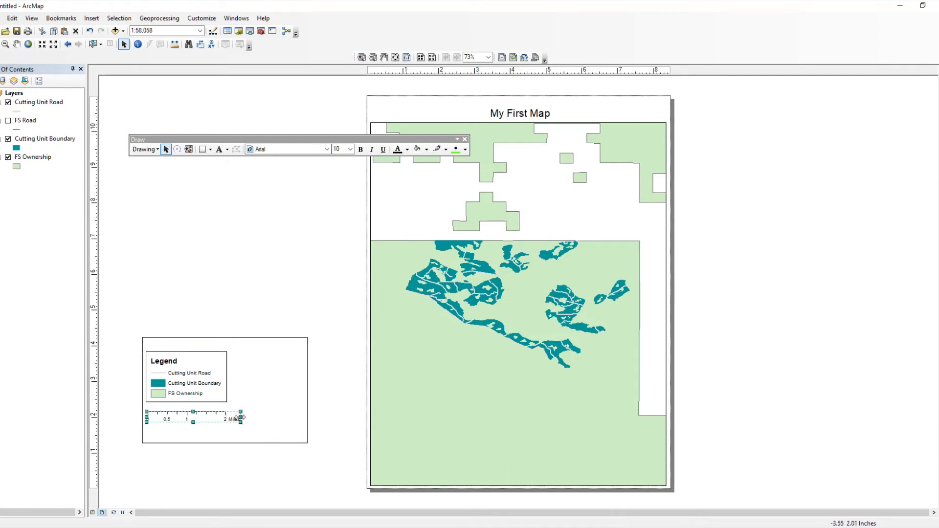
drag(226, 419, 228, 418)
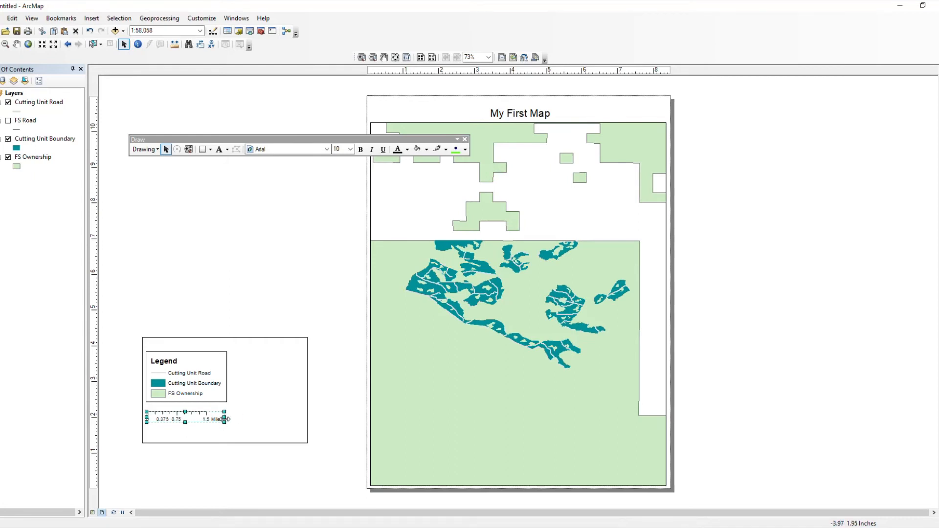
drag(224, 418, 240, 419)
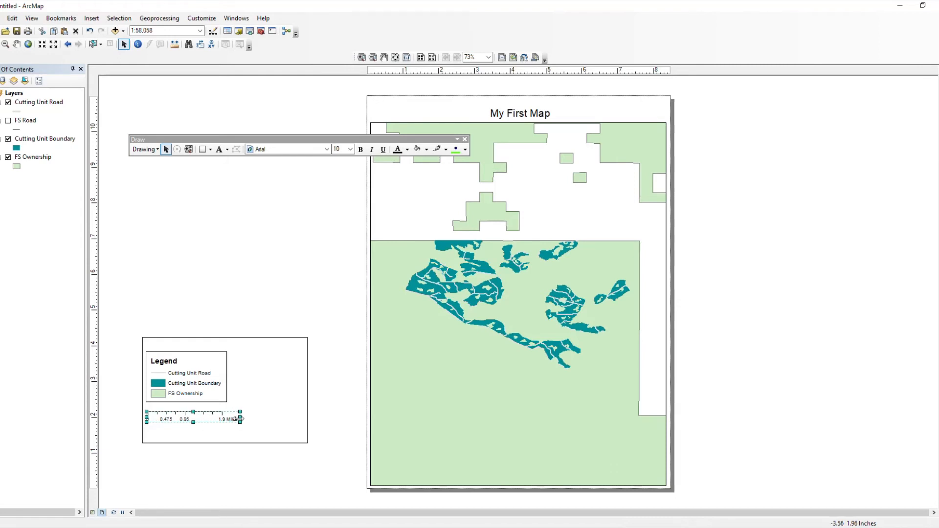
drag(241, 418, 247, 418)
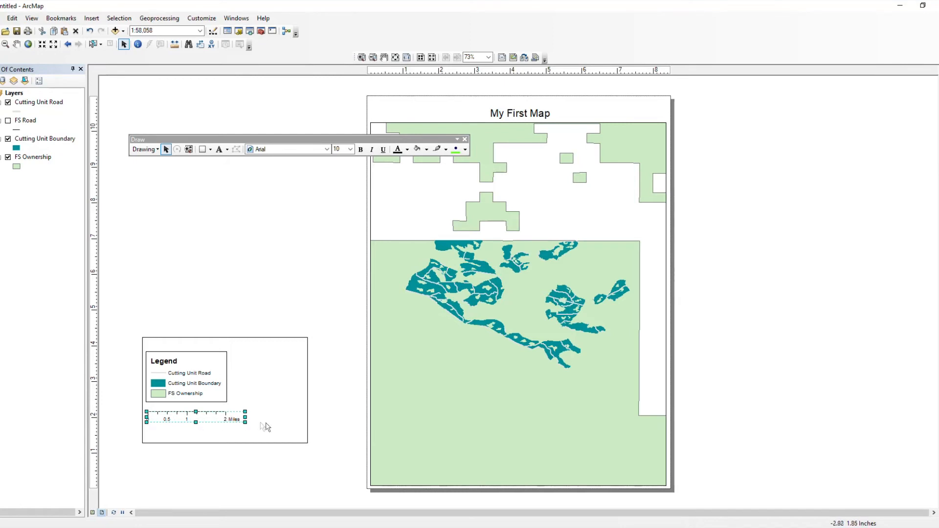
shift+click(235, 432)
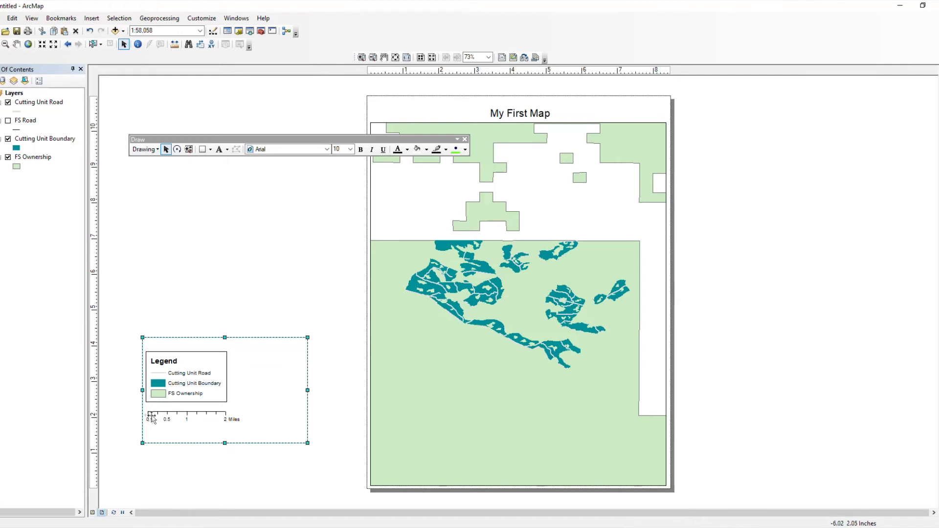
click(116, 417)
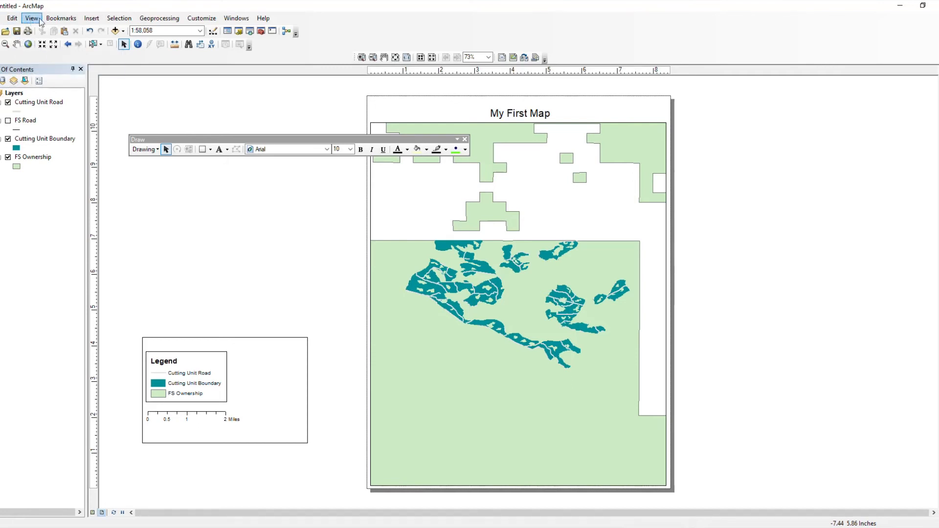
Step: Insert an ESRI North 4 north arrow from the North Arrow Selector
click(92, 18)
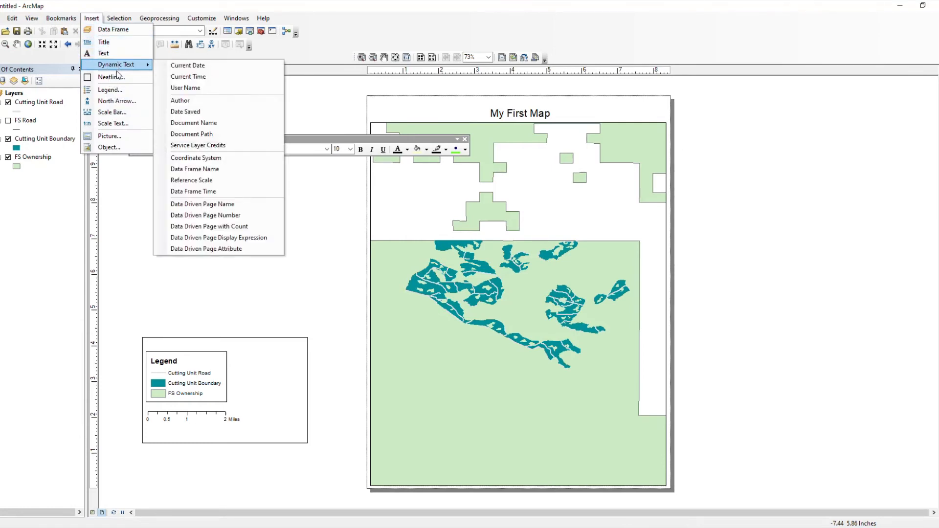
click(116, 101)
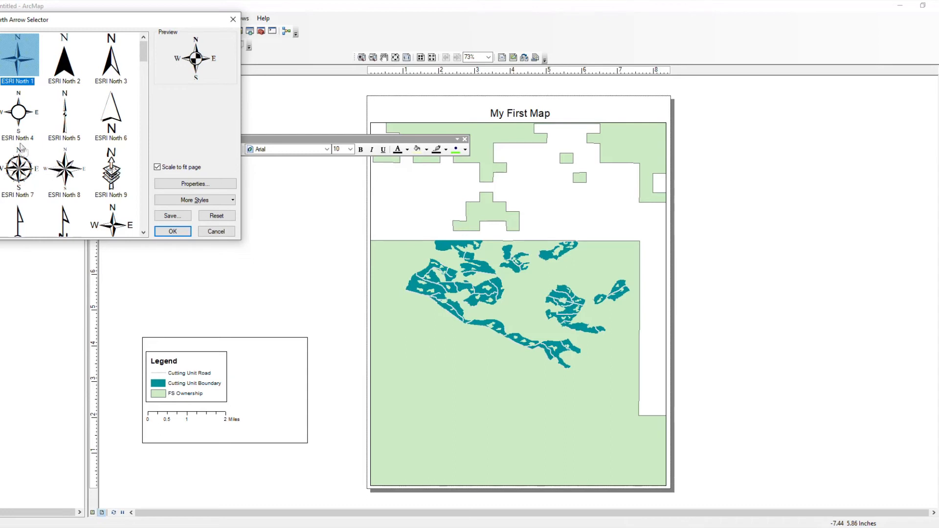
click(16, 116)
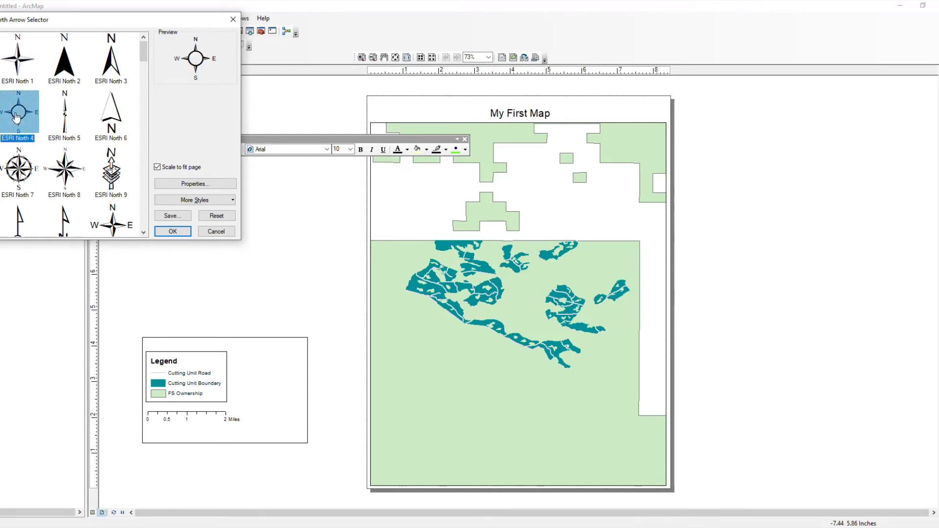
double_click(17, 116)
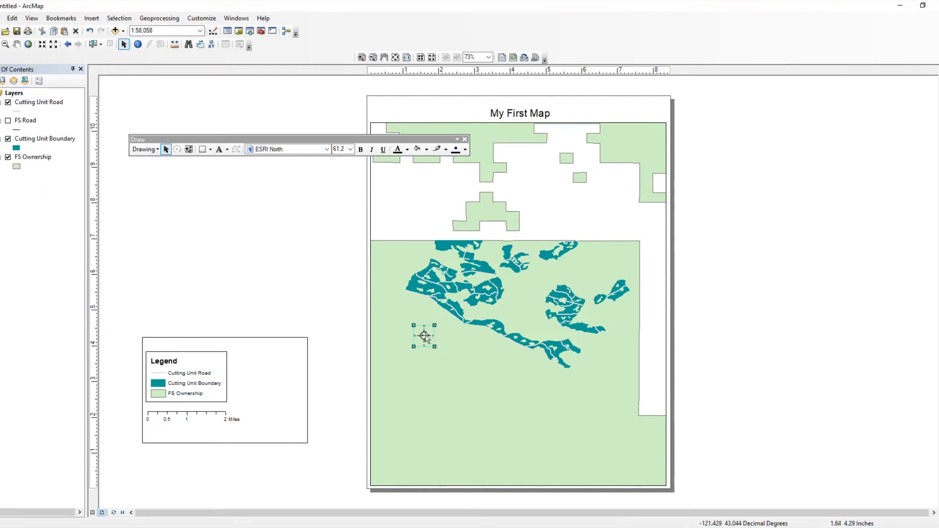
Step: Drag the north arrow into the legend box right of the legend and enlarge it slightly
drag(423, 336, 240, 364)
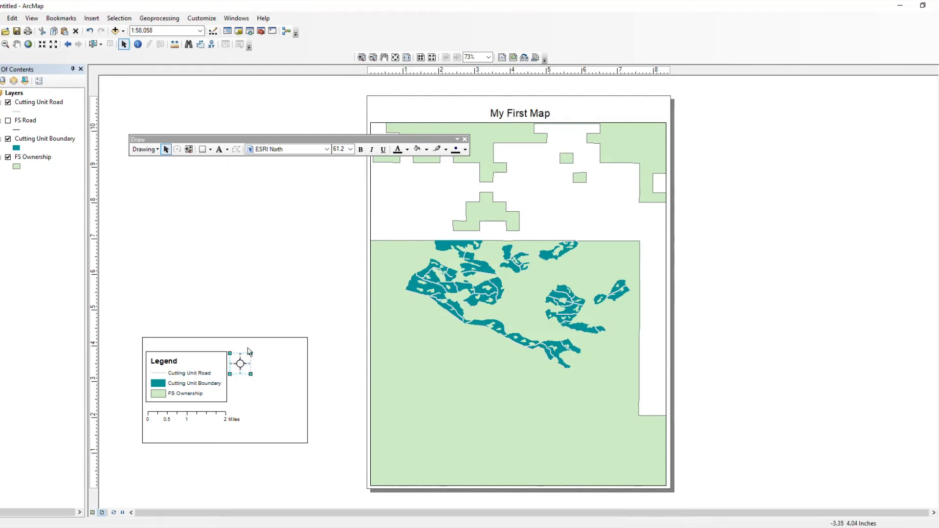
click(243, 331)
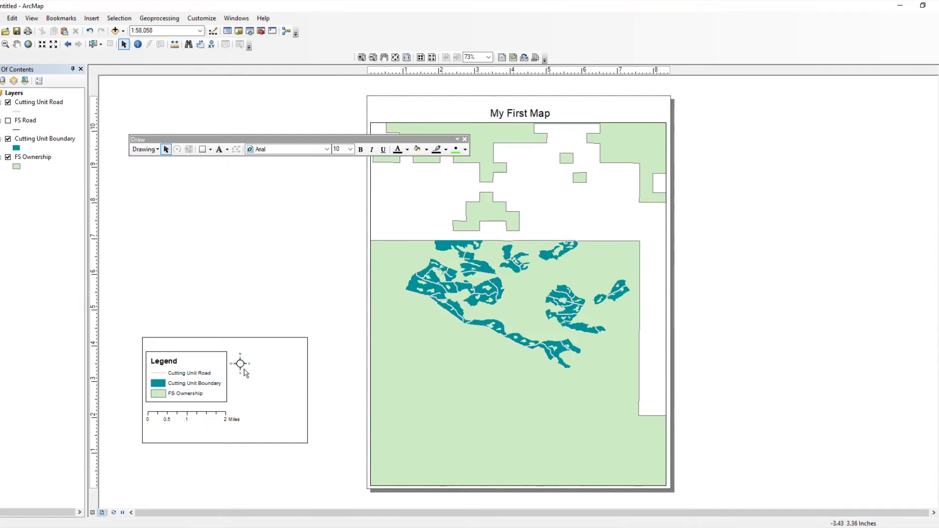
drag(241, 367, 260, 385)
click(266, 381)
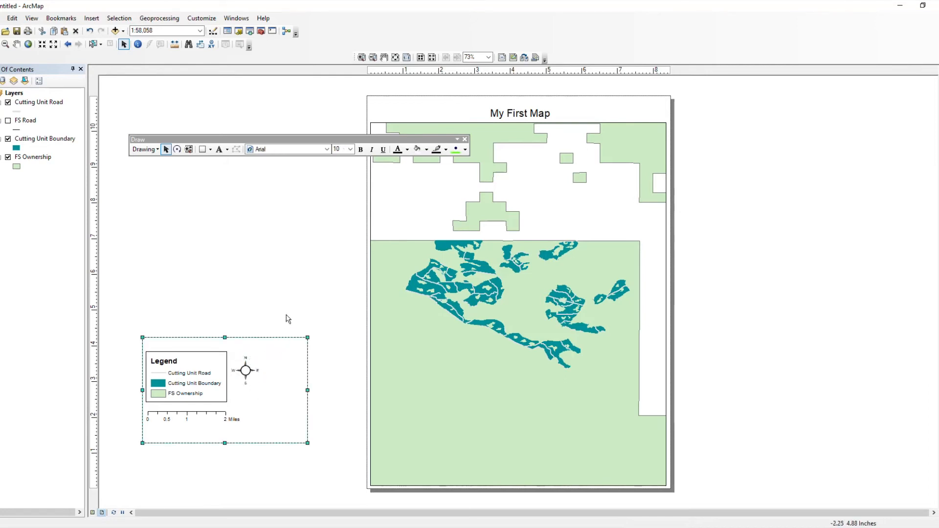
click(265, 372)
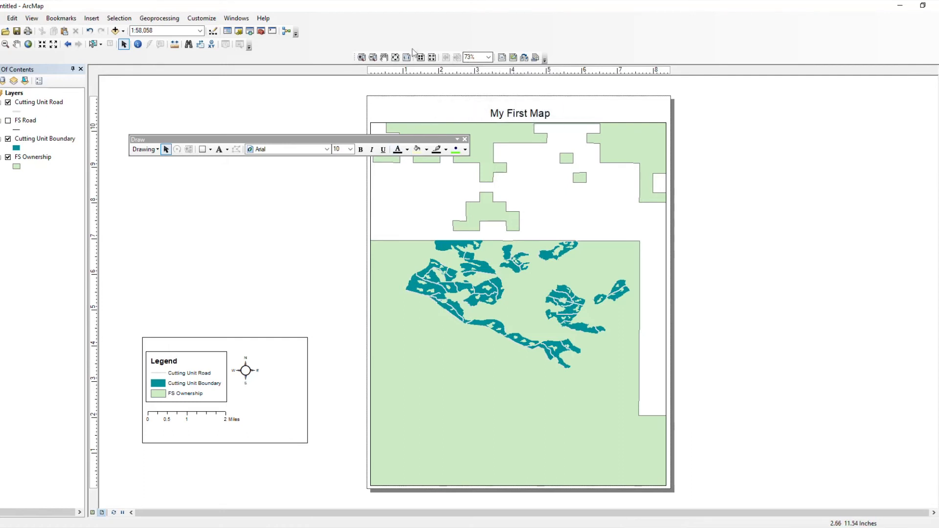
click(361, 57)
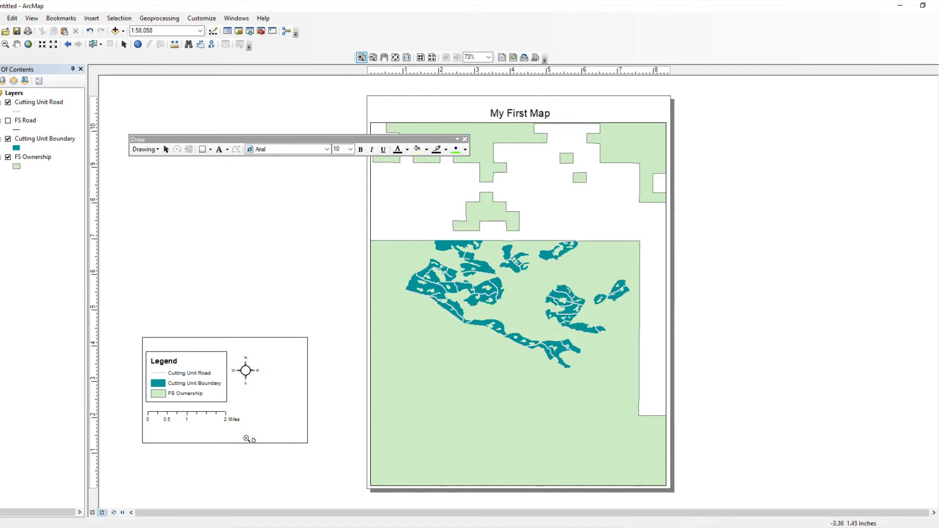
Step: Zoom into the legend box and add a text reading 'Created By' plus the author's name beside 2 Miles
drag(244, 453, 321, 394)
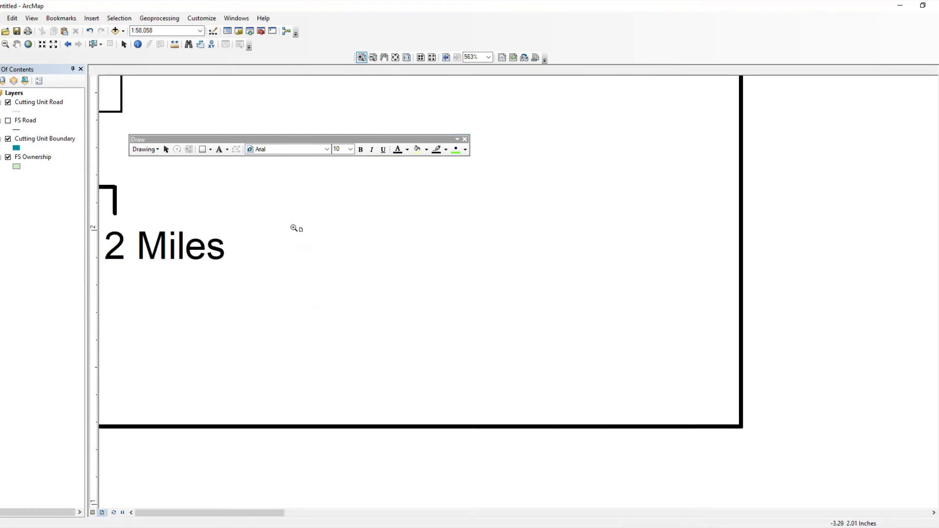
click(219, 150)
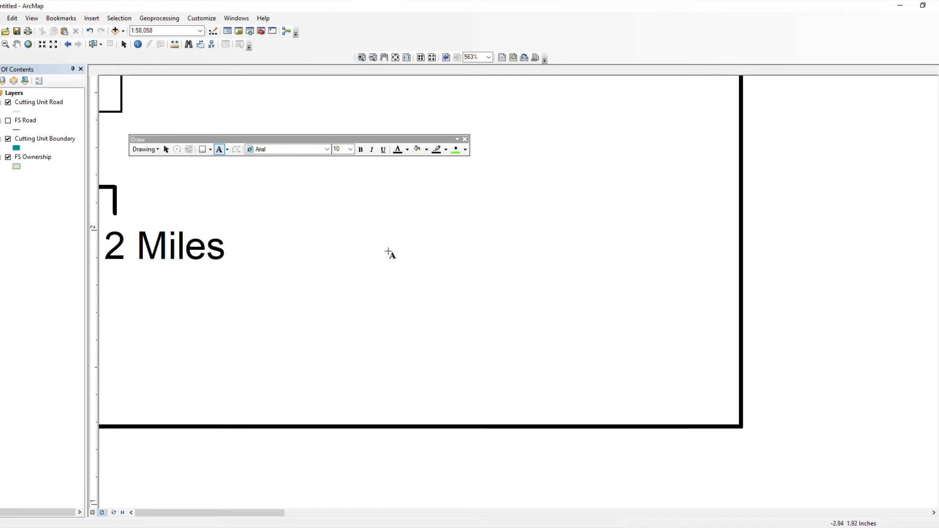
click(534, 271)
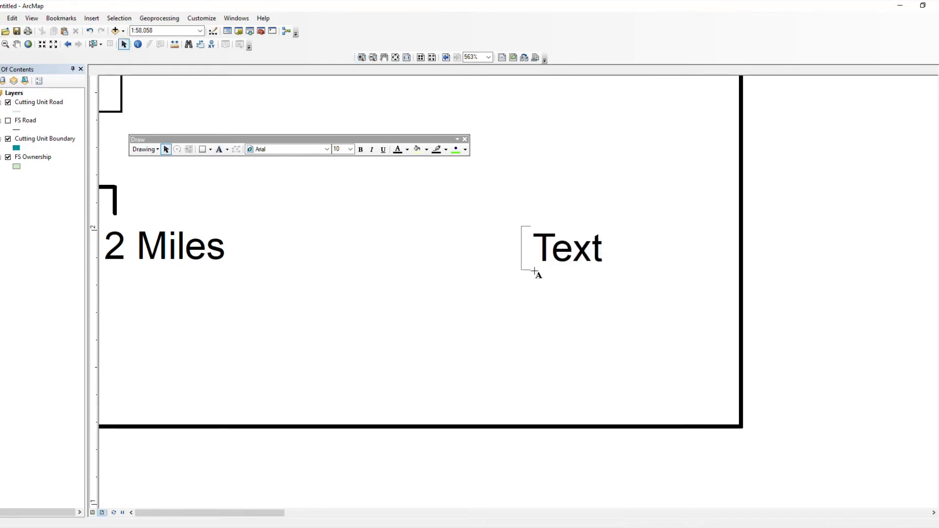
text(Creat)
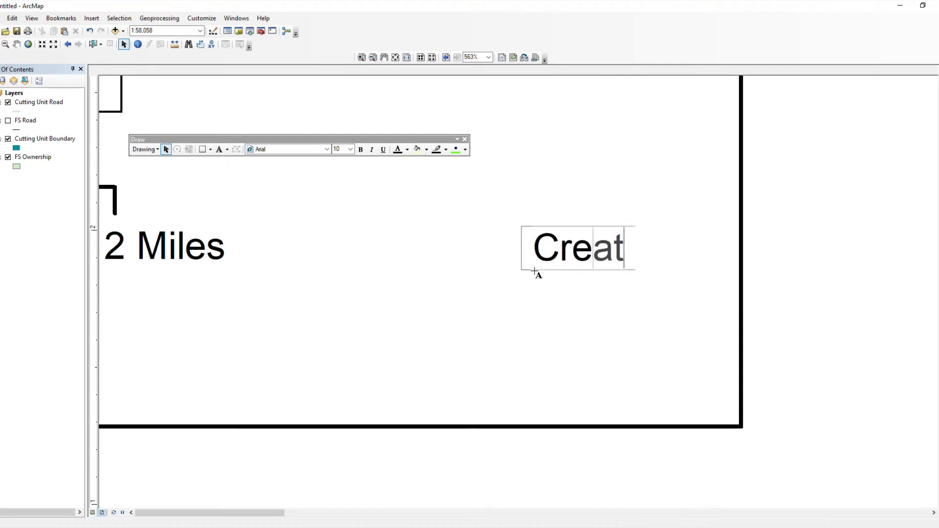
text(ed By Ethan)
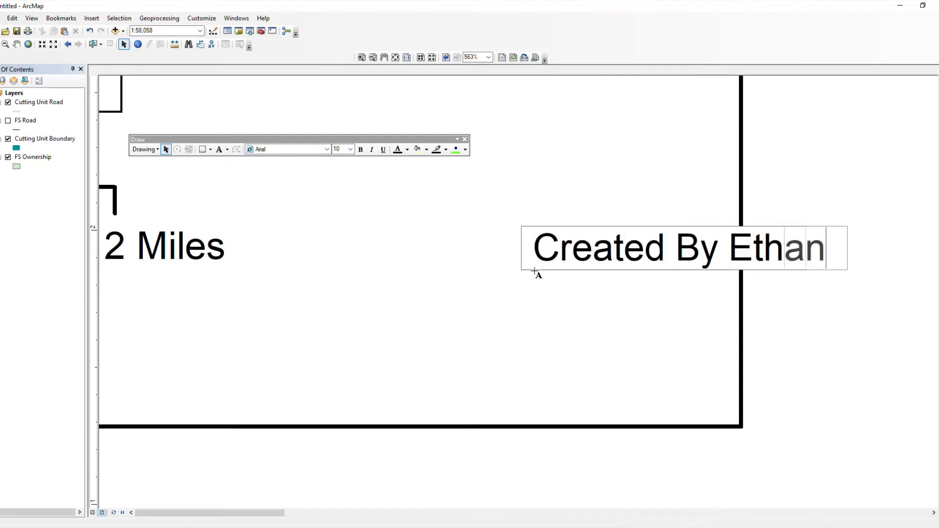
text( Howar)
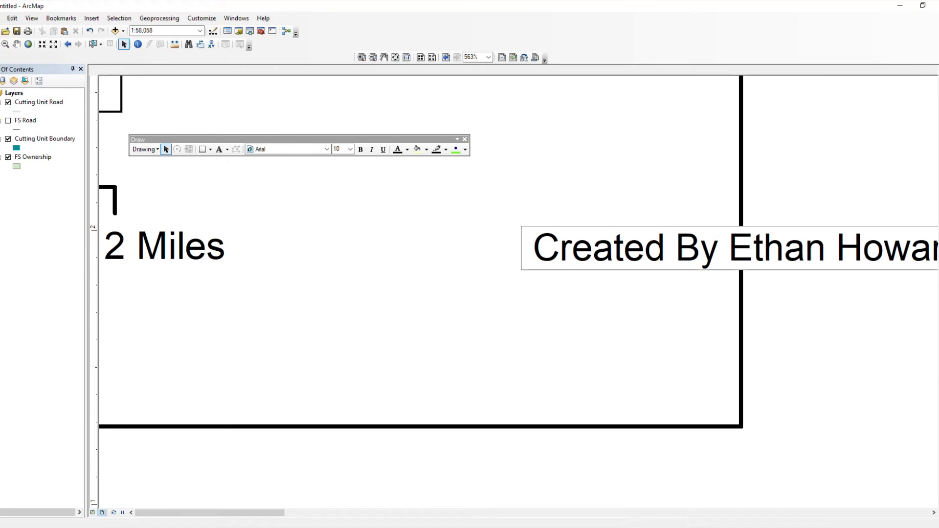
click(834, 317)
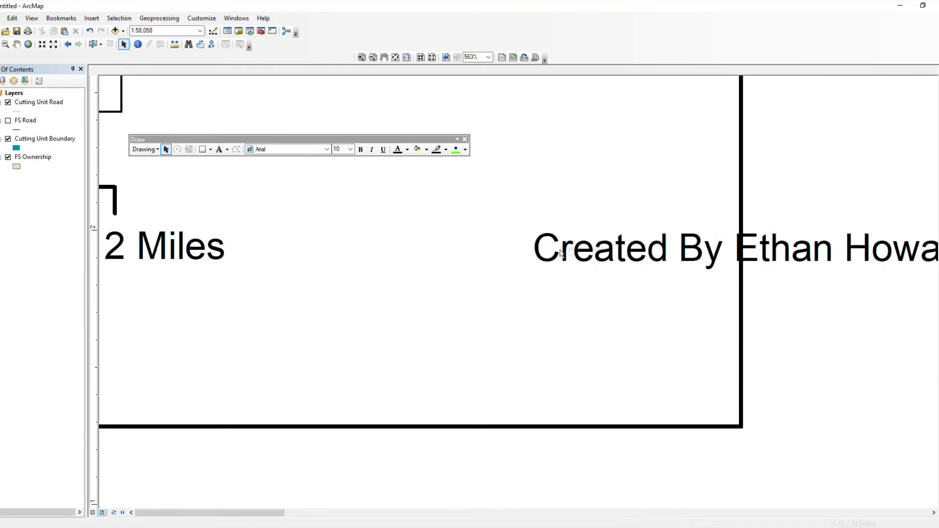
Step: Drag the credits text left so it sits fully inside the legend box
click(786, 250)
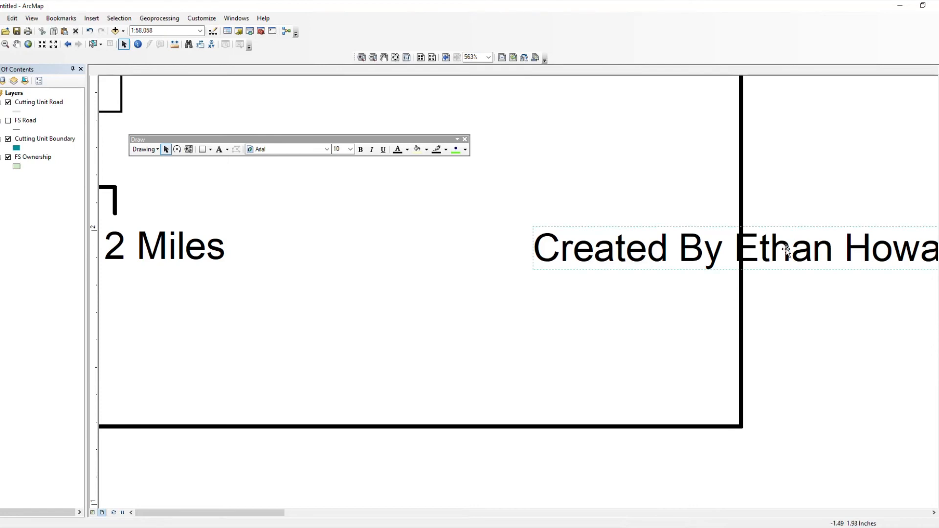
drag(786, 240, 574, 301)
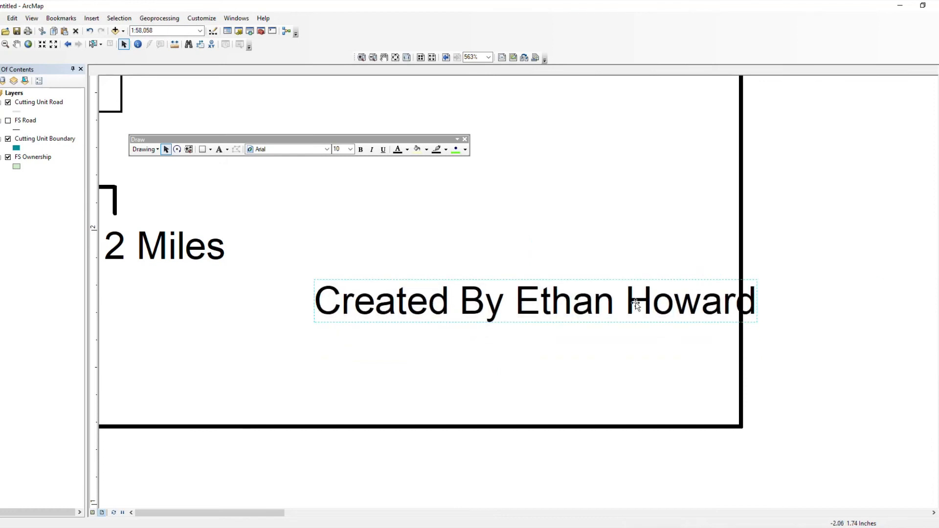
drag(641, 314, 598, 315)
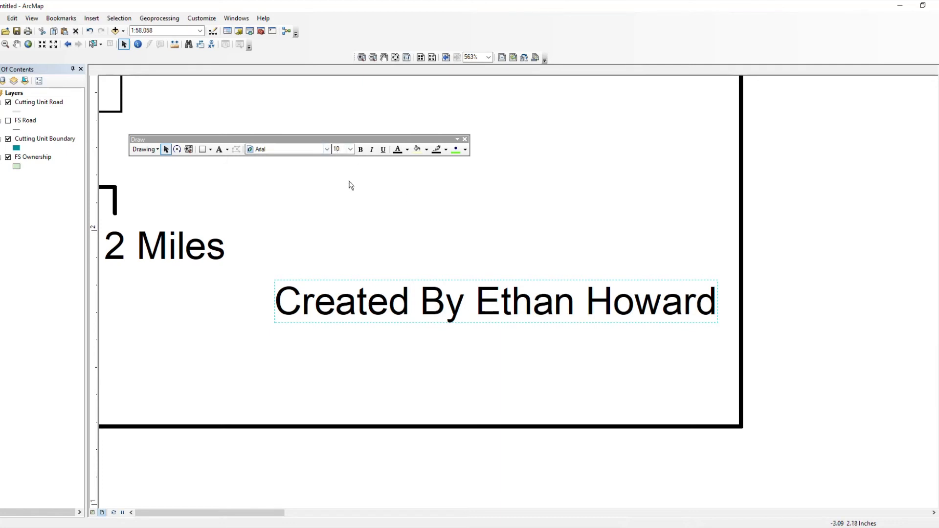
Step: Set the credit text's font size to 7 pt and shift it right past the 2 Miles label
double_click(399, 300)
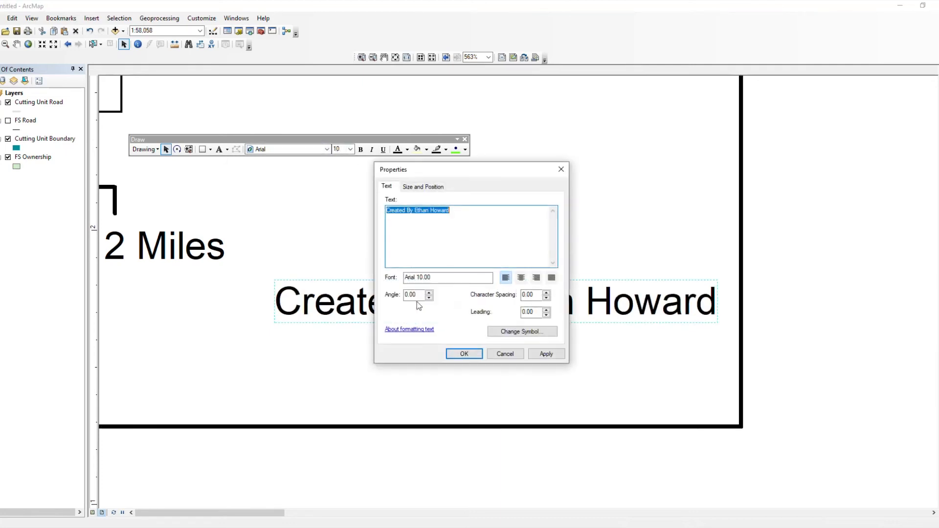
click(534, 333)
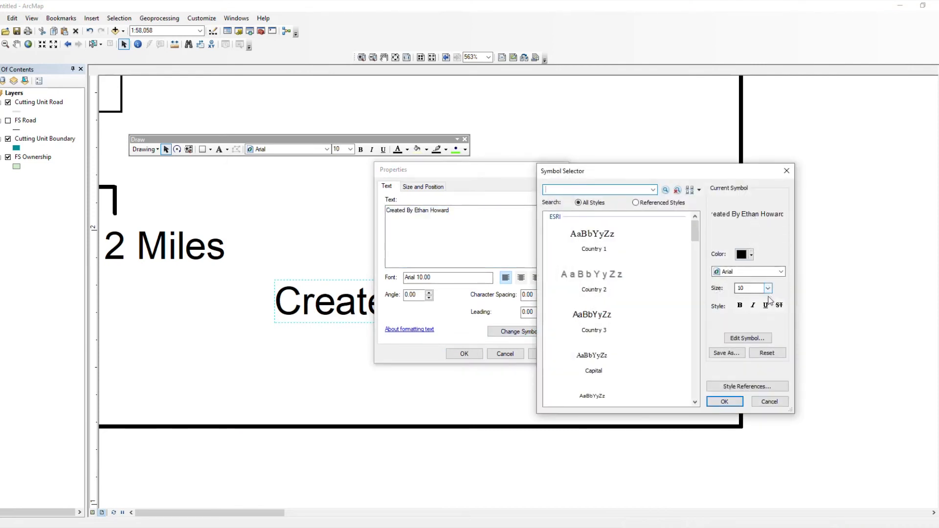
double_click(740, 288)
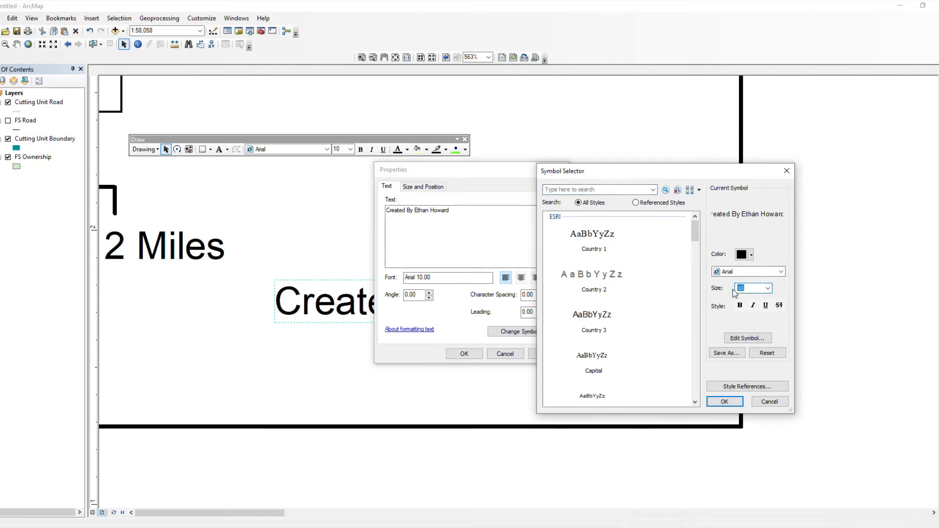
text(7)
key(Return)
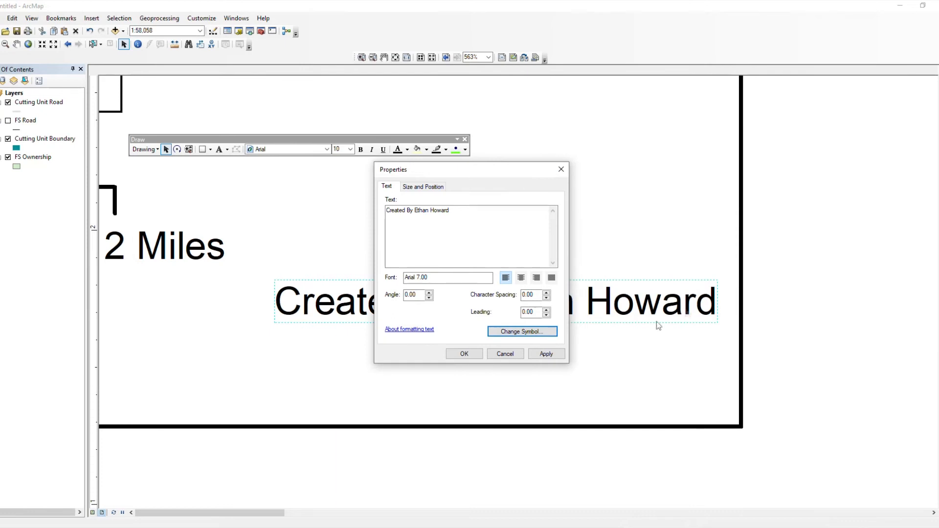
click(472, 354)
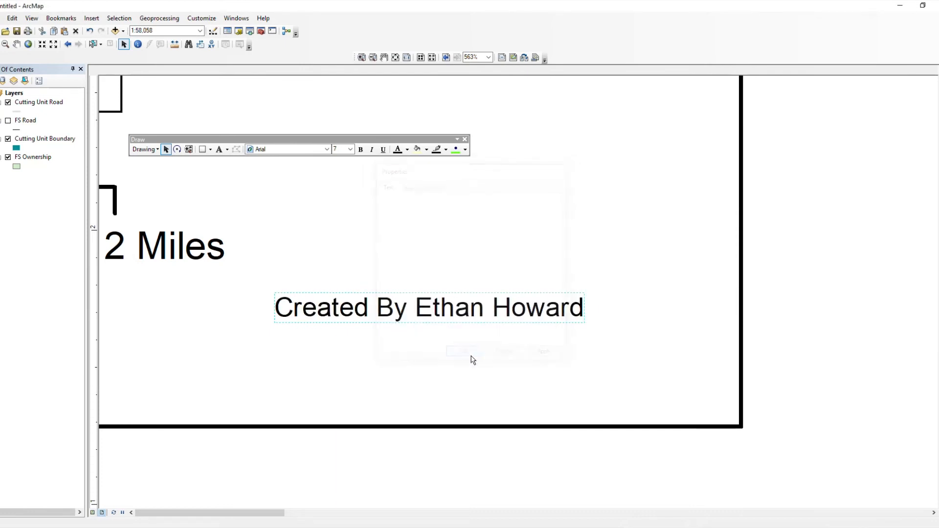
drag(437, 318, 556, 303)
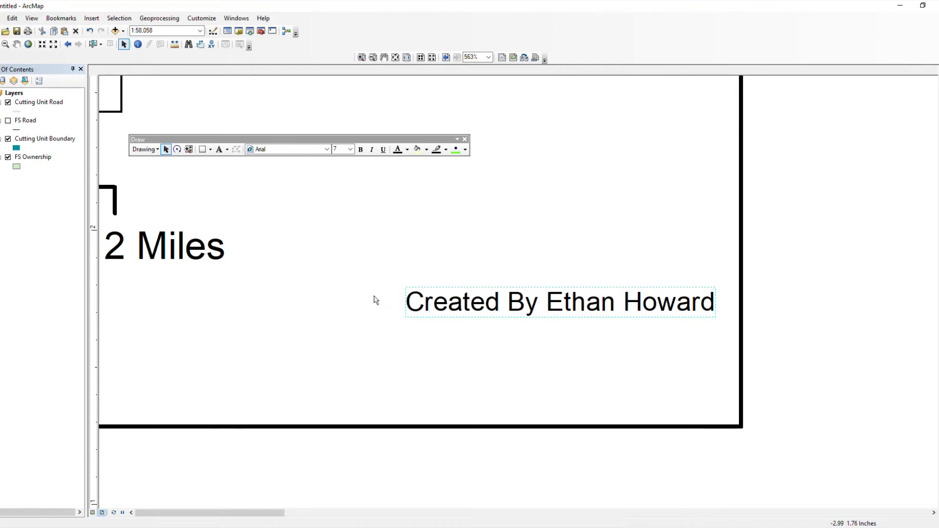
Step: Add the date 10\06\2020 as a second line beneath the author credit
double_click(465, 311)
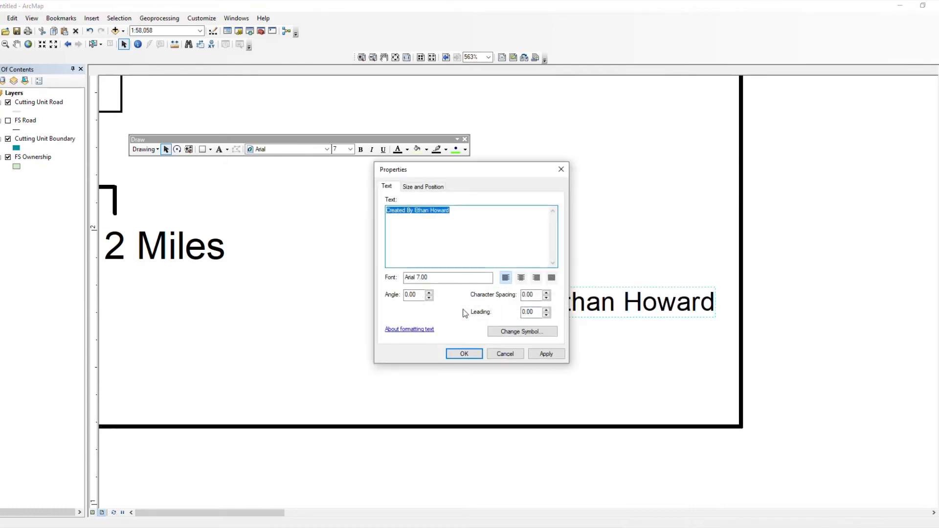
click(454, 214)
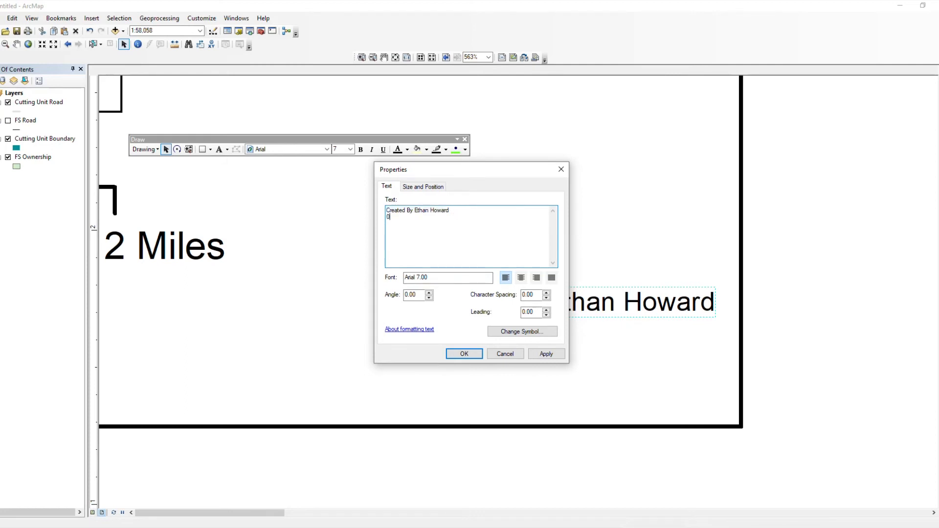
text(1)
click(399, 217)
key(BackSpace)
text(6\2020)
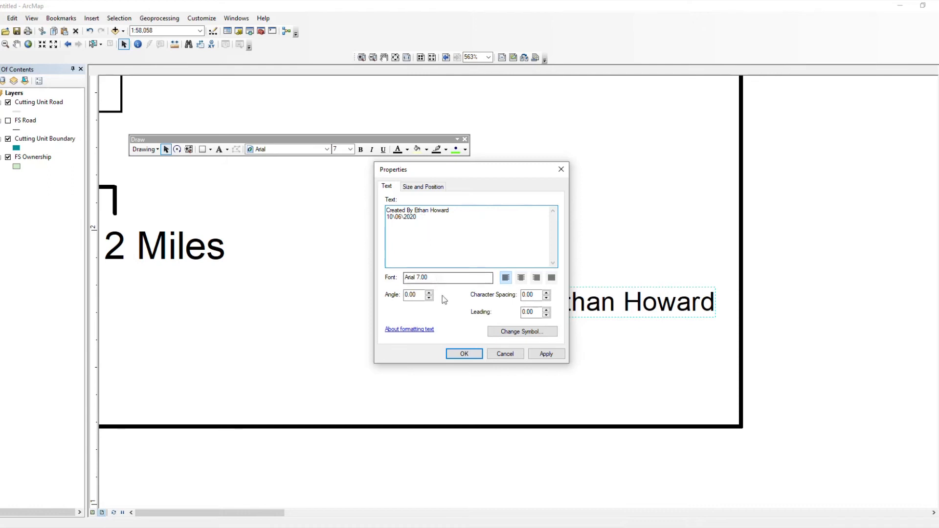
click(460, 353)
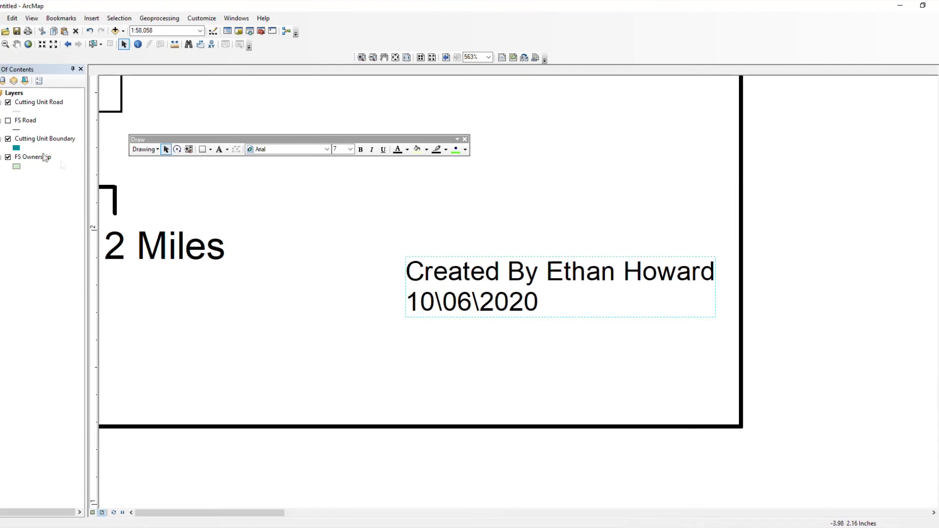
click(16, 94)
double_click(14, 93)
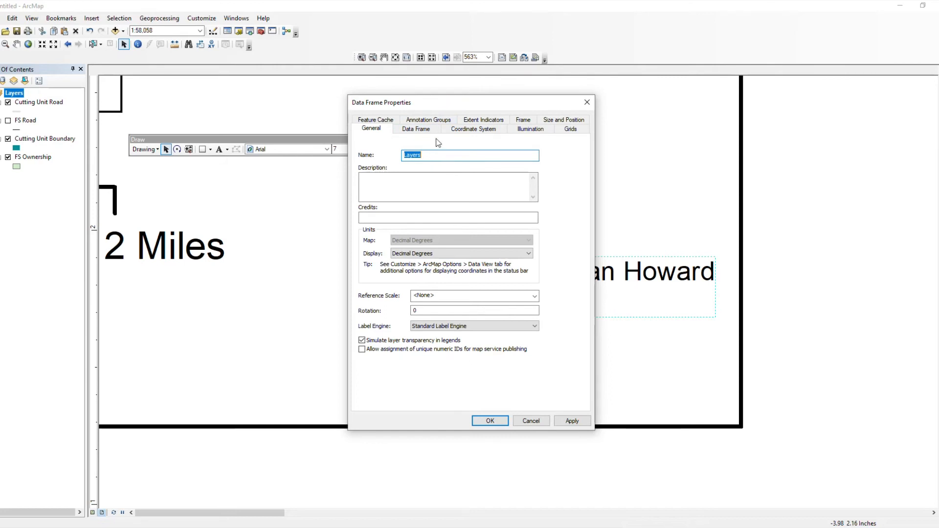
click(475, 130)
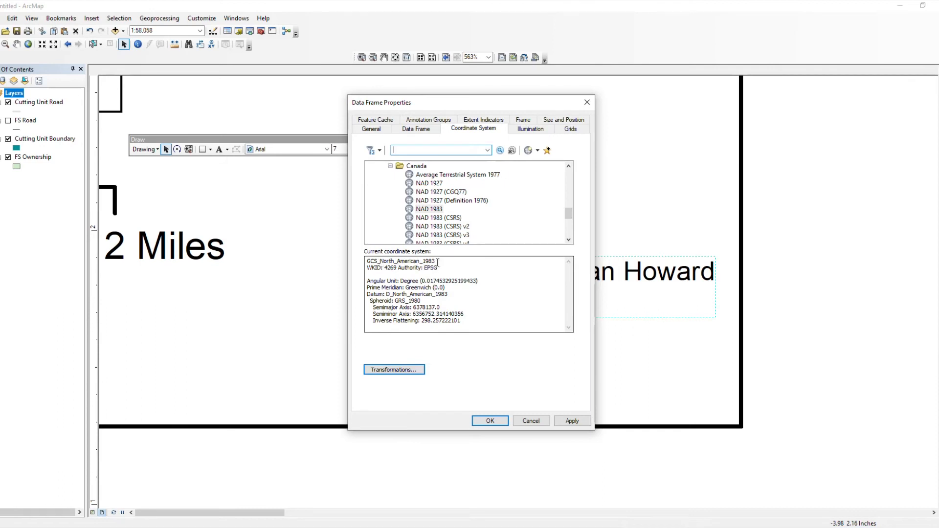
drag(436, 261, 362, 260)
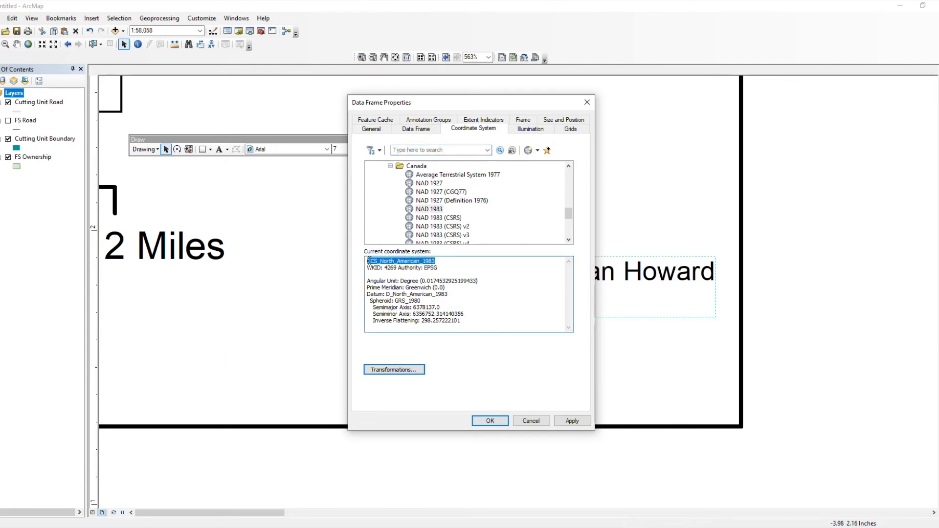
right_click(394, 264)
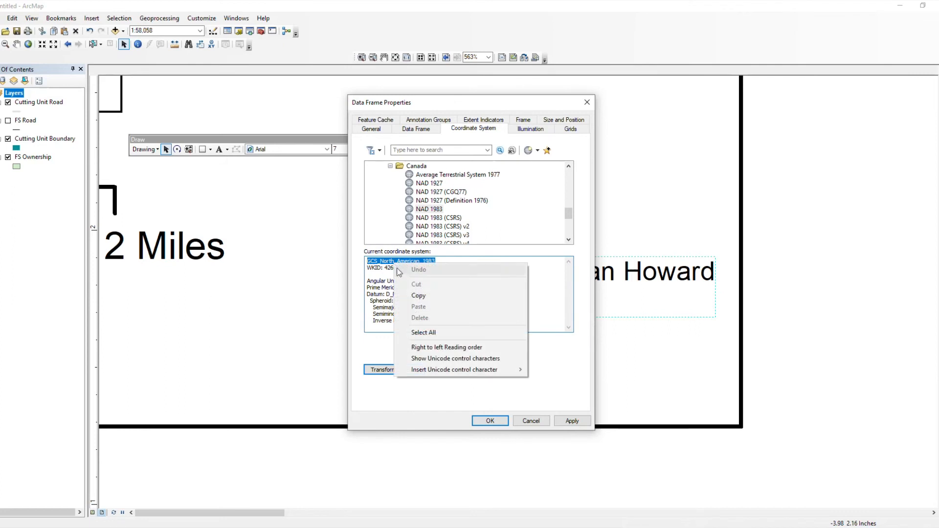
click(419, 297)
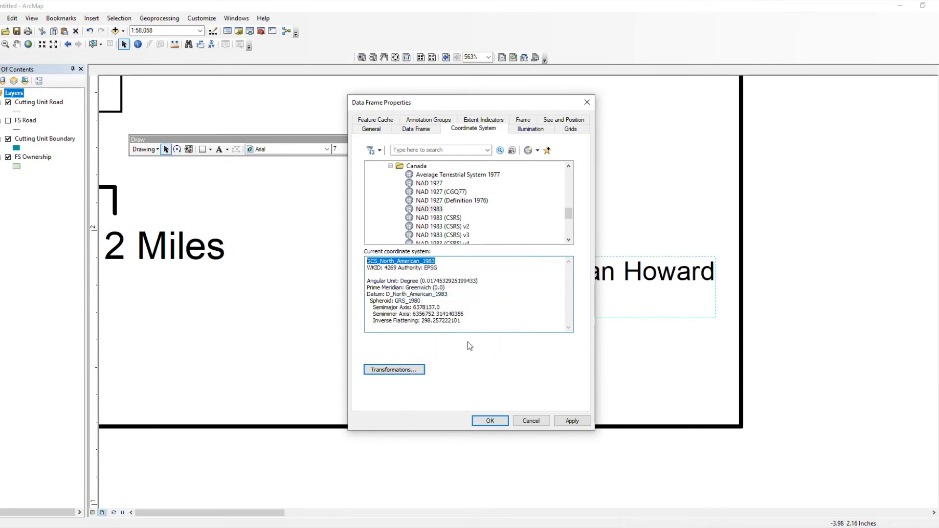
click(545, 423)
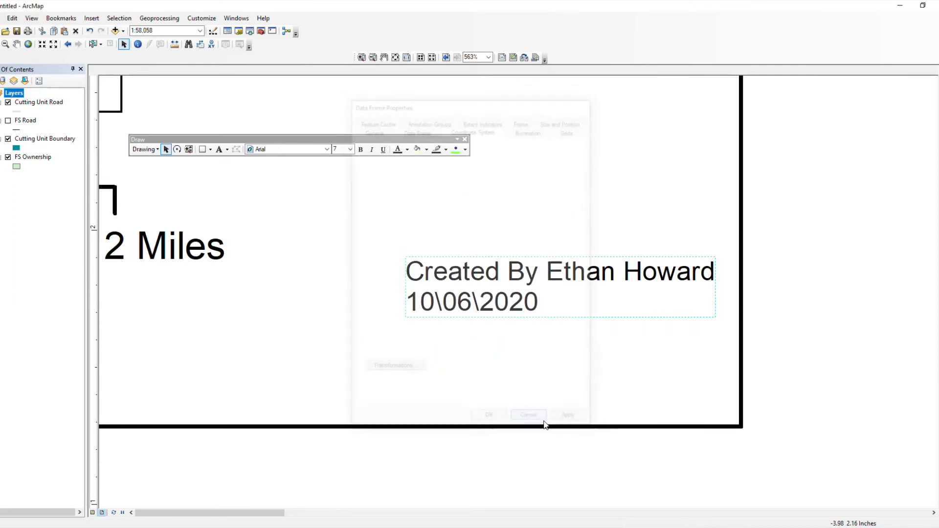
Step: Add 'GCS North American 1983' as the third credit line, then drag the credit block lower
double_click(477, 295)
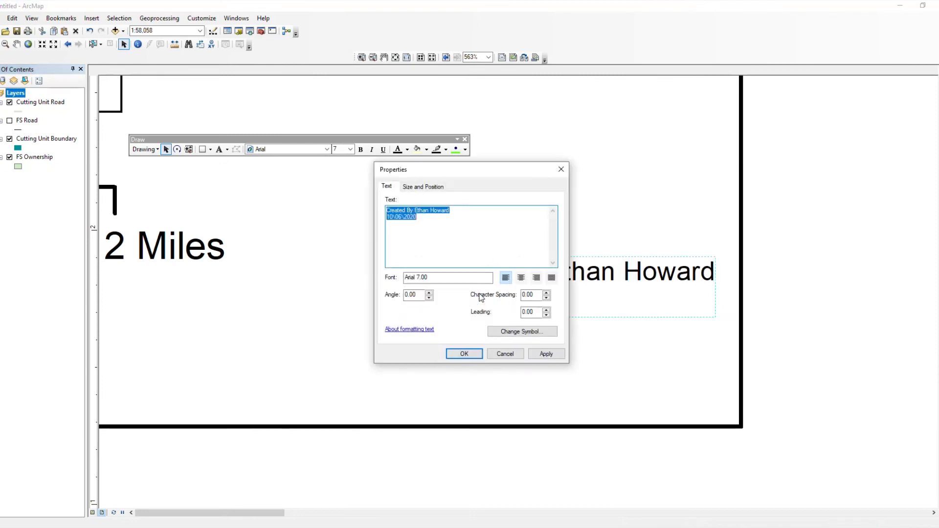
click(423, 222)
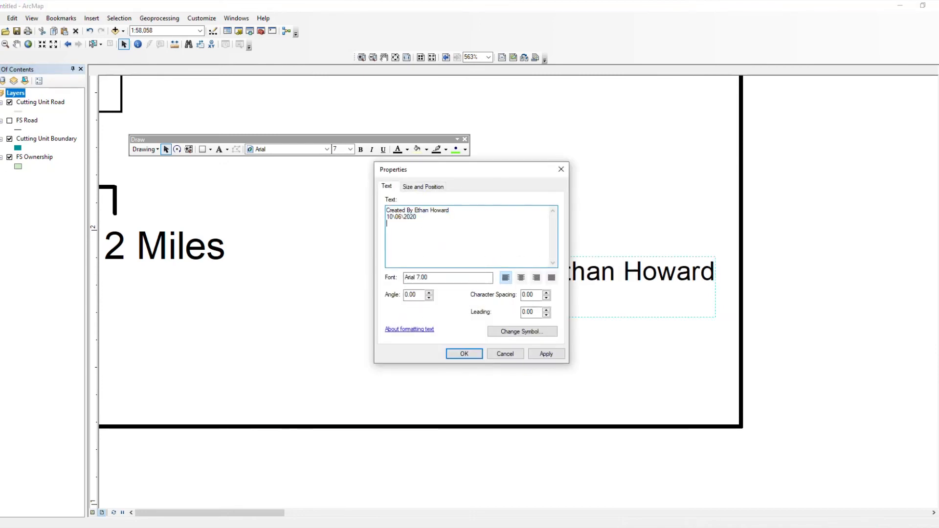
key(ctrl+v)
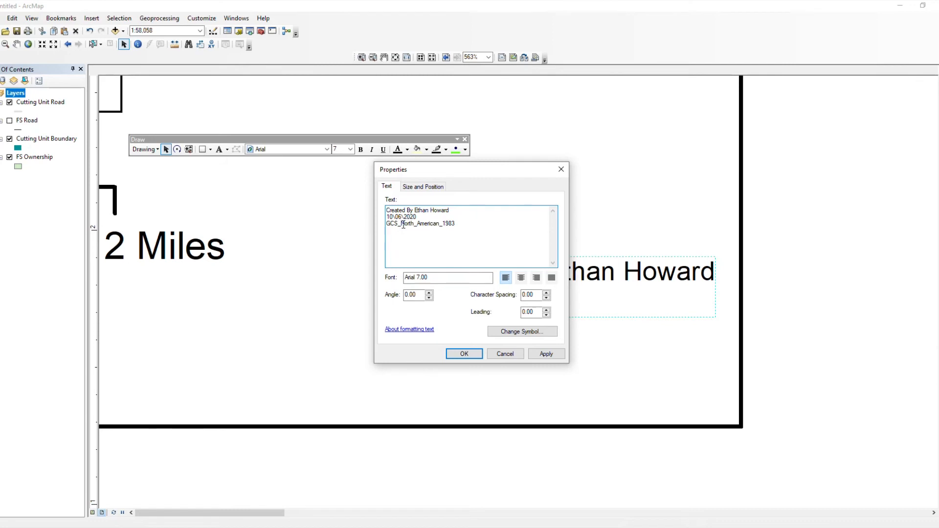
key(BackSpace)
key(Delete)
click(438, 225)
key(Delete)
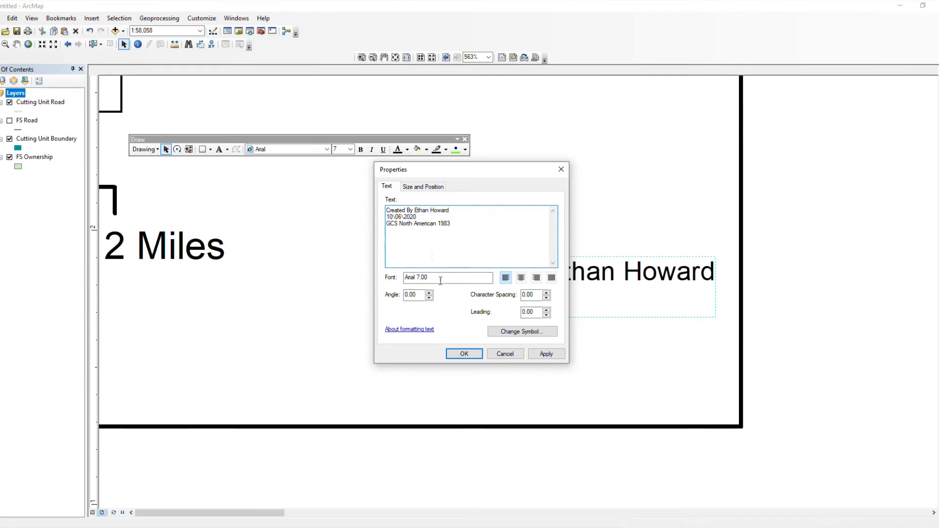
click(466, 357)
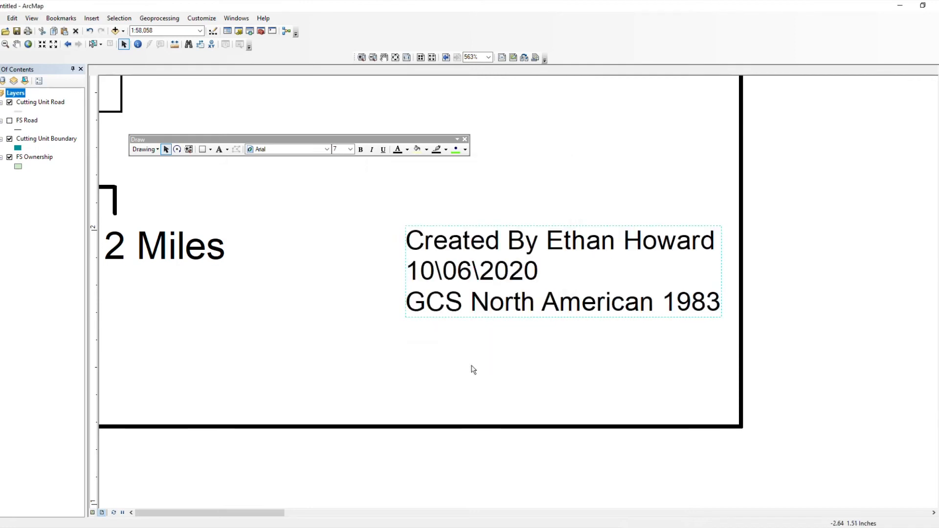
drag(463, 315, 463, 397)
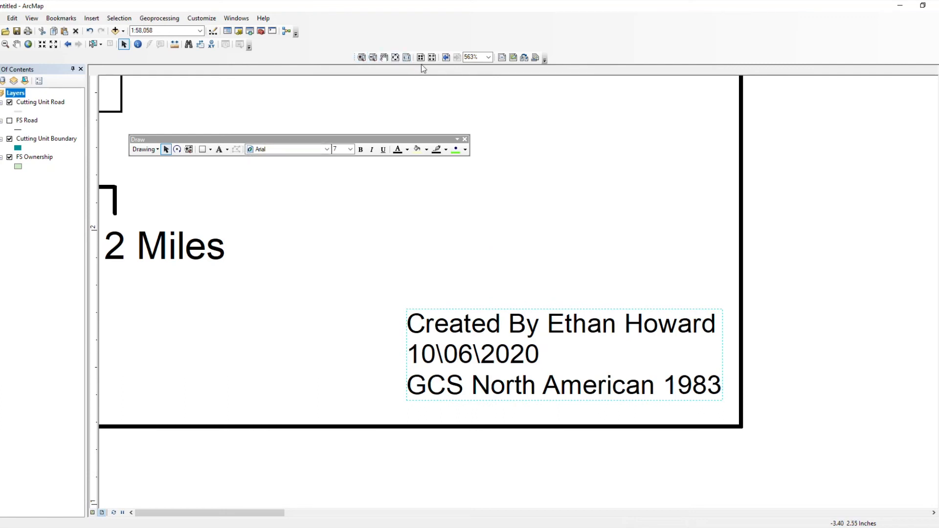
Step: Zoom the layout out step by step to 148% so the whole legend box is visible
click(433, 58)
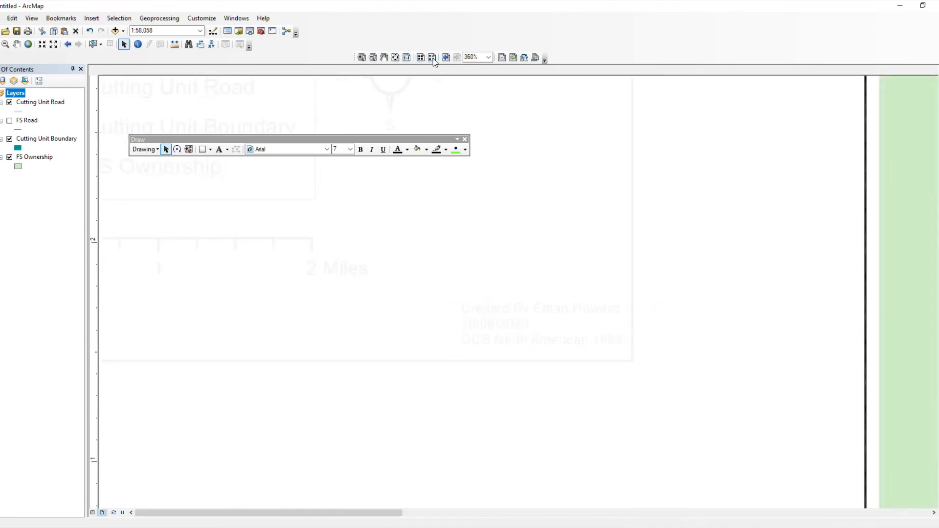
click(433, 58)
click(432, 58)
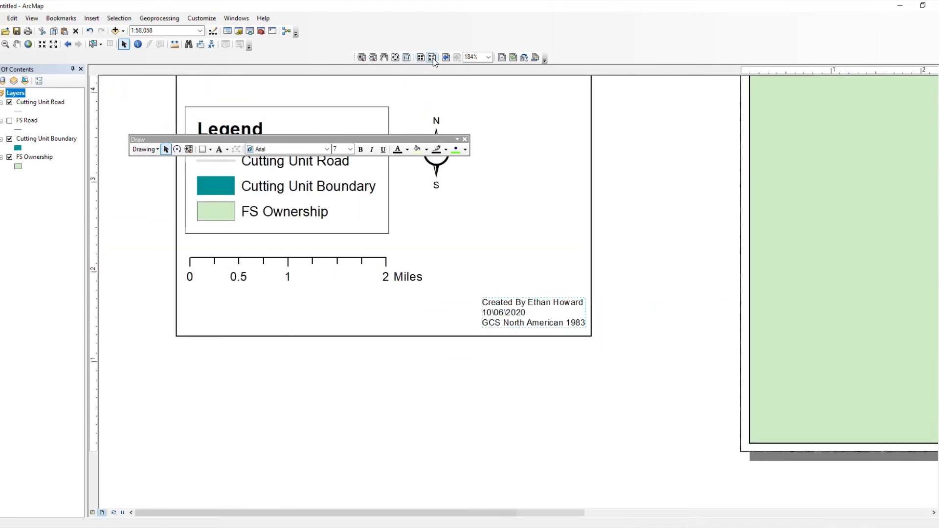
click(433, 58)
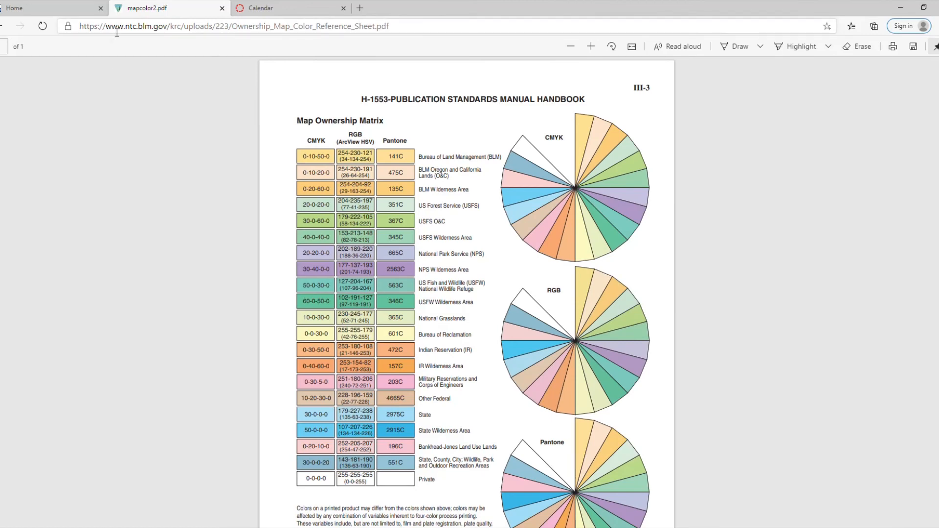
Step: Go to google.com and search for 'forest service shield logo'
click(123, 28)
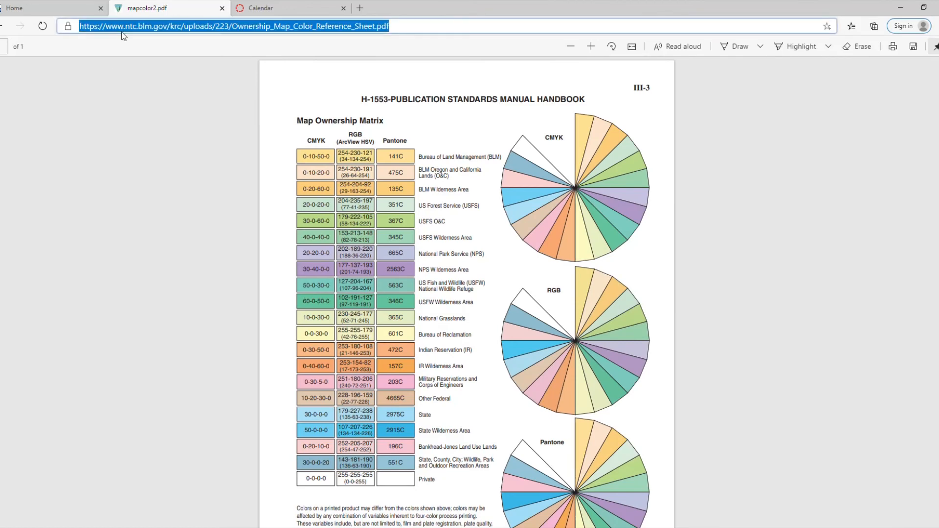
text(google.com)
key(Return)
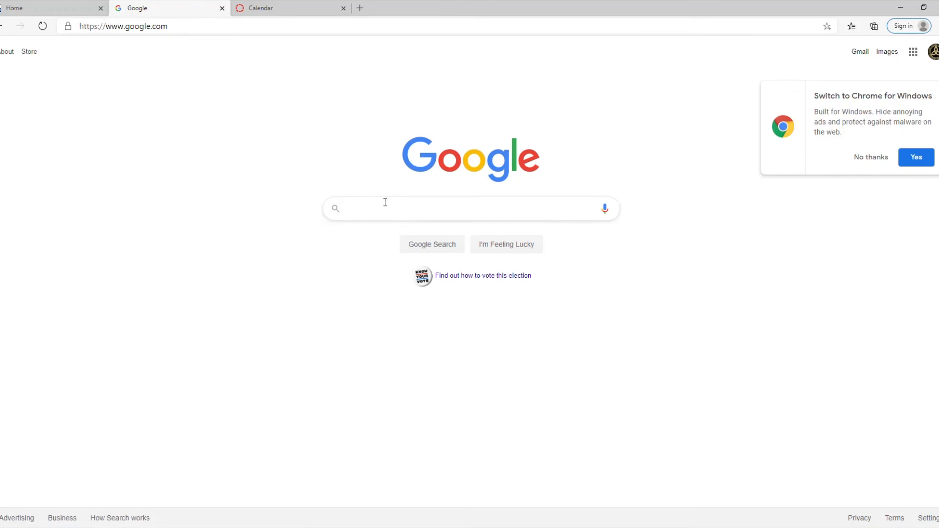
click(353, 202)
text(forest service shield)
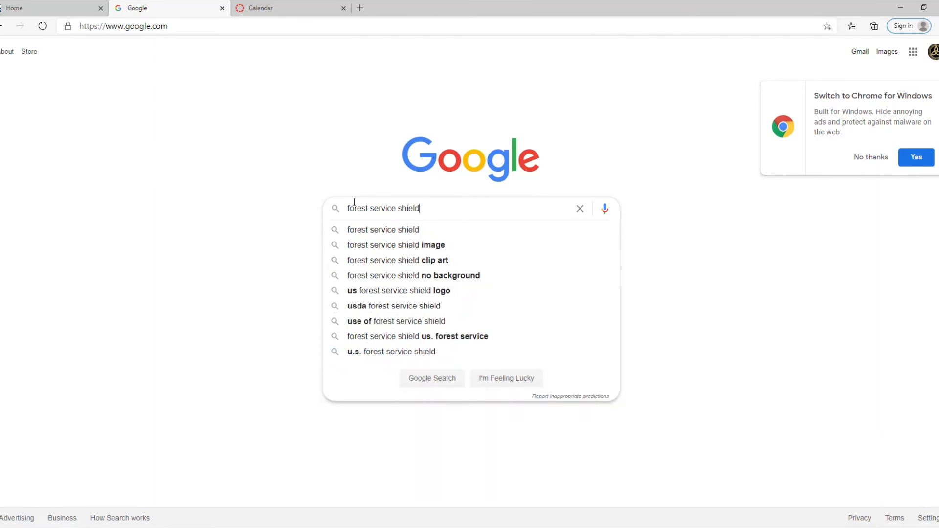
text( logo)
key(Return)
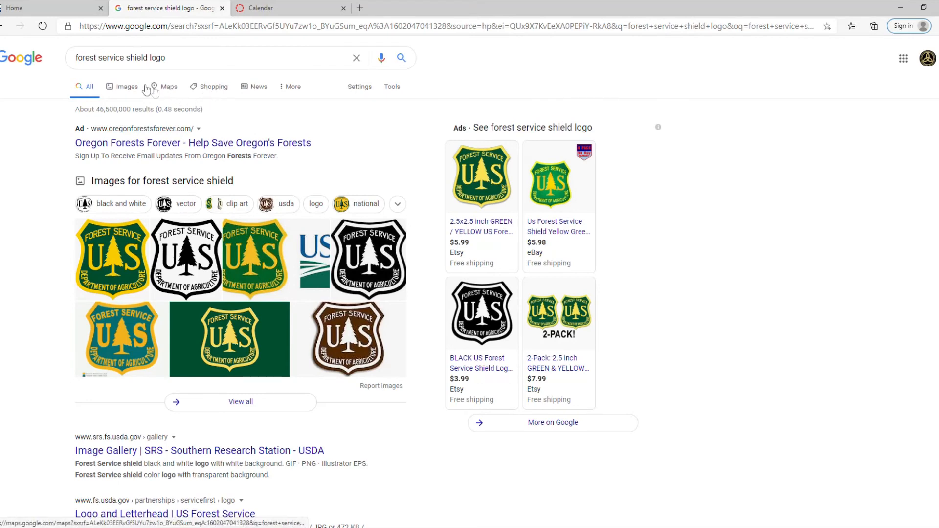
Step: Switch to image results and refine the search to 'forest service shield logo jpeg'
click(132, 88)
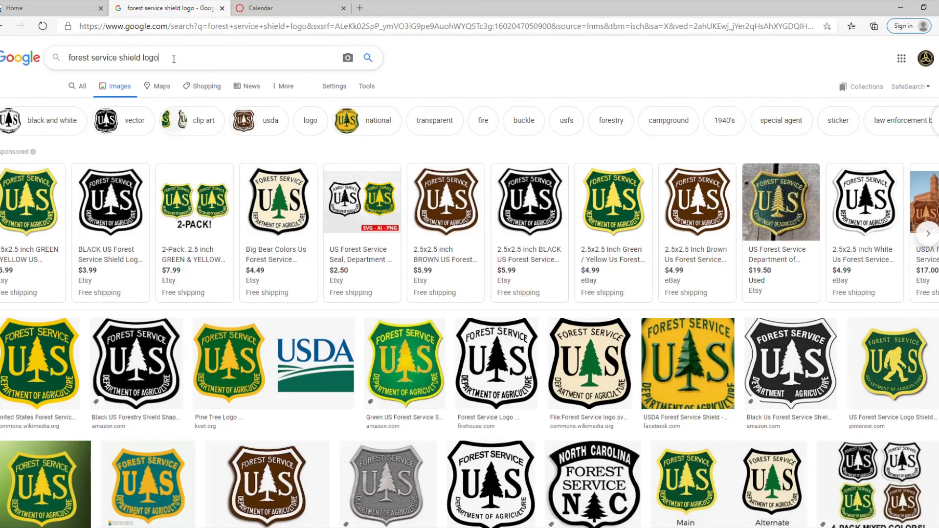
text(jpeg)
key(Return)
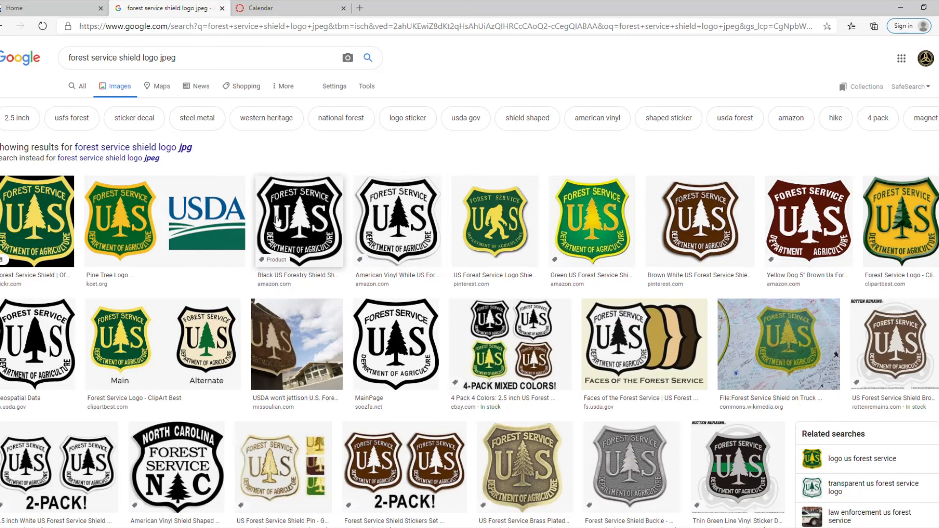
Step: Save the black shield image as FS_Logo.jpg in D:\GIS103, then minimize Edge
click(299, 250)
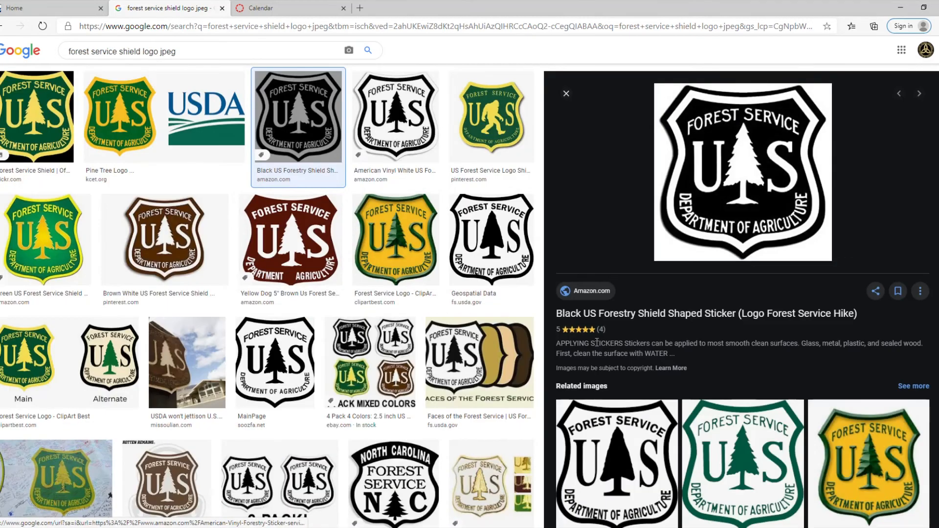
right_click(734, 180)
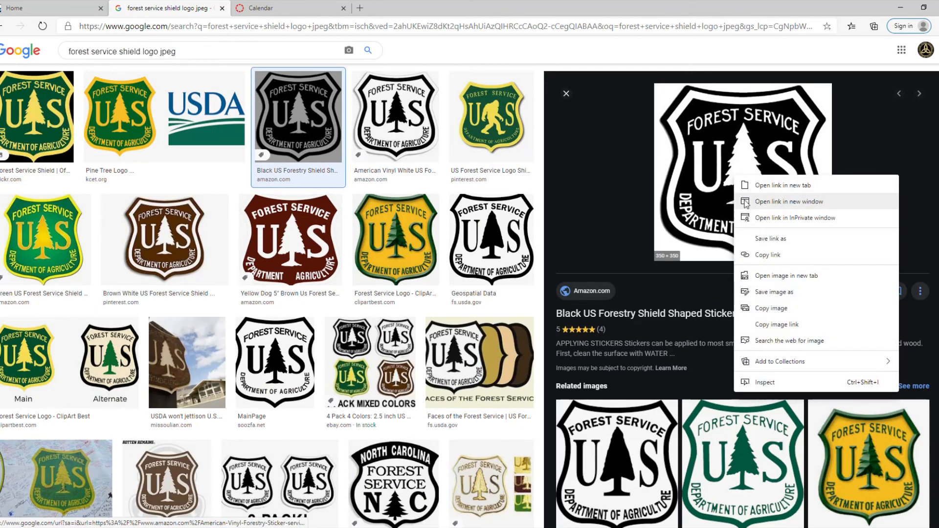
click(784, 292)
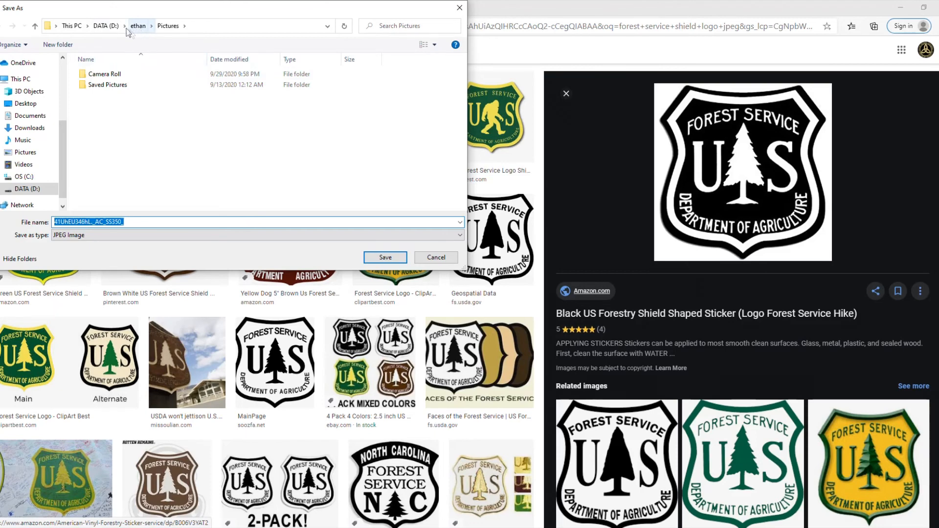
click(106, 25)
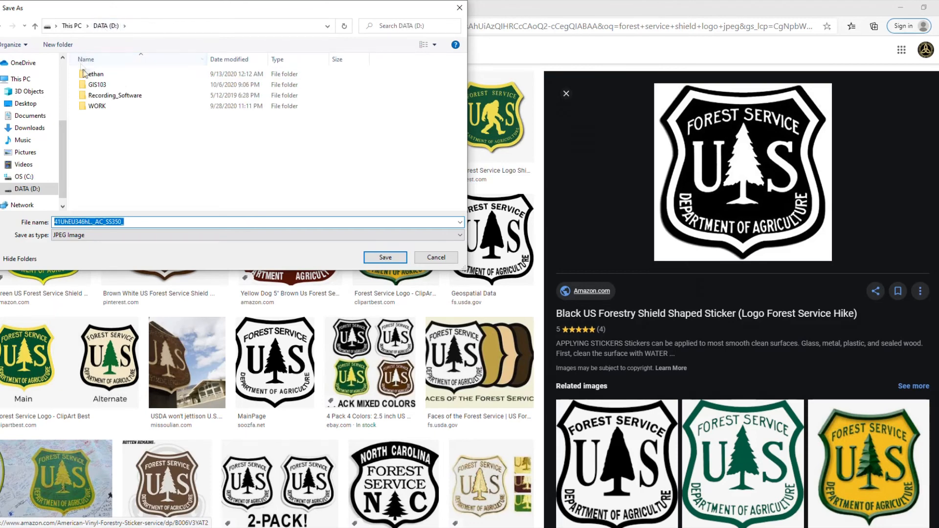
double_click(107, 89)
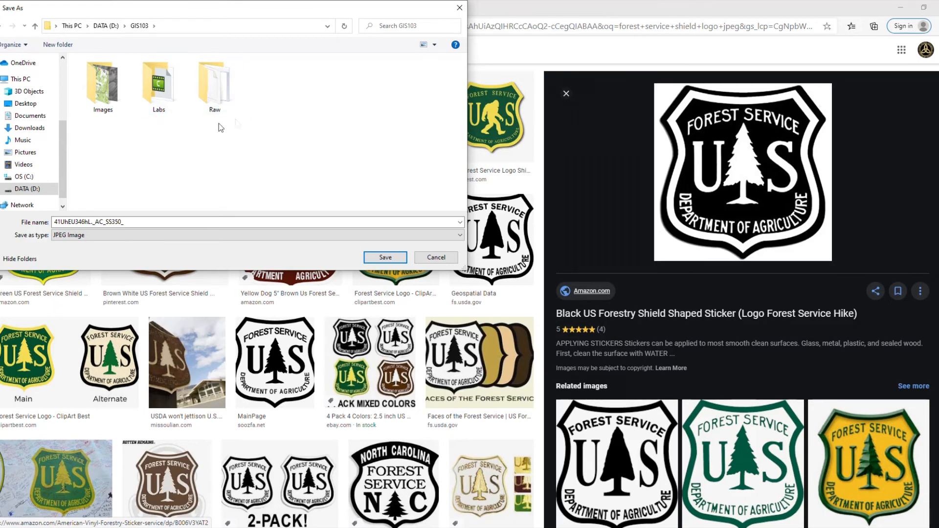
double_click(134, 226)
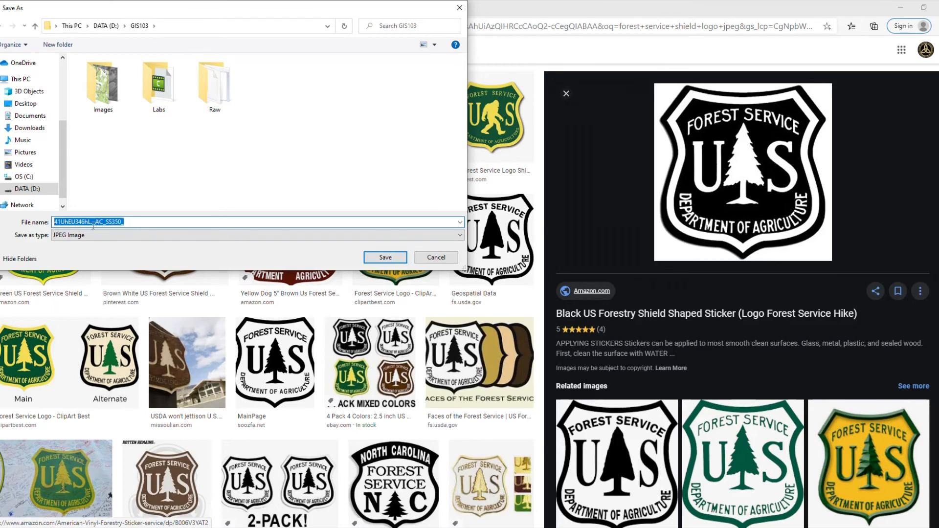
text(FS)
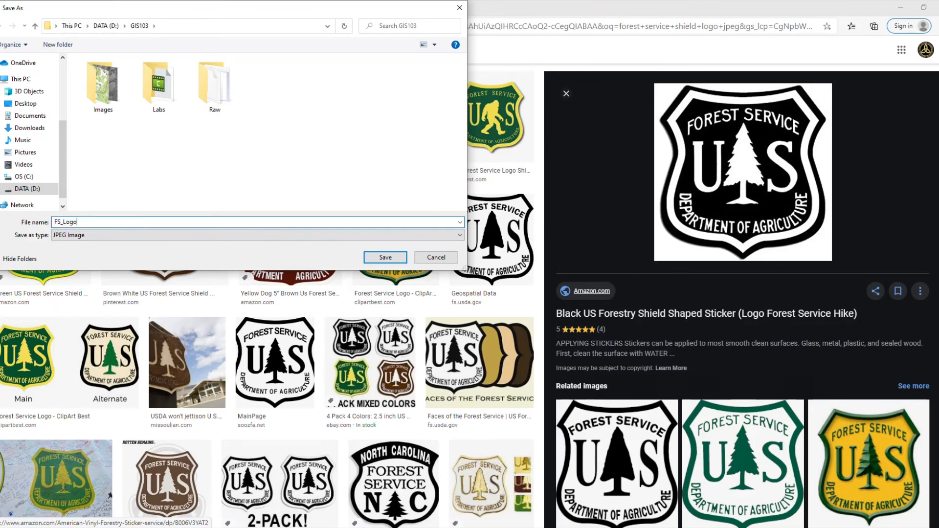
text(_Logo)
key(Return)
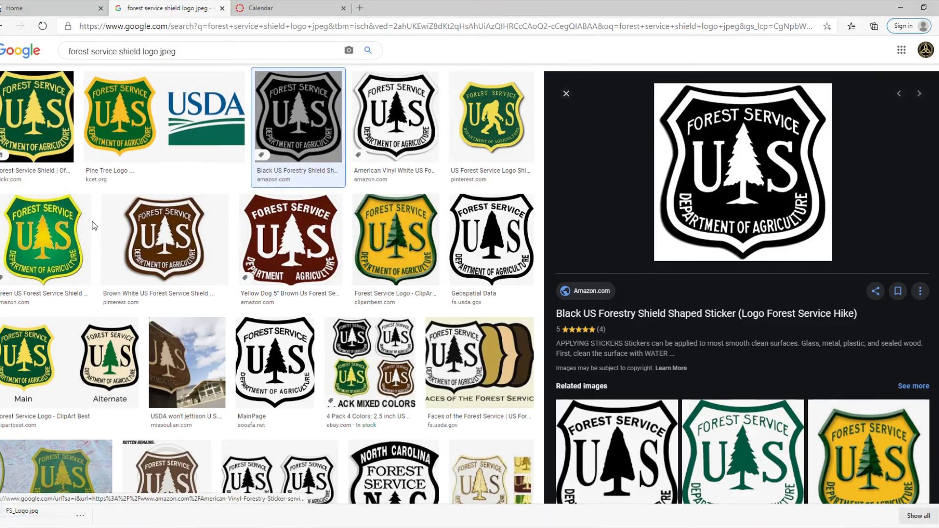
click(900, 7)
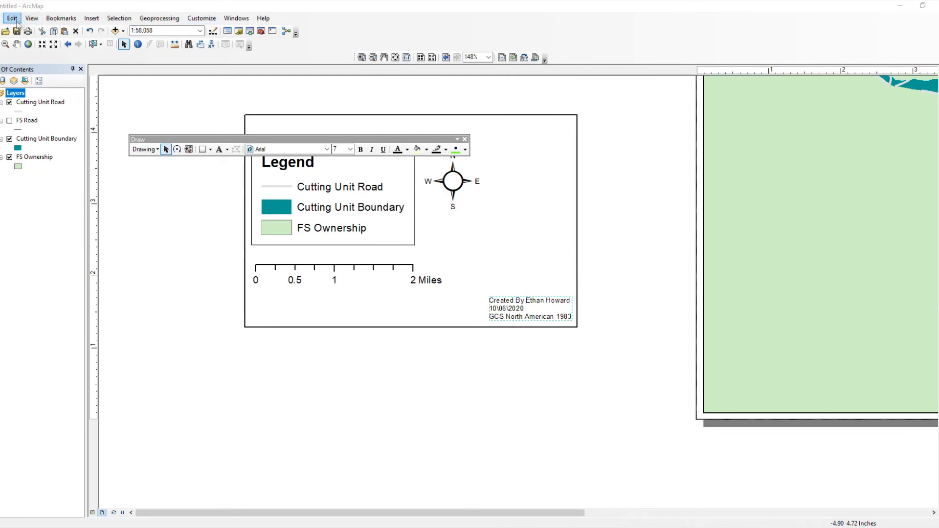
Step: Insert the FS_Logo picture from DATA (D:) > GIS103 onto the layout page
click(91, 18)
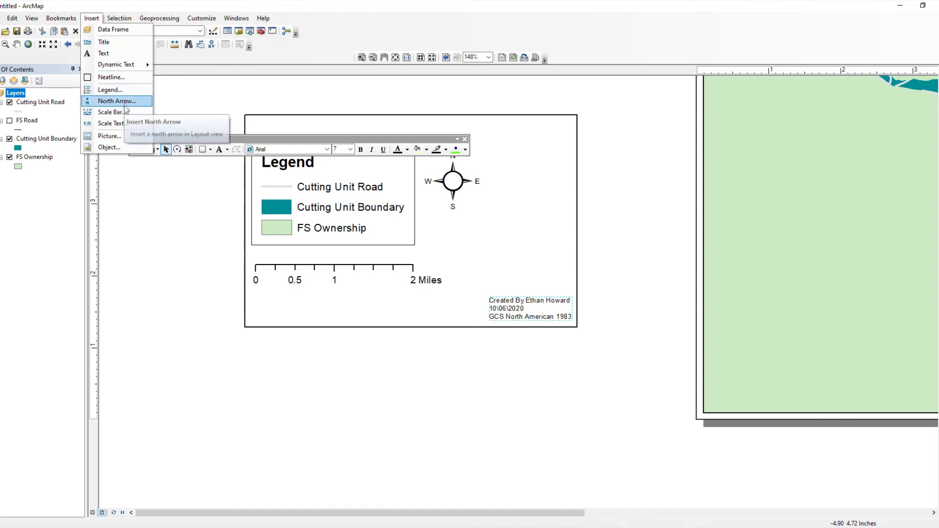
click(122, 136)
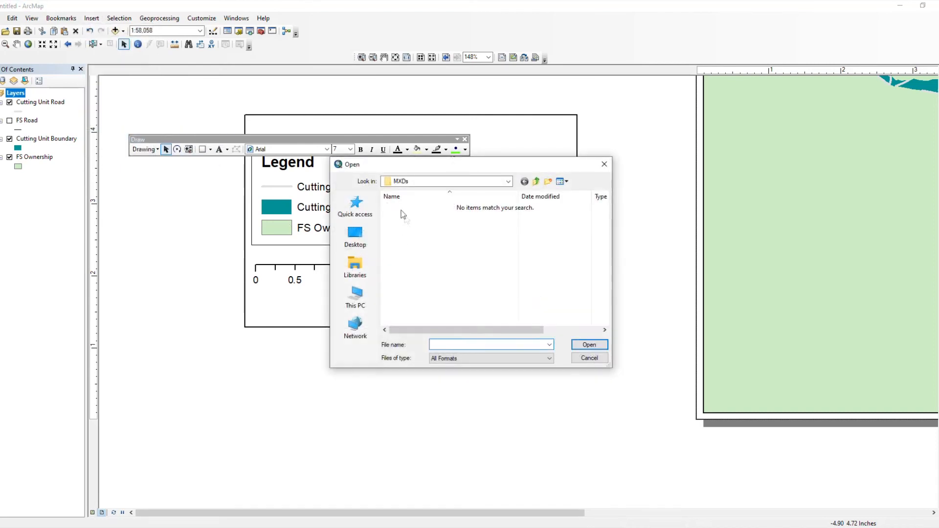
click(415, 182)
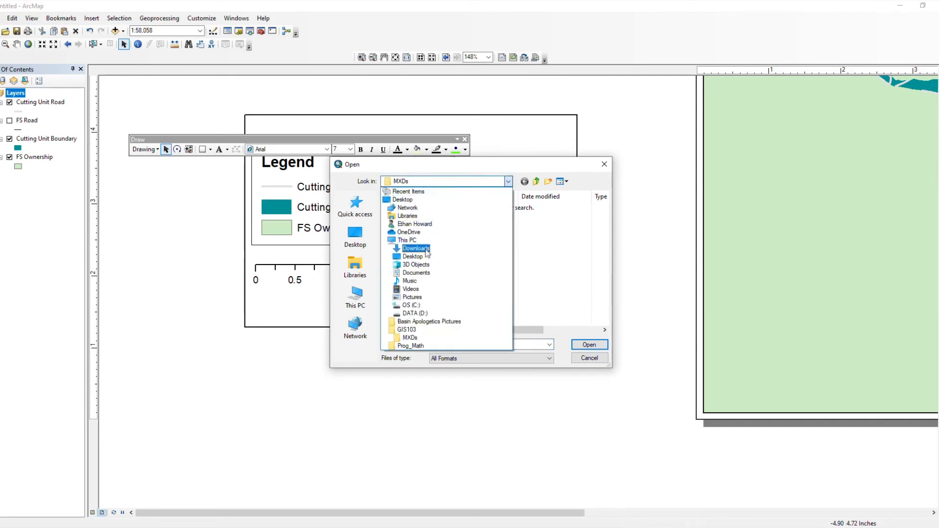
click(407, 240)
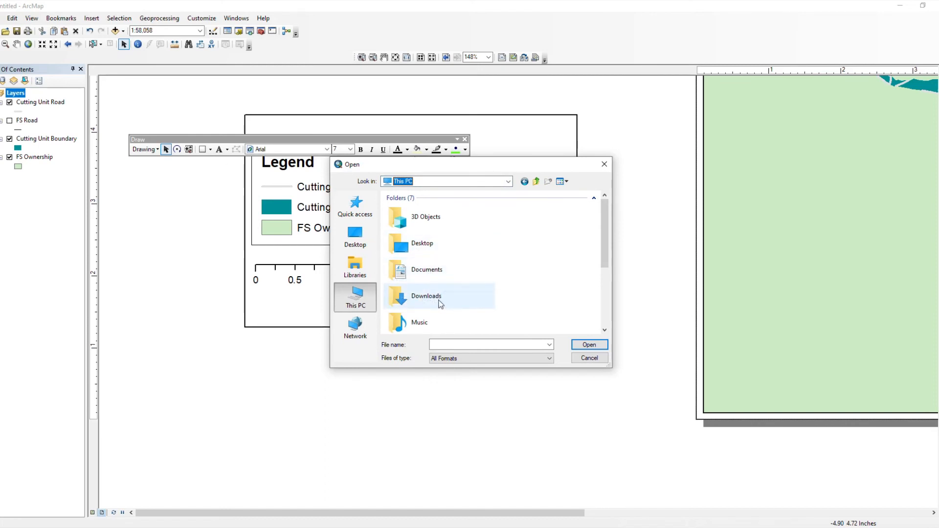
scroll(437, 301, down, 3)
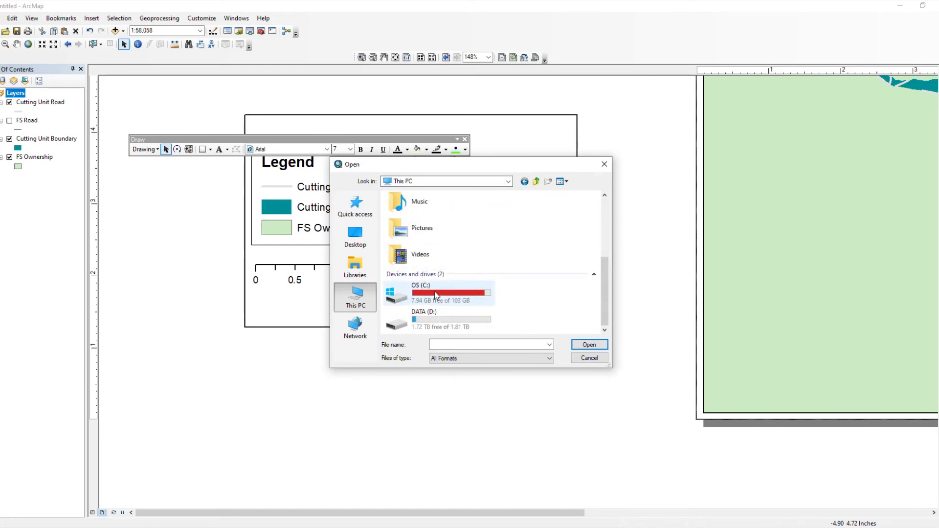
double_click(430, 323)
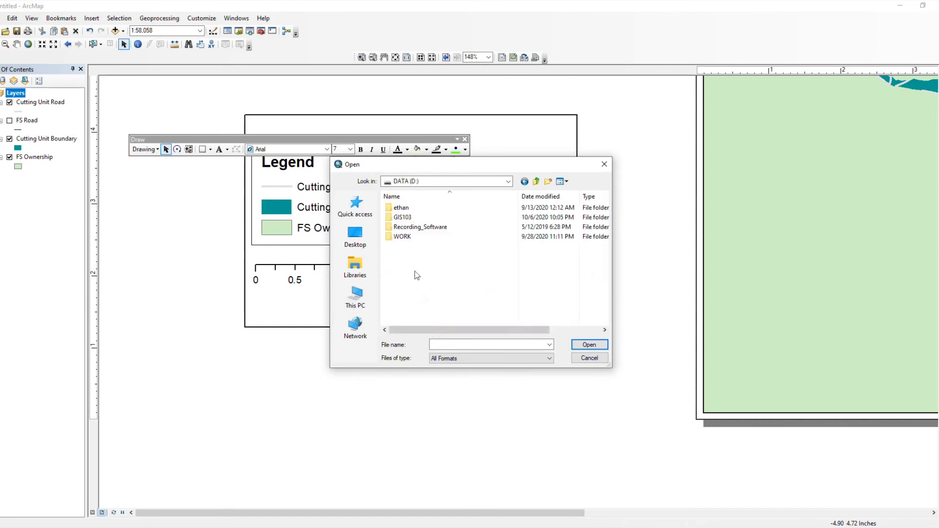
double_click(408, 217)
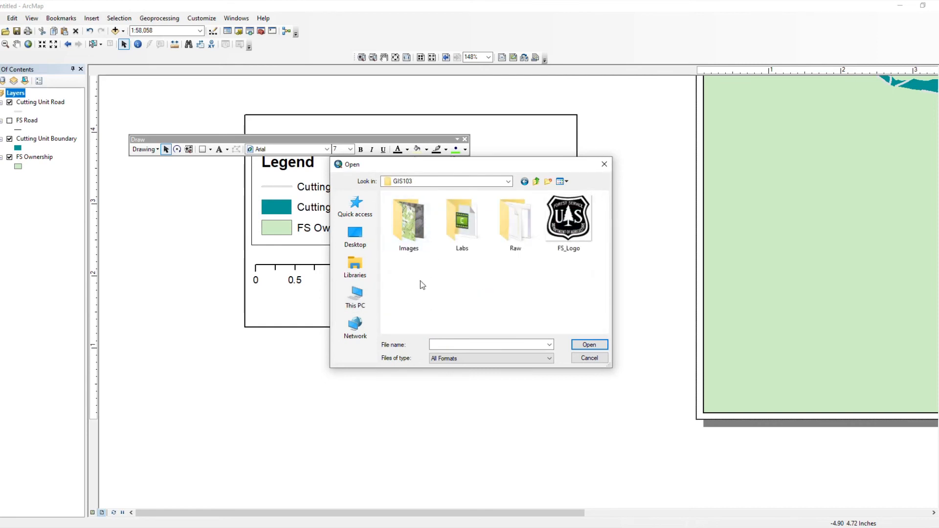
click(569, 224)
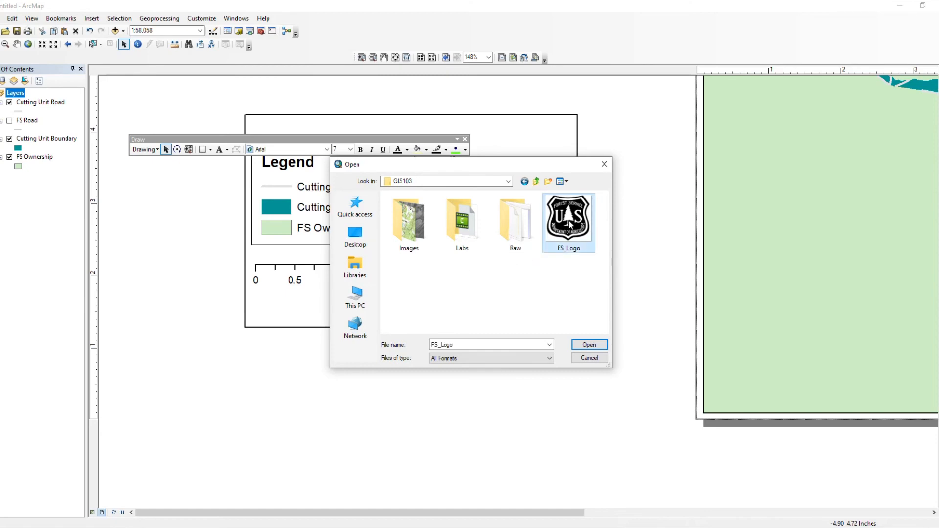
double_click(569, 224)
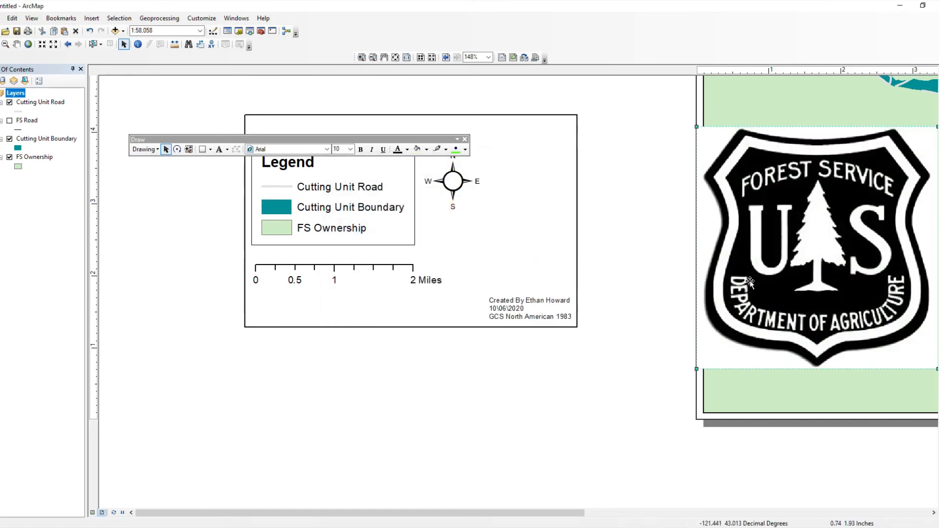
Step: Shrink the Forest Service logo and position it beside the north arrow
drag(778, 302, 532, 414)
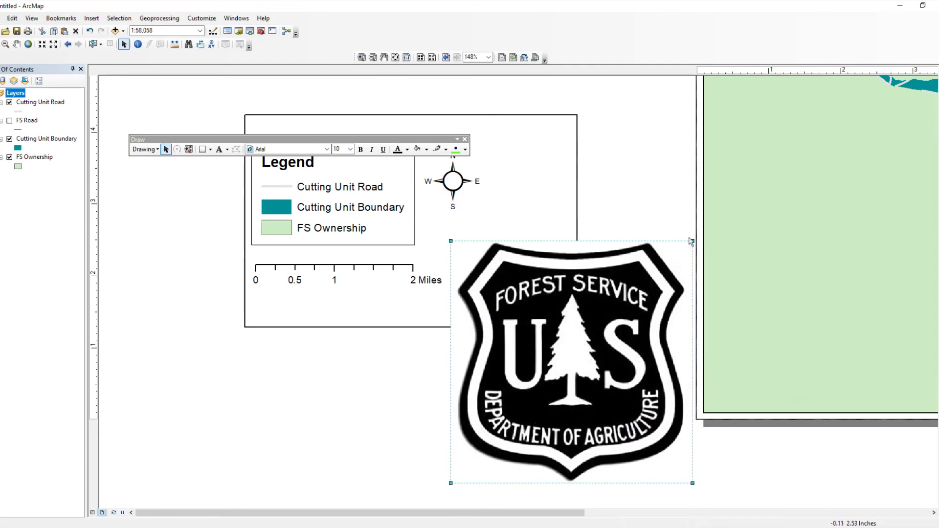
drag(693, 241, 576, 388)
drag(523, 421, 561, 192)
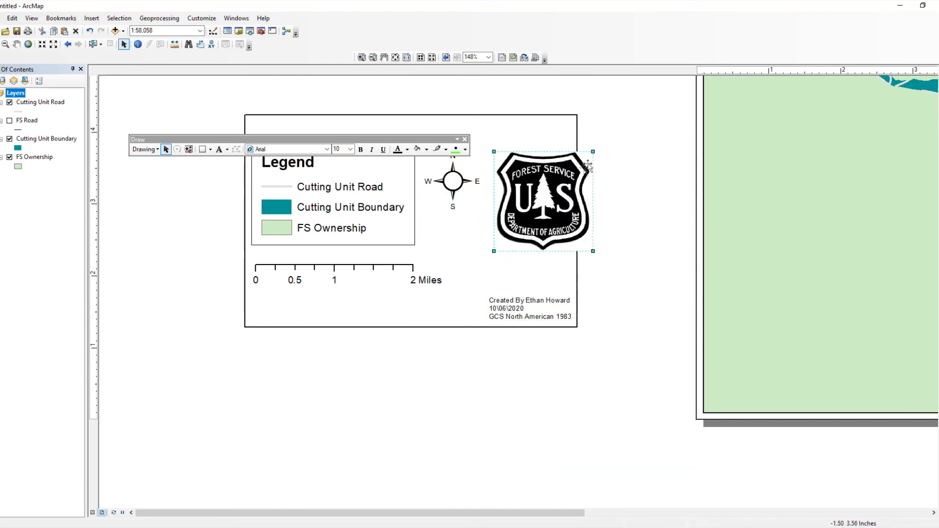
drag(593, 153, 559, 185)
drag(547, 228, 536, 198)
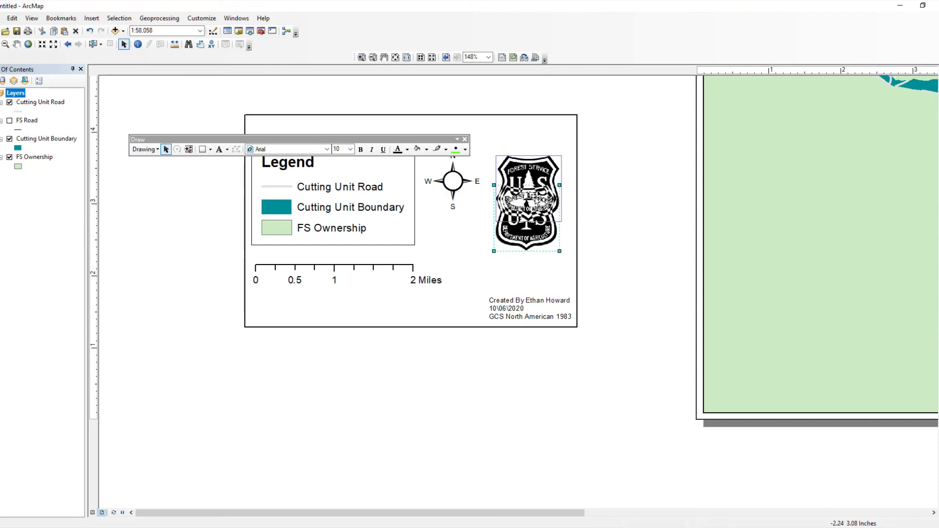
click(631, 220)
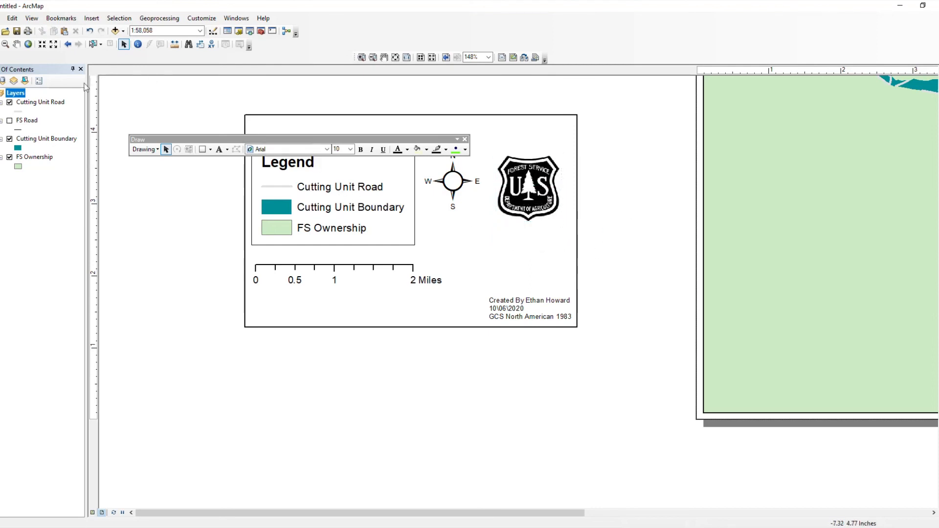
Step: Move the Draw toolbar off the legend and select the logo, north arrow and legend together
drag(149, 140, 128, 80)
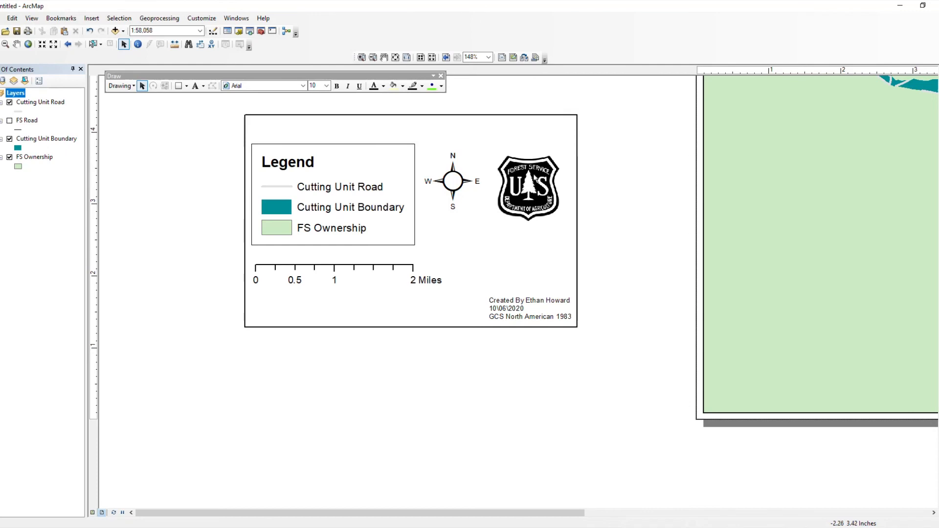
click(537, 181)
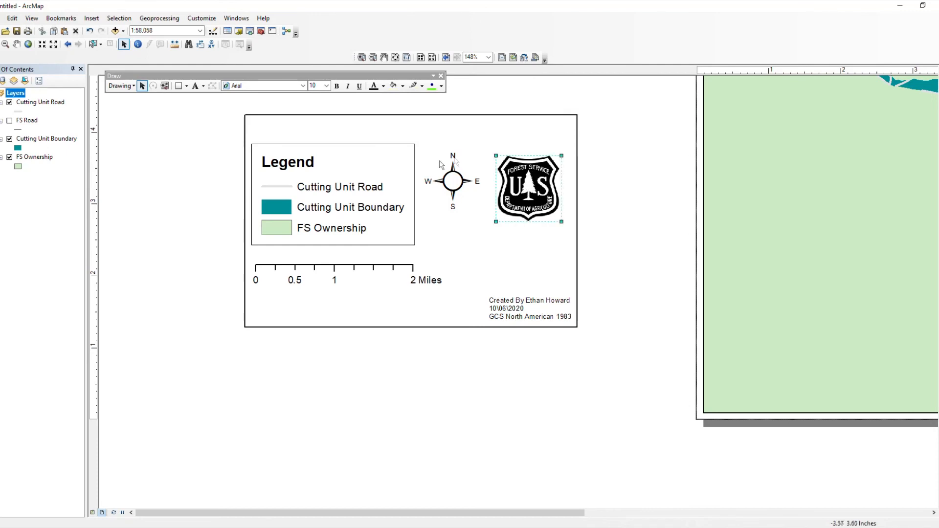
shift+click(457, 180)
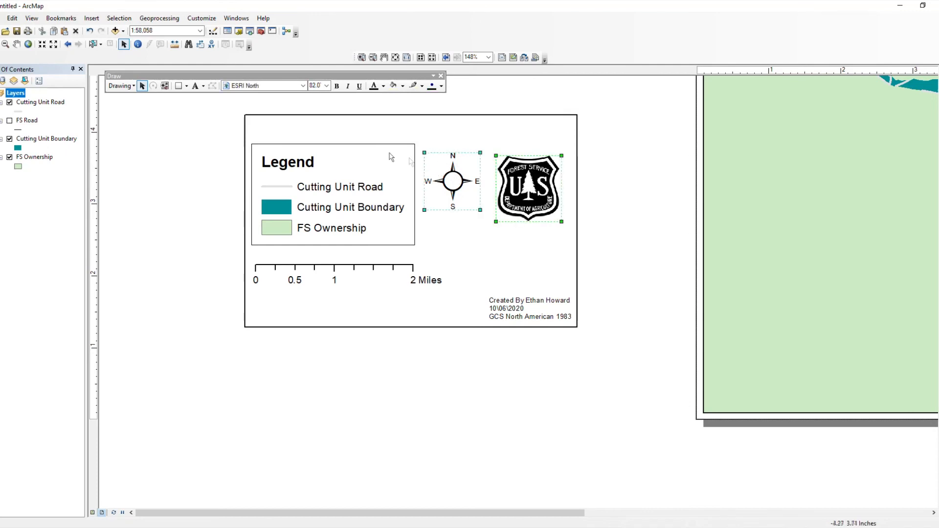
shift+click(344, 169)
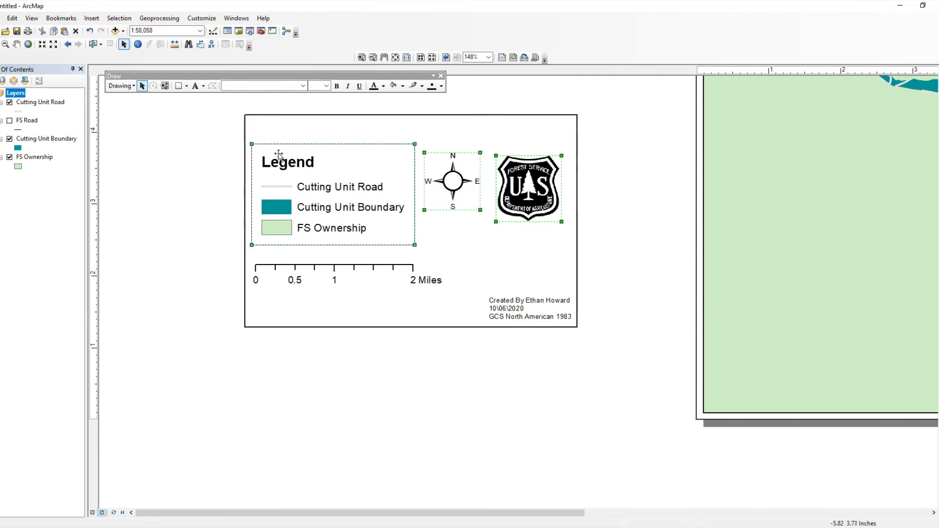
Step: Align the tops of the north arrow and logo with the legend
right_click(311, 170)
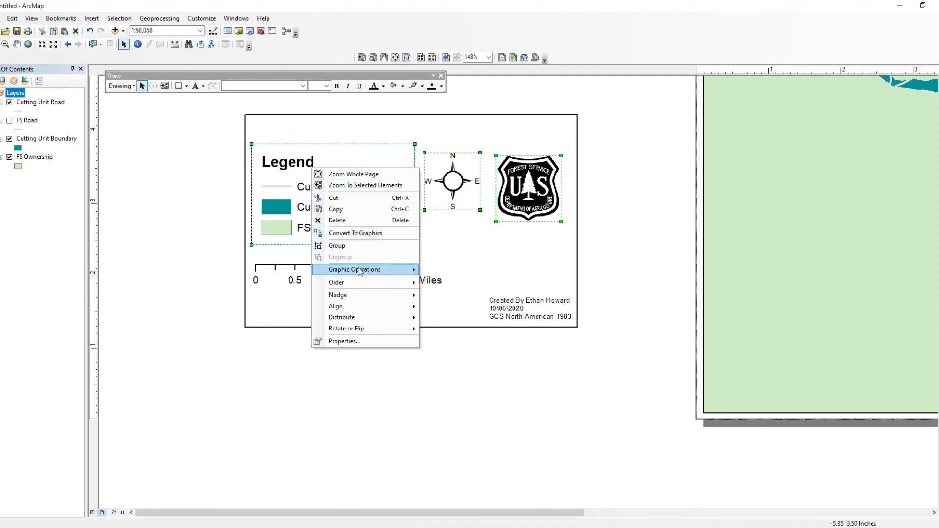
mouse_move(368, 306)
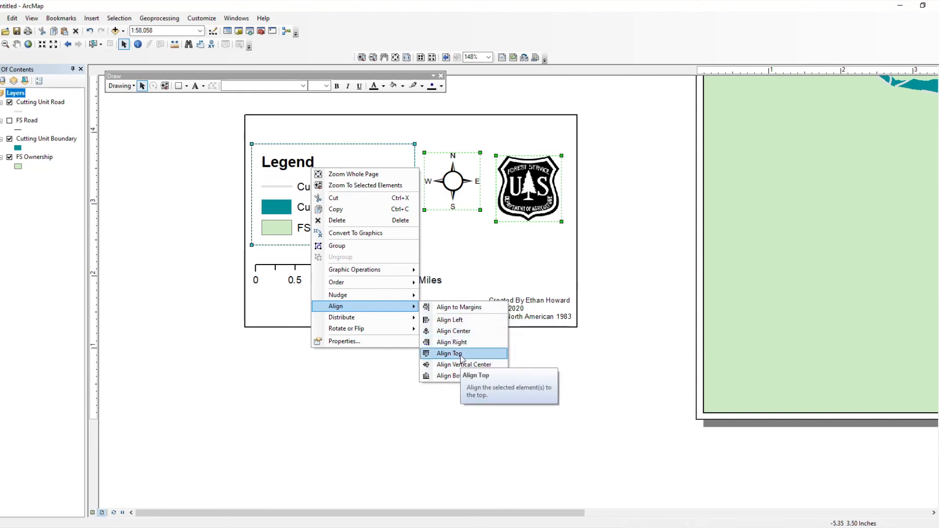
click(461, 353)
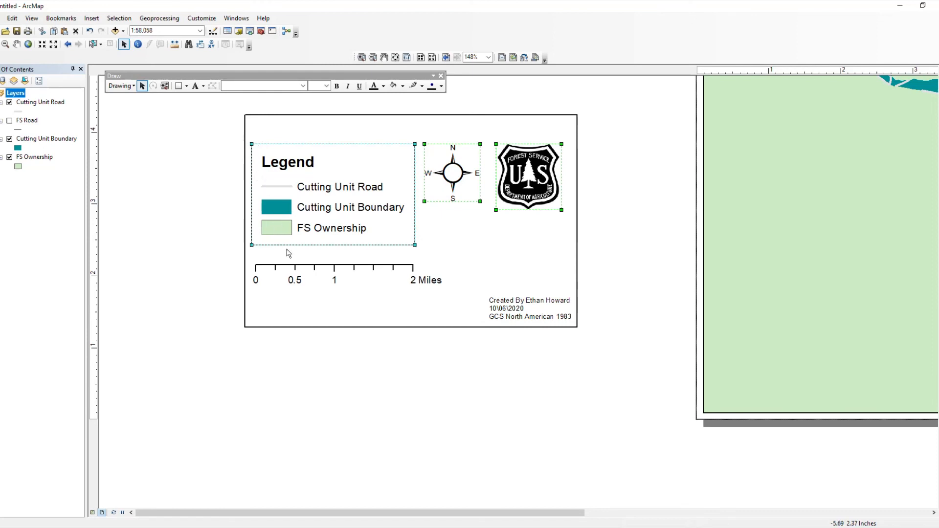
click(220, 245)
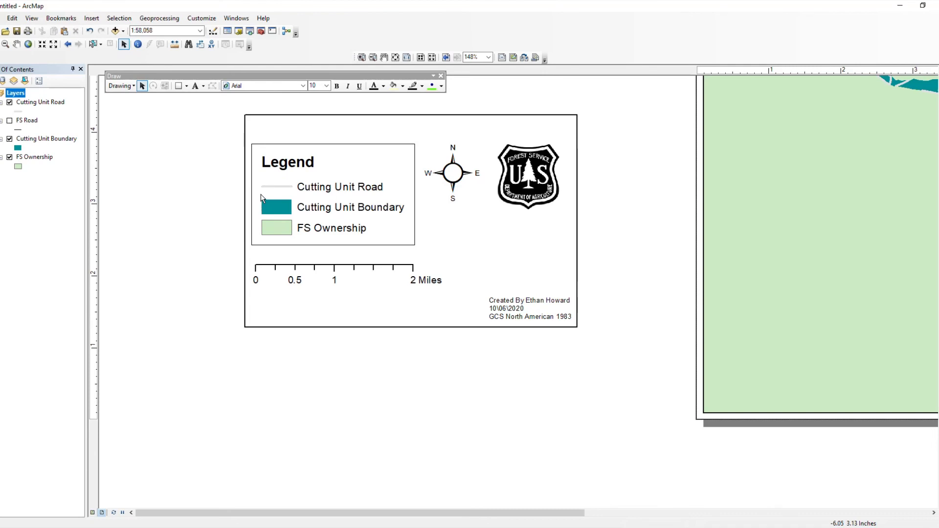
Step: Select the legend and scale bar and apply Align Left to them
click(286, 242)
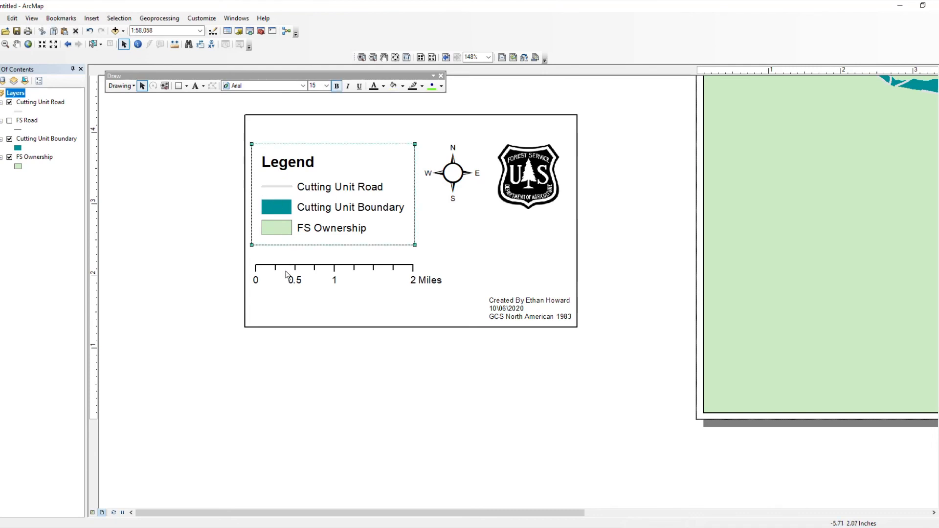
shift+click(286, 273)
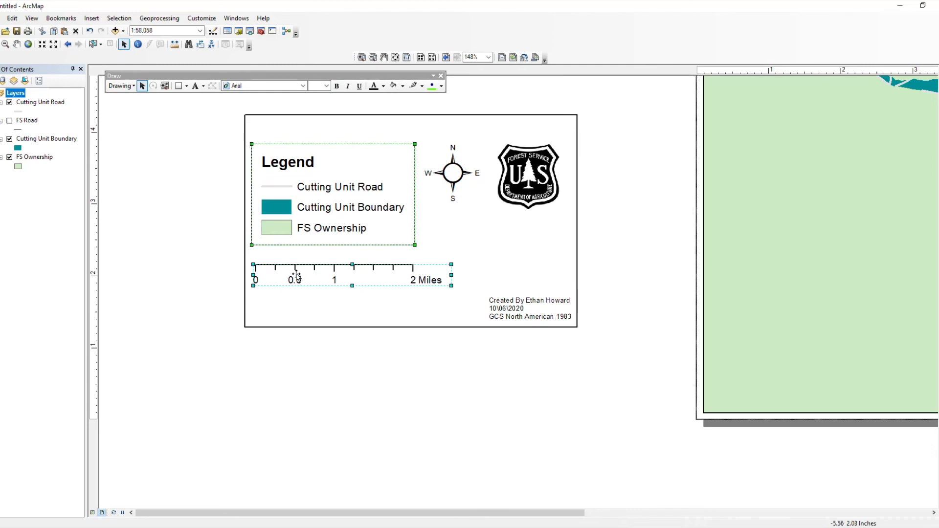
right_click(296, 276)
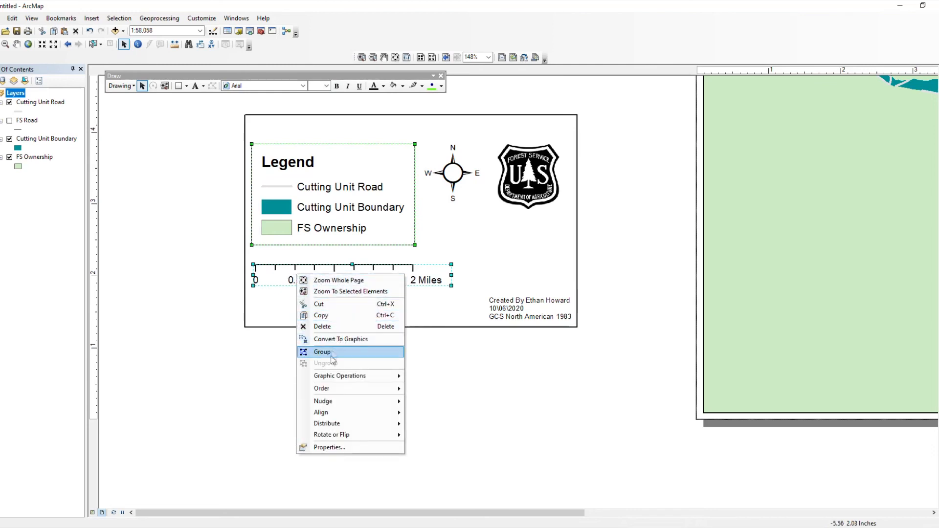
mouse_move(343, 402)
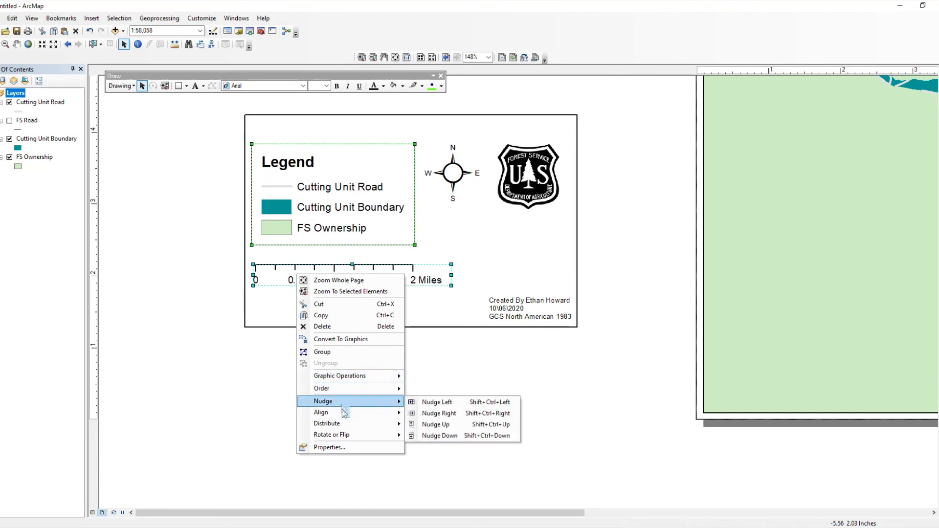
mouse_move(386, 413)
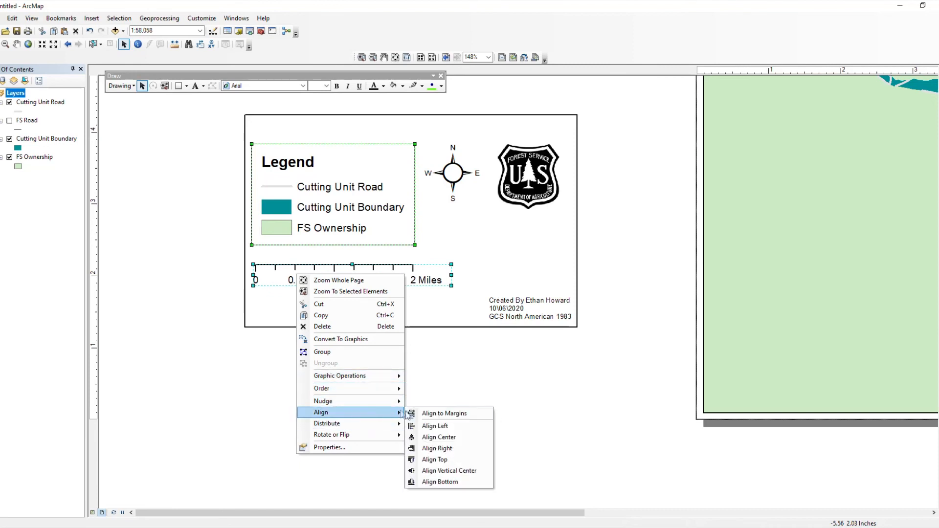
click(436, 426)
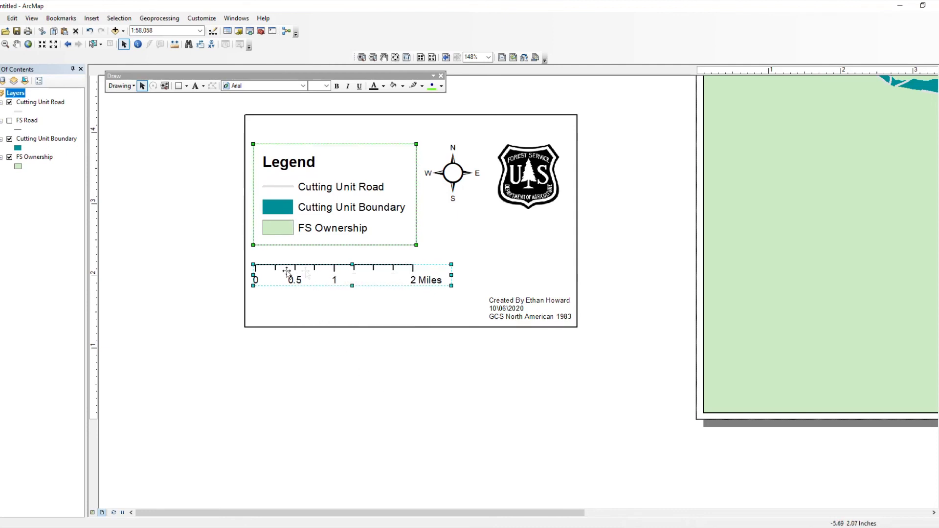
click(249, 268)
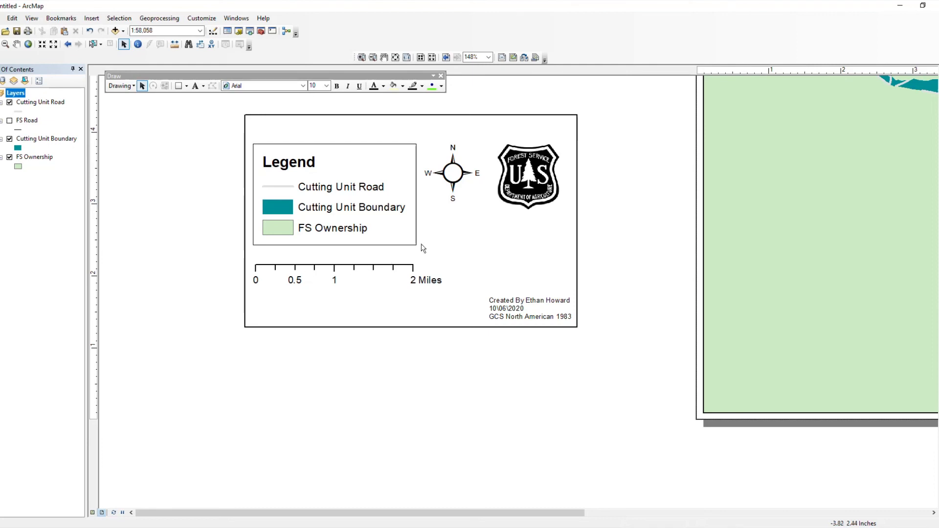
right_click(528, 185)
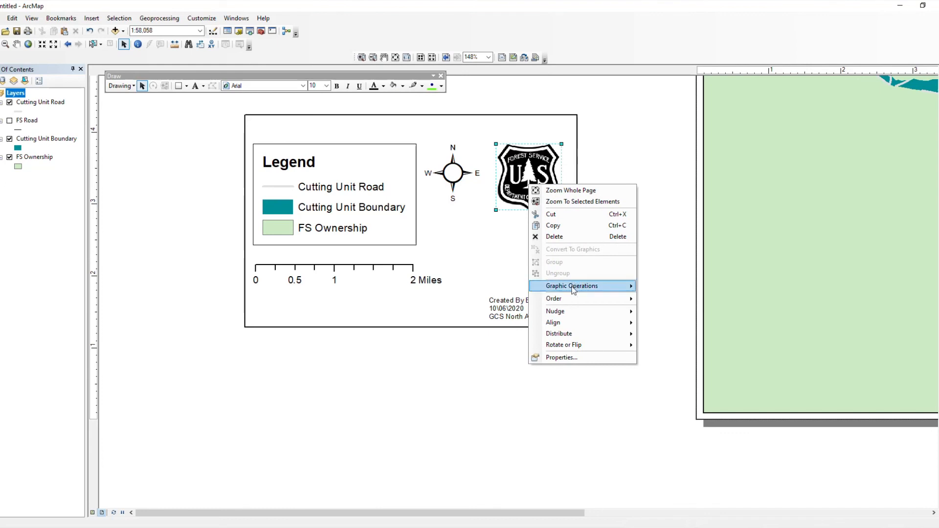
mouse_move(575, 304)
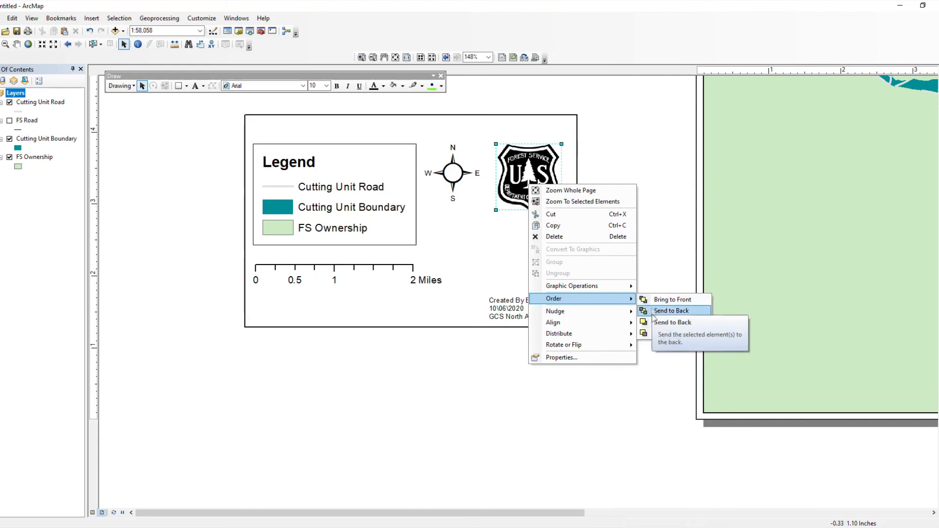
click(396, 379)
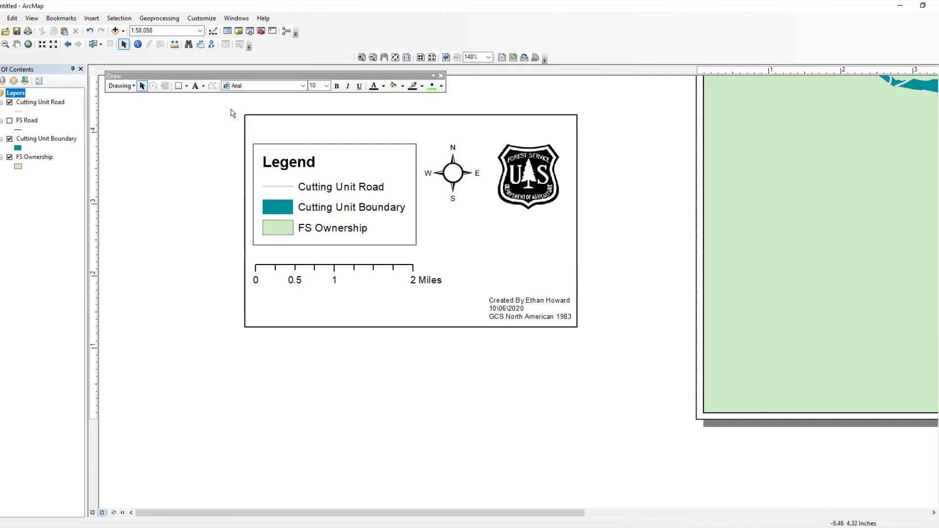
Step: Group all legend-box elements into one block and drag it onto the map page
drag(223, 98, 638, 387)
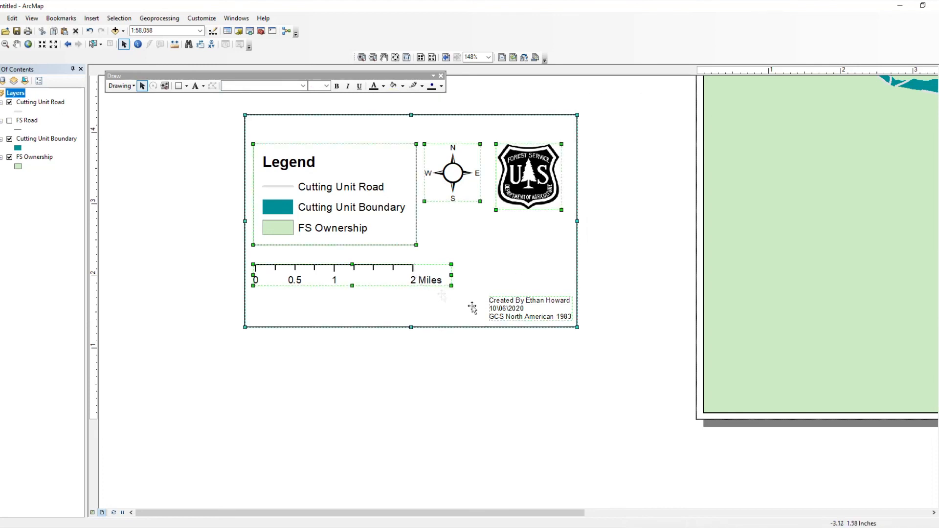
right_click(494, 259)
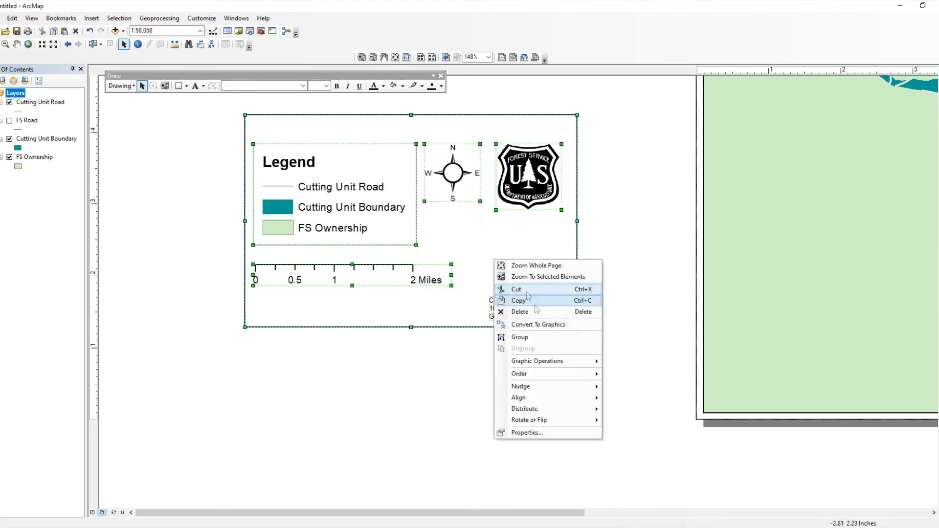
click(533, 343)
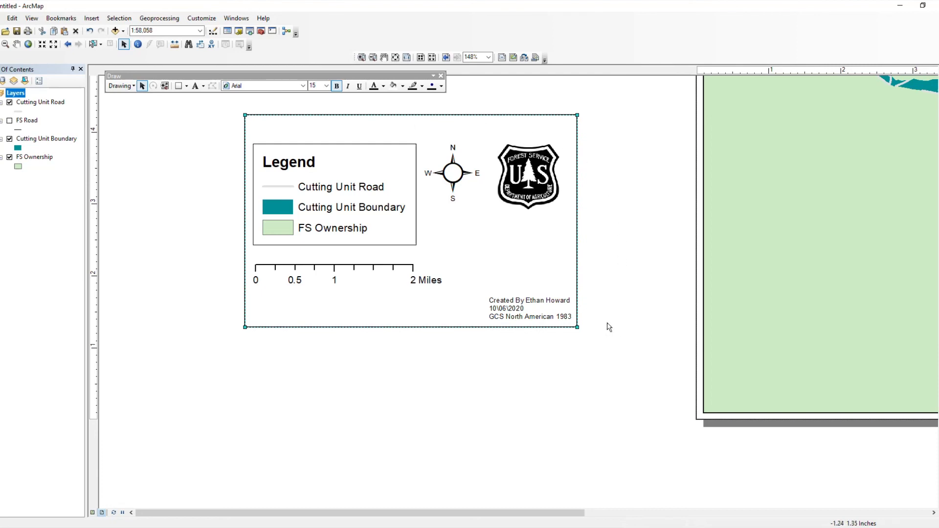
click(532, 264)
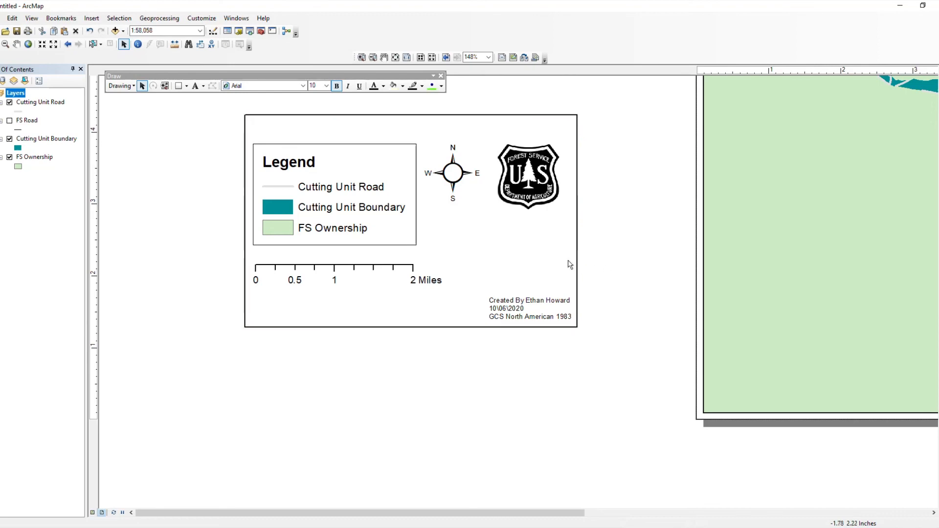
drag(560, 262, 936, 336)
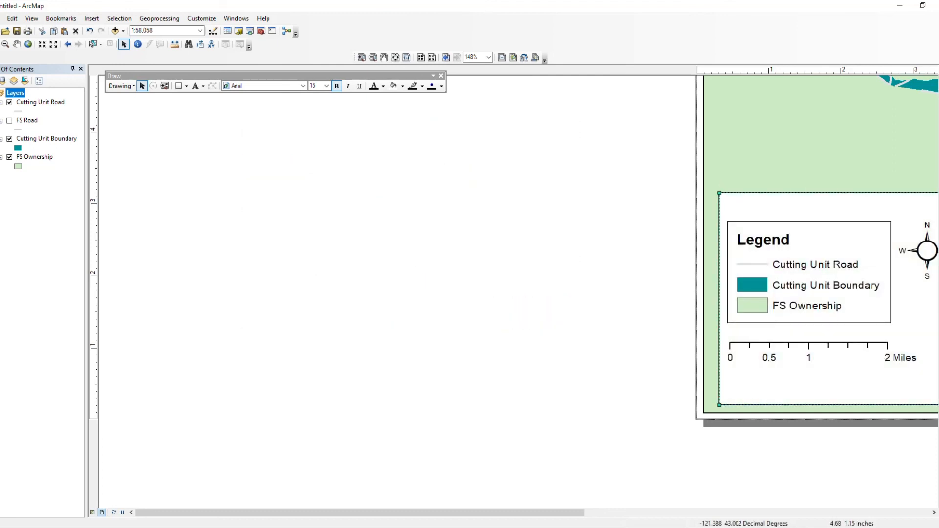
Step: Zoom to the whole page and select the grouped legend block in the lower-left corner
click(625, 315)
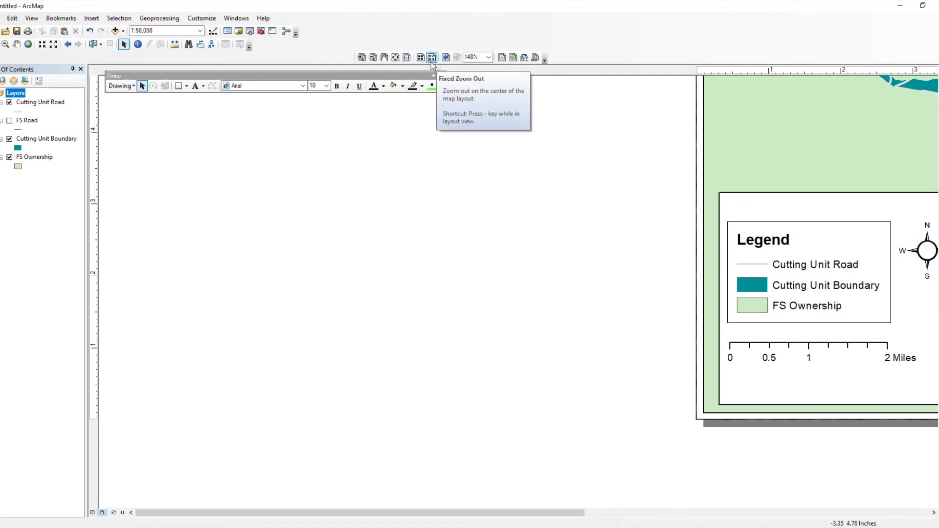
click(395, 57)
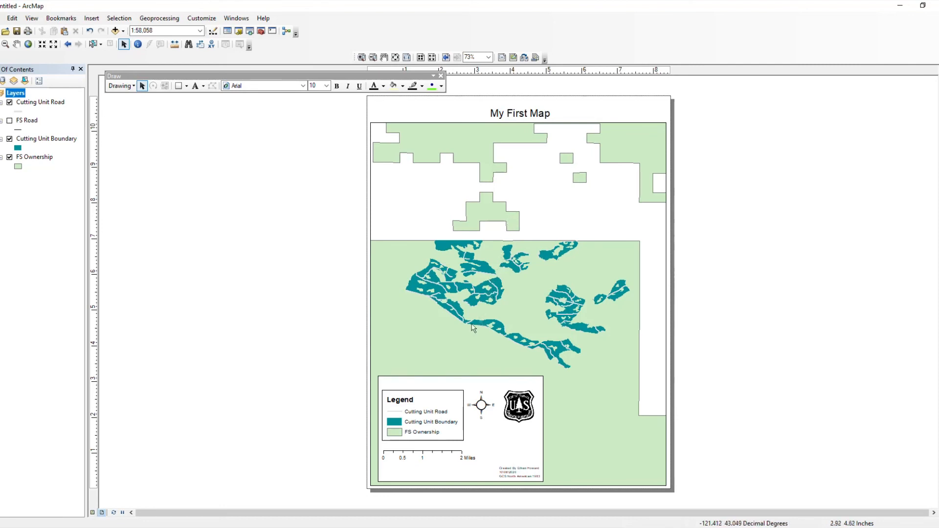
click(422, 417)
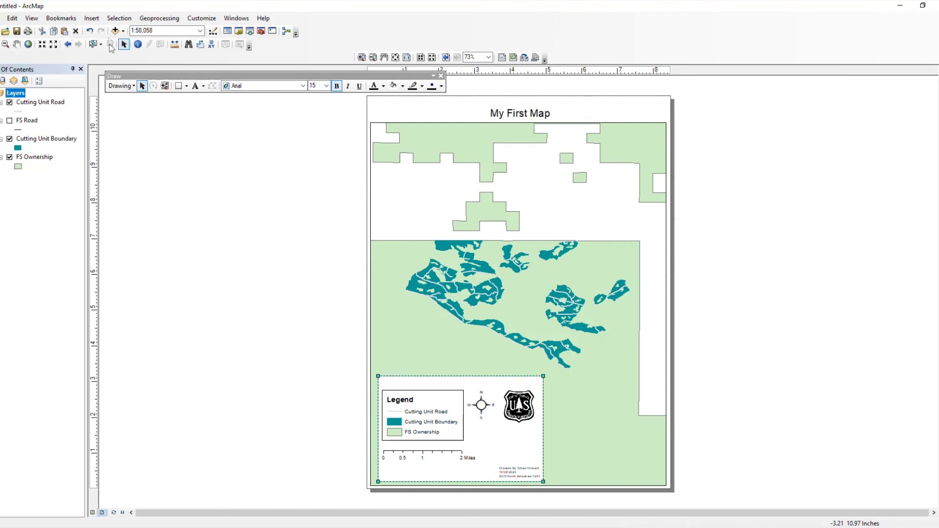
Step: Pan the map contents upward so the cutting units sit higher above the legend
click(18, 45)
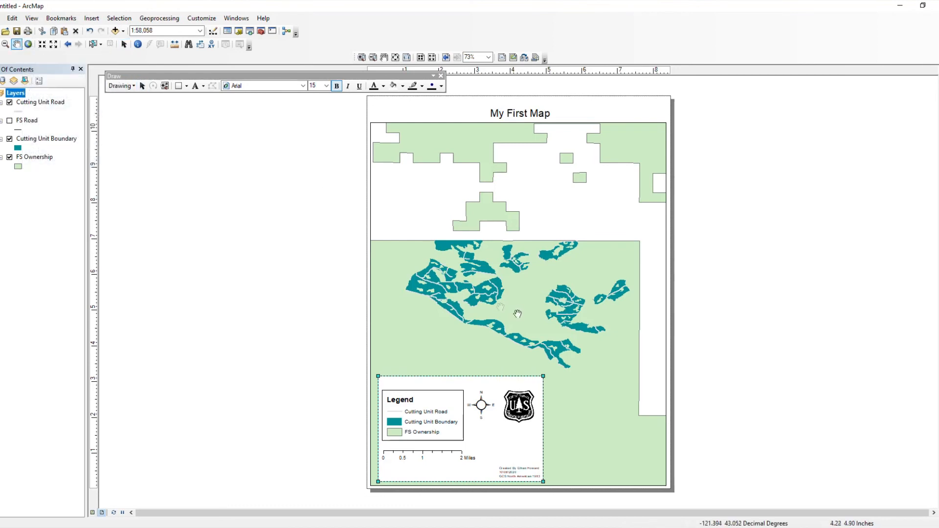
drag(520, 311, 520, 274)
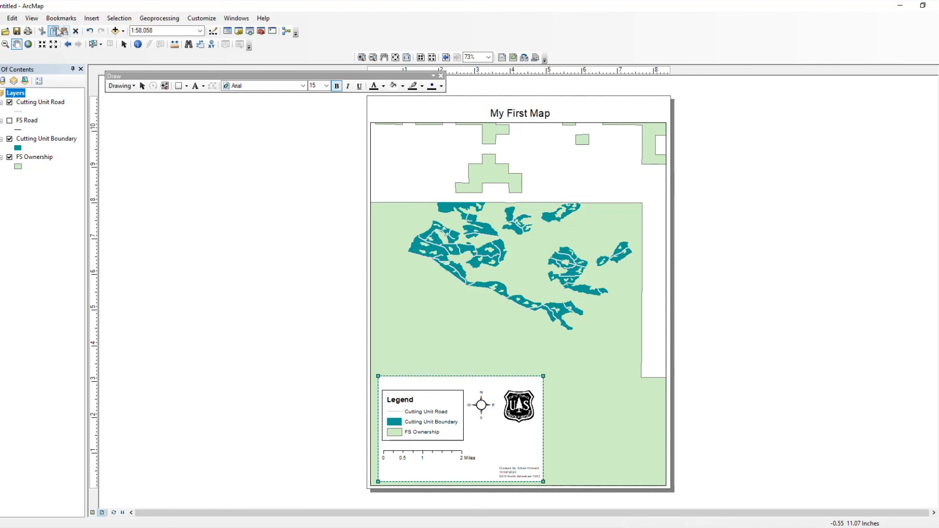
Step: Export the finished layout via Export Map as a 300-dpi PDF named GIS103_Lab3 in GIS103
click(2, 19)
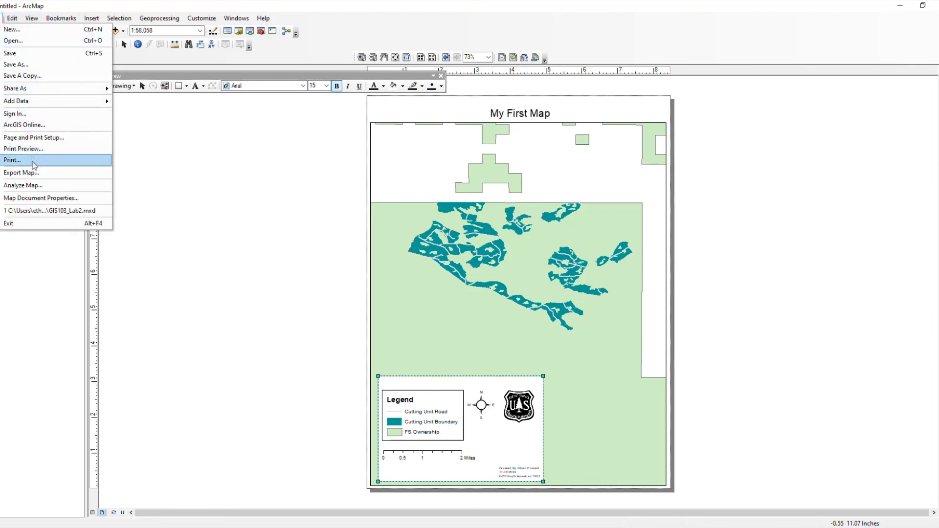
click(30, 178)
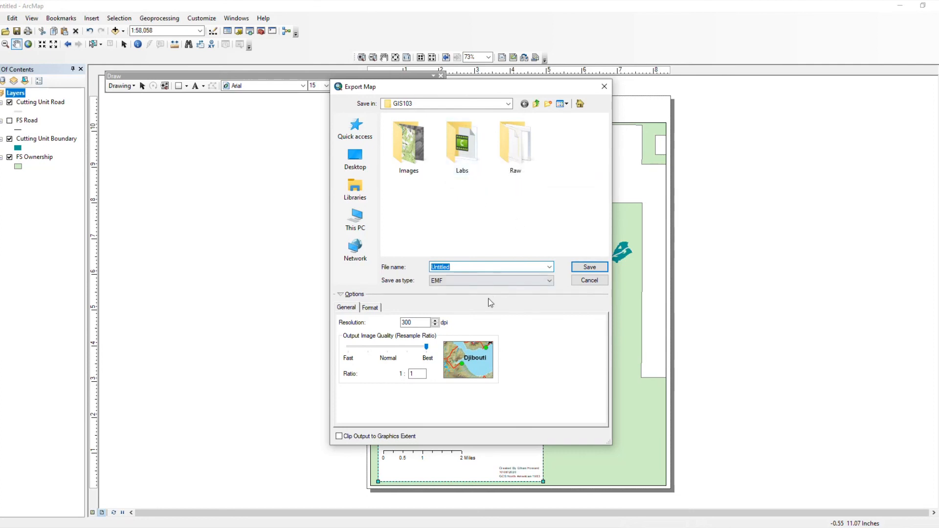
click(444, 282)
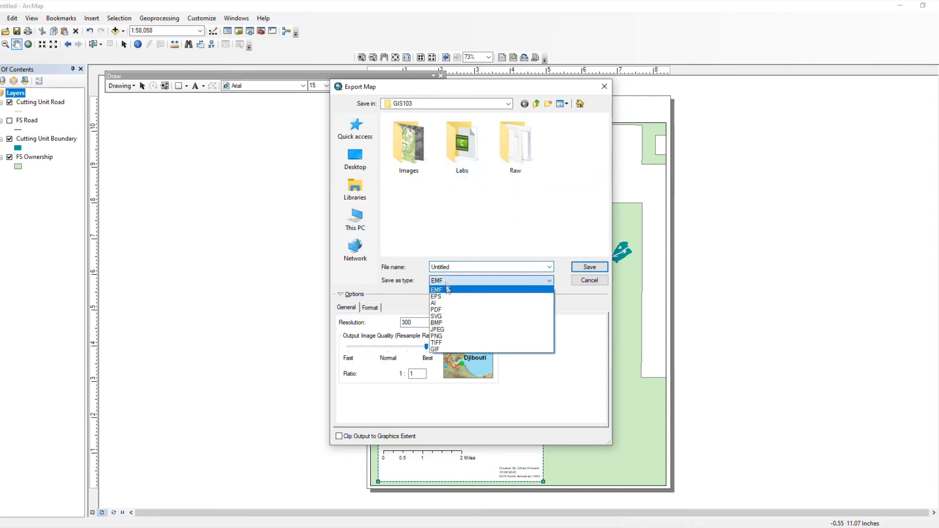
click(452, 310)
double_click(442, 267)
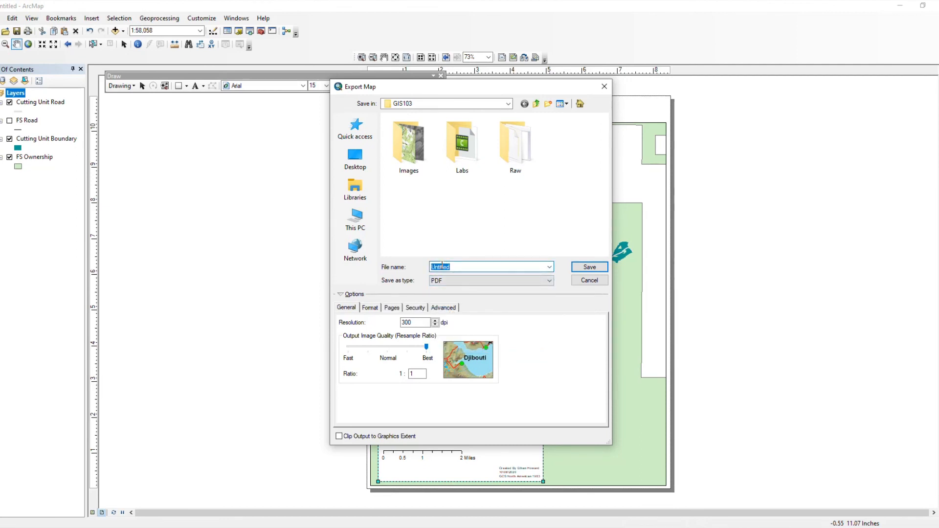
text(GIS1)
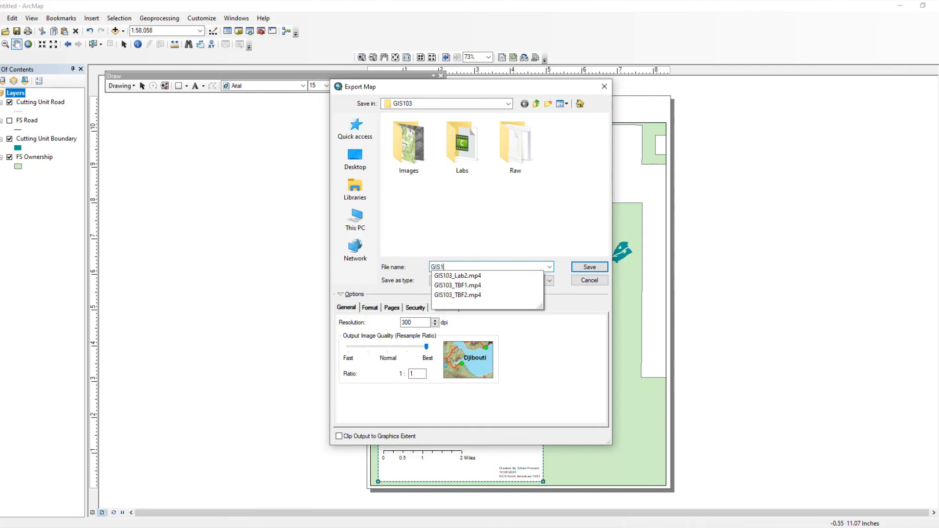
text(03_Lab3)
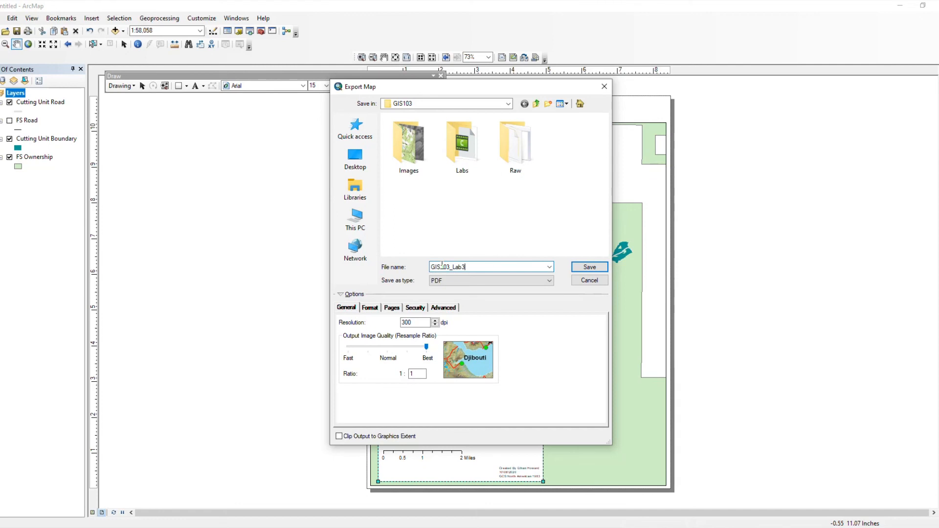
click(591, 269)
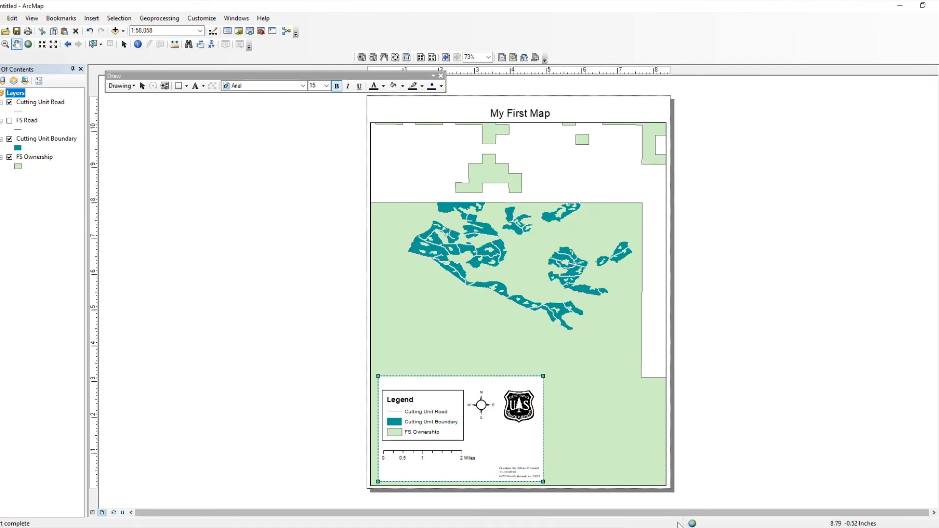